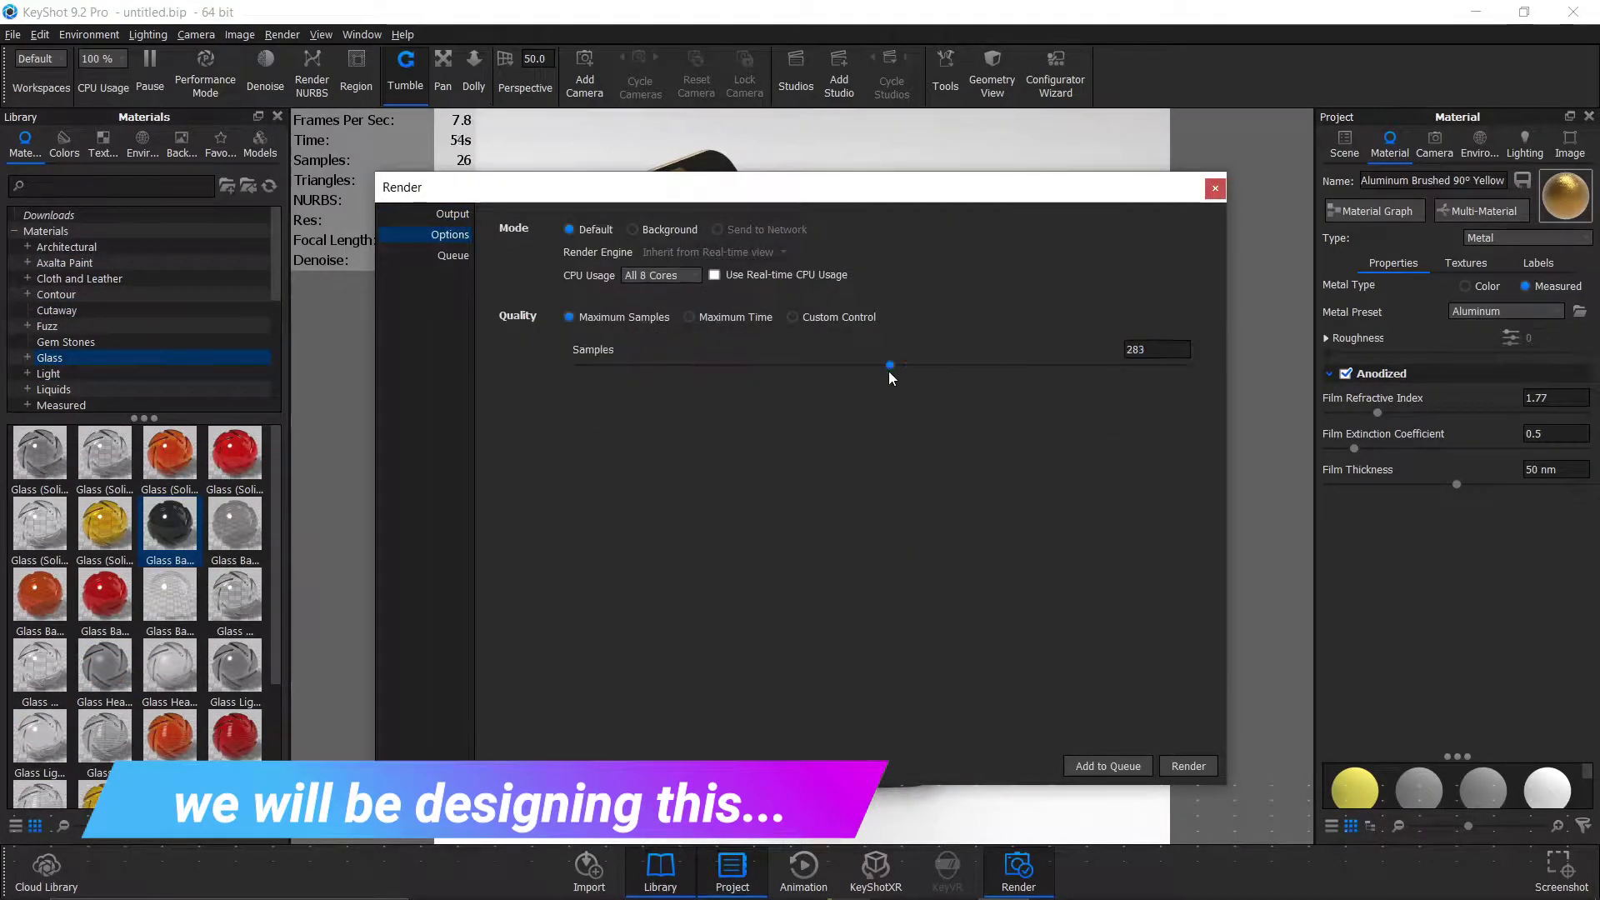
Step: Start the 1920×1920 'Phone Stand 3' PNG render and zoom out to see the whole image
{"action": "left_click", "coordinate": [1188, 766]}
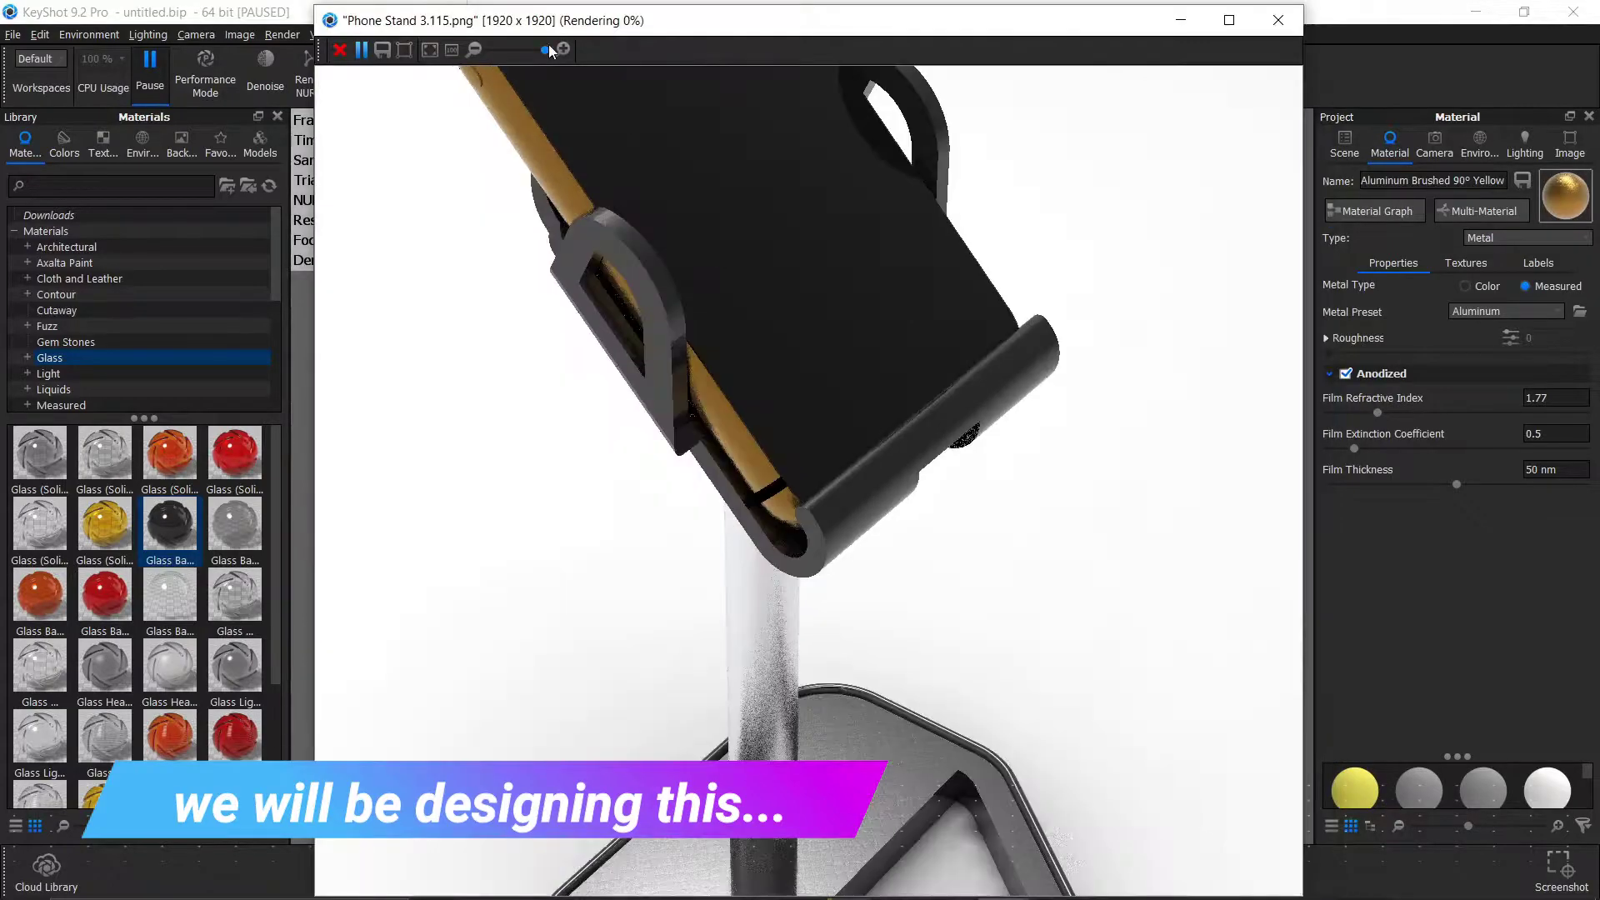
{"action": "left_click_drag", "start_coordinate": [547, 50], "coordinate": [490, 50]}
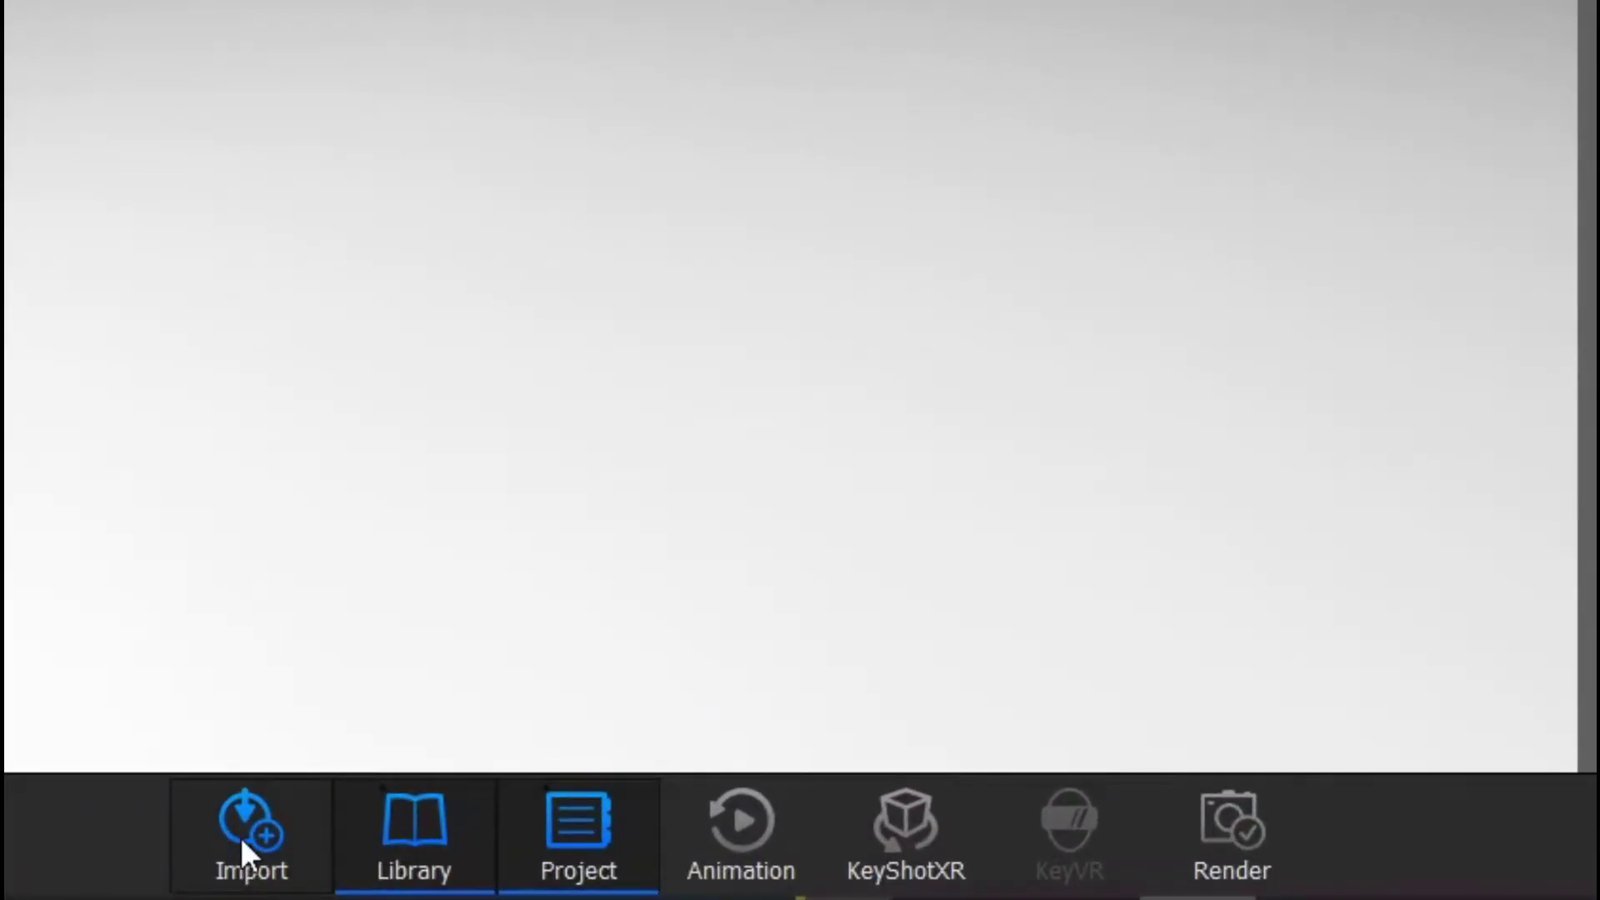
Step: Import the Phone Stand 3 Google Pixel 4a SLDASM assembly with default import settings
{"action": "left_click", "coordinate": [242, 840]}
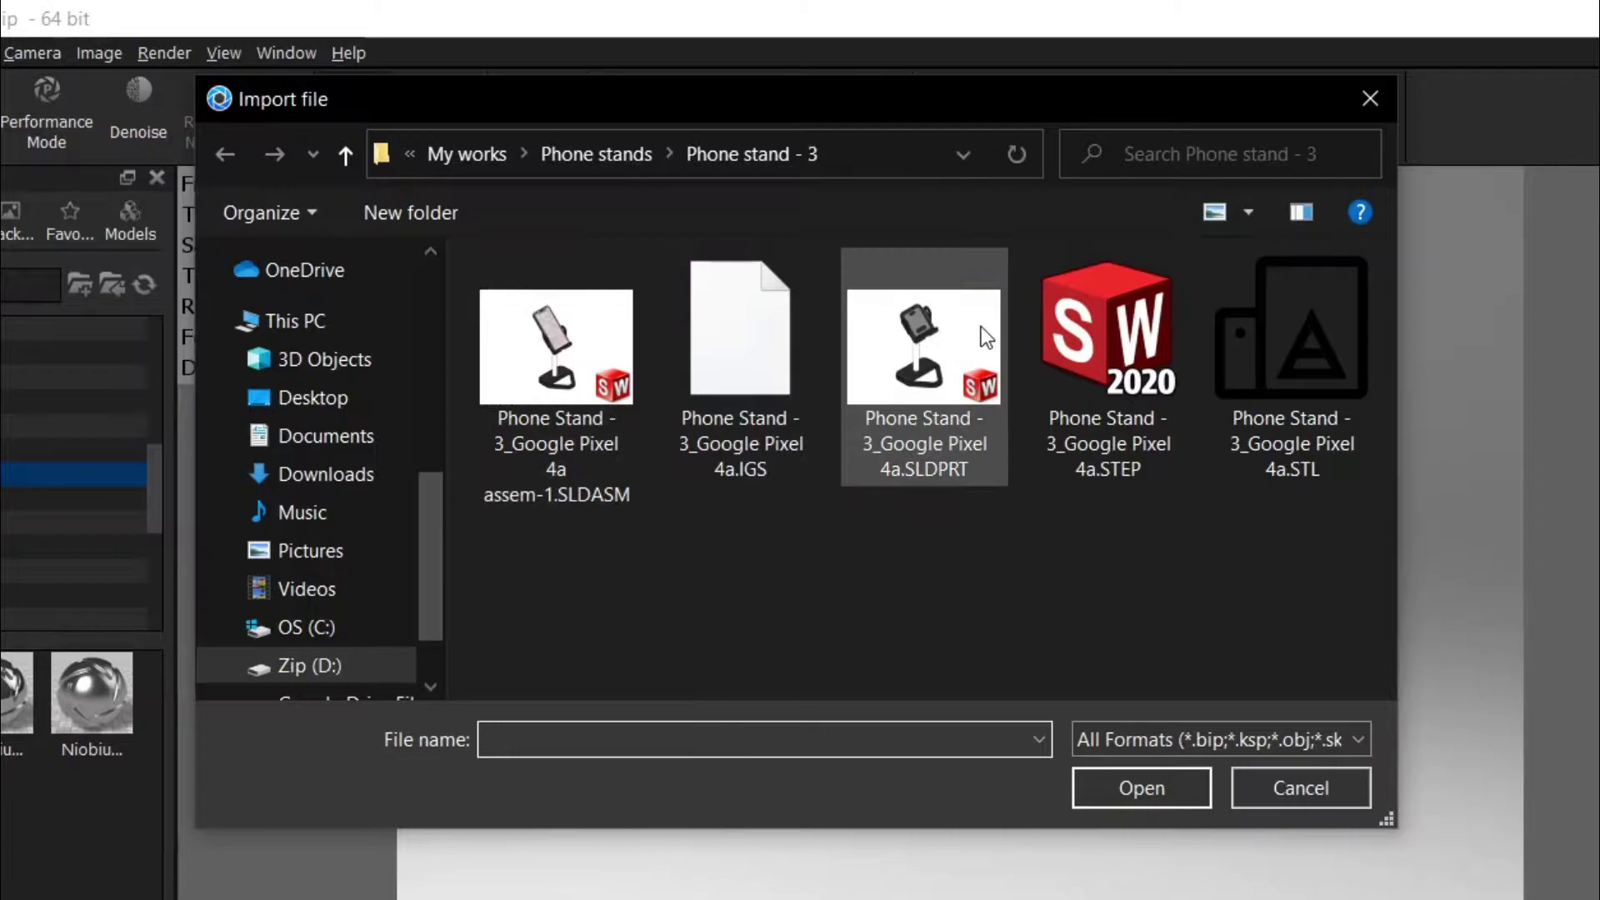
{"action": "left_click", "coordinate": [567, 398]}
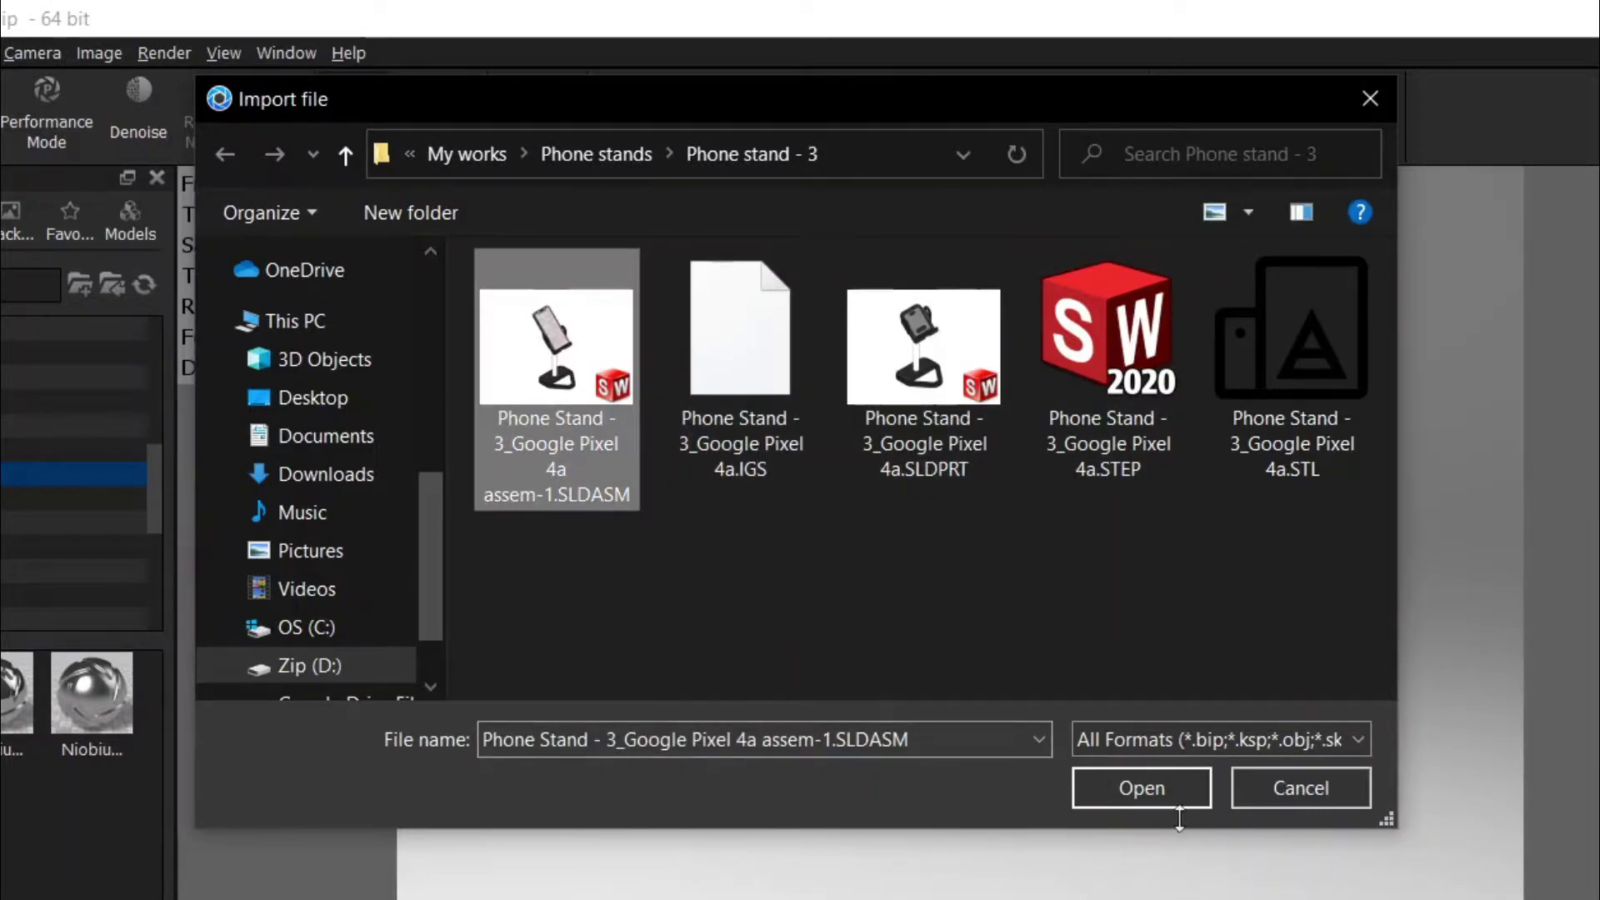
{"action": "left_click", "coordinate": [1154, 791]}
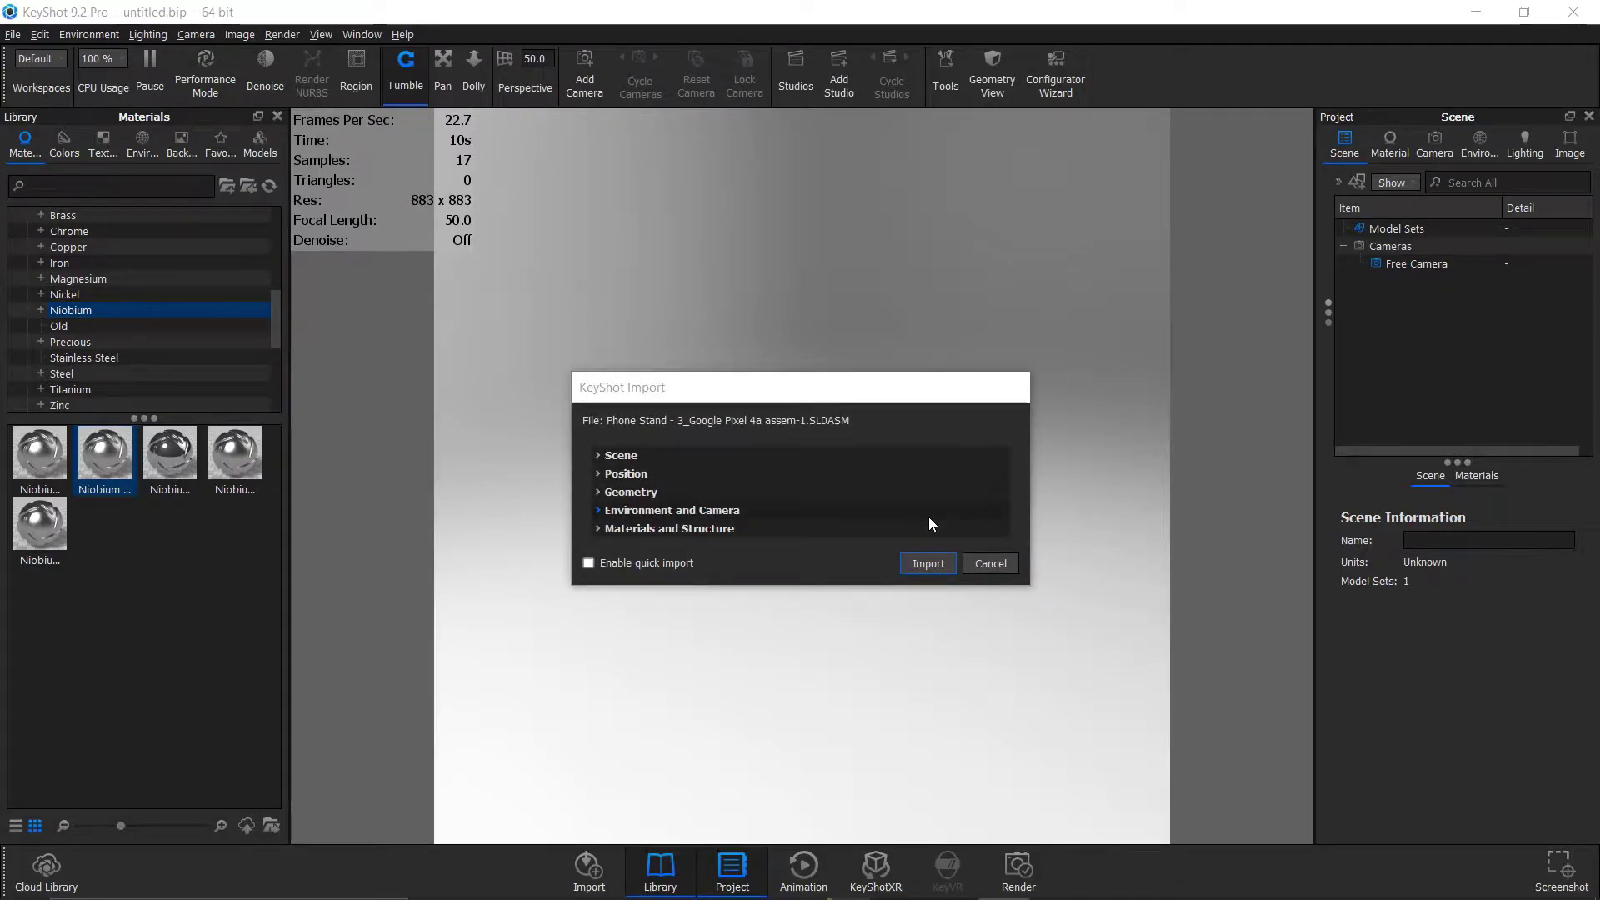
{"action": "left_click", "coordinate": [922, 564]}
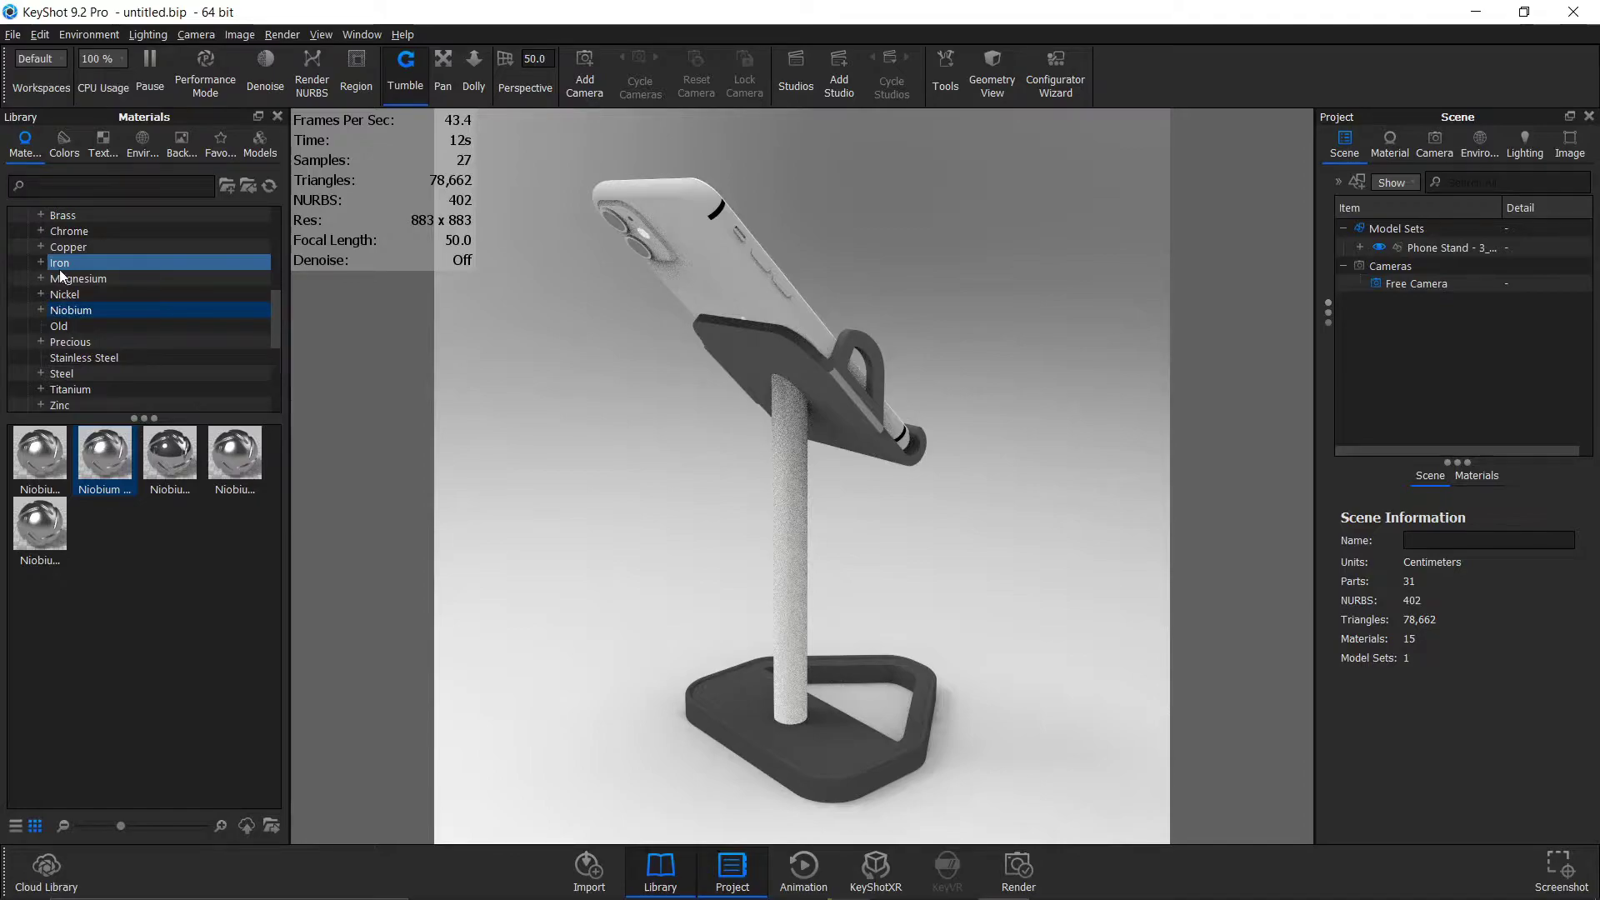
Step: Put Metal > Aluminum > Aluminum Polished on the pole and open its material for editing
{"action": "scroll", "coordinate": [47, 301], "scroll_direction": "up", "scroll_amount": 3}
{"action": "scroll", "coordinate": [43, 280], "scroll_direction": "up", "scroll_amount": 3}
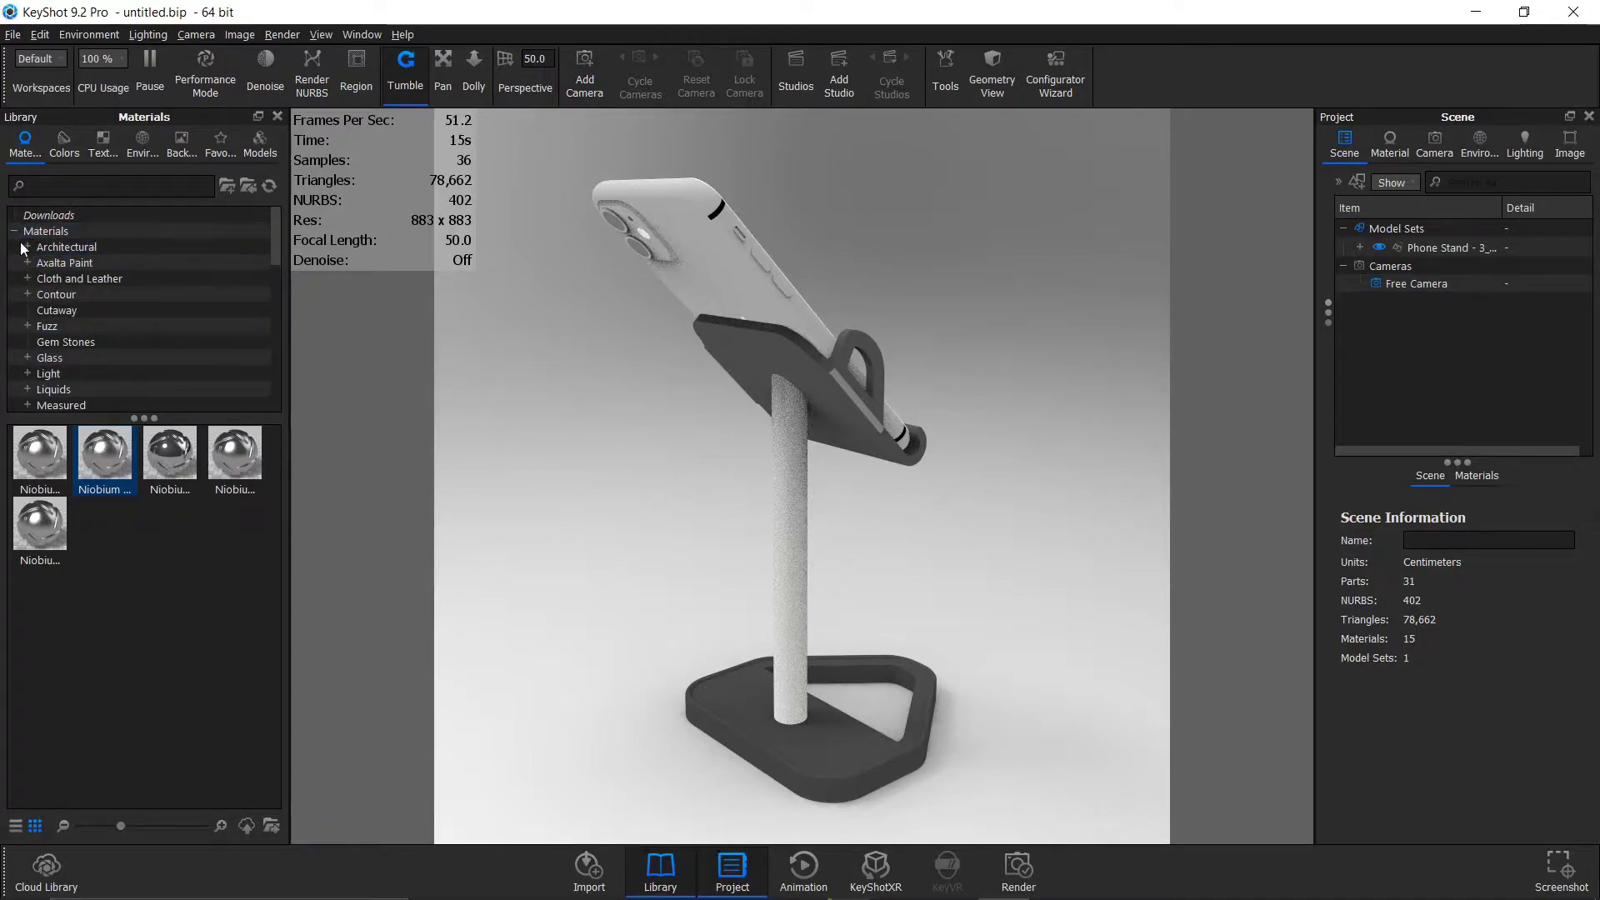
{"action": "scroll", "coordinate": [79, 281], "scroll_direction": "down", "scroll_amount": 1}
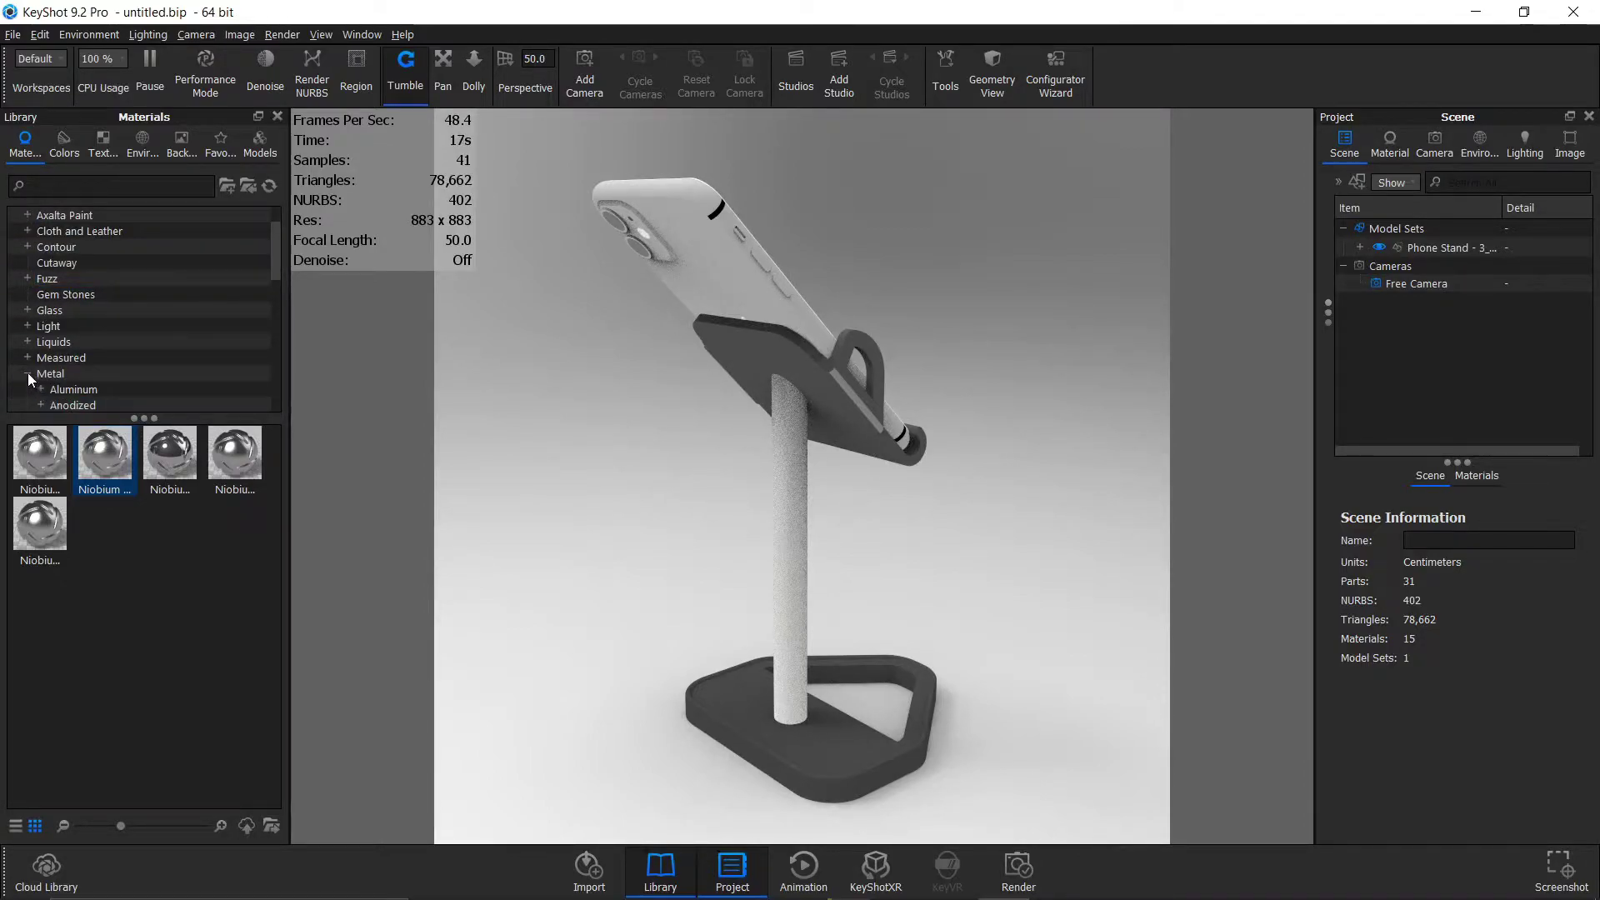
{"action": "scroll", "coordinate": [80, 382], "scroll_direction": "down", "scroll_amount": 1}
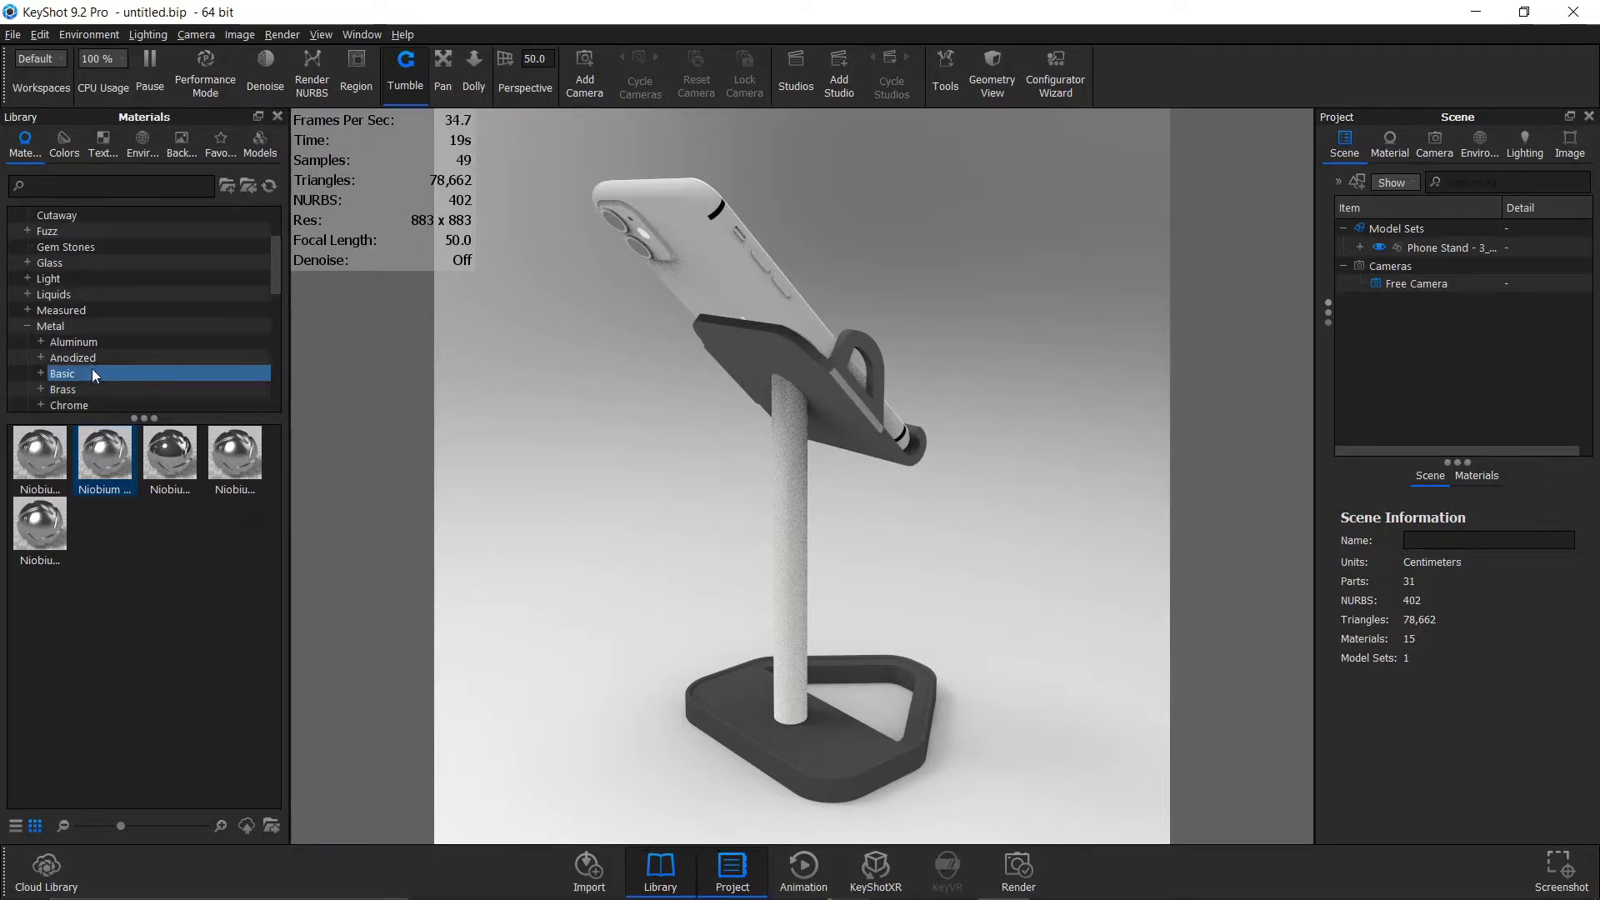
{"action": "left_click", "coordinate": [83, 342]}
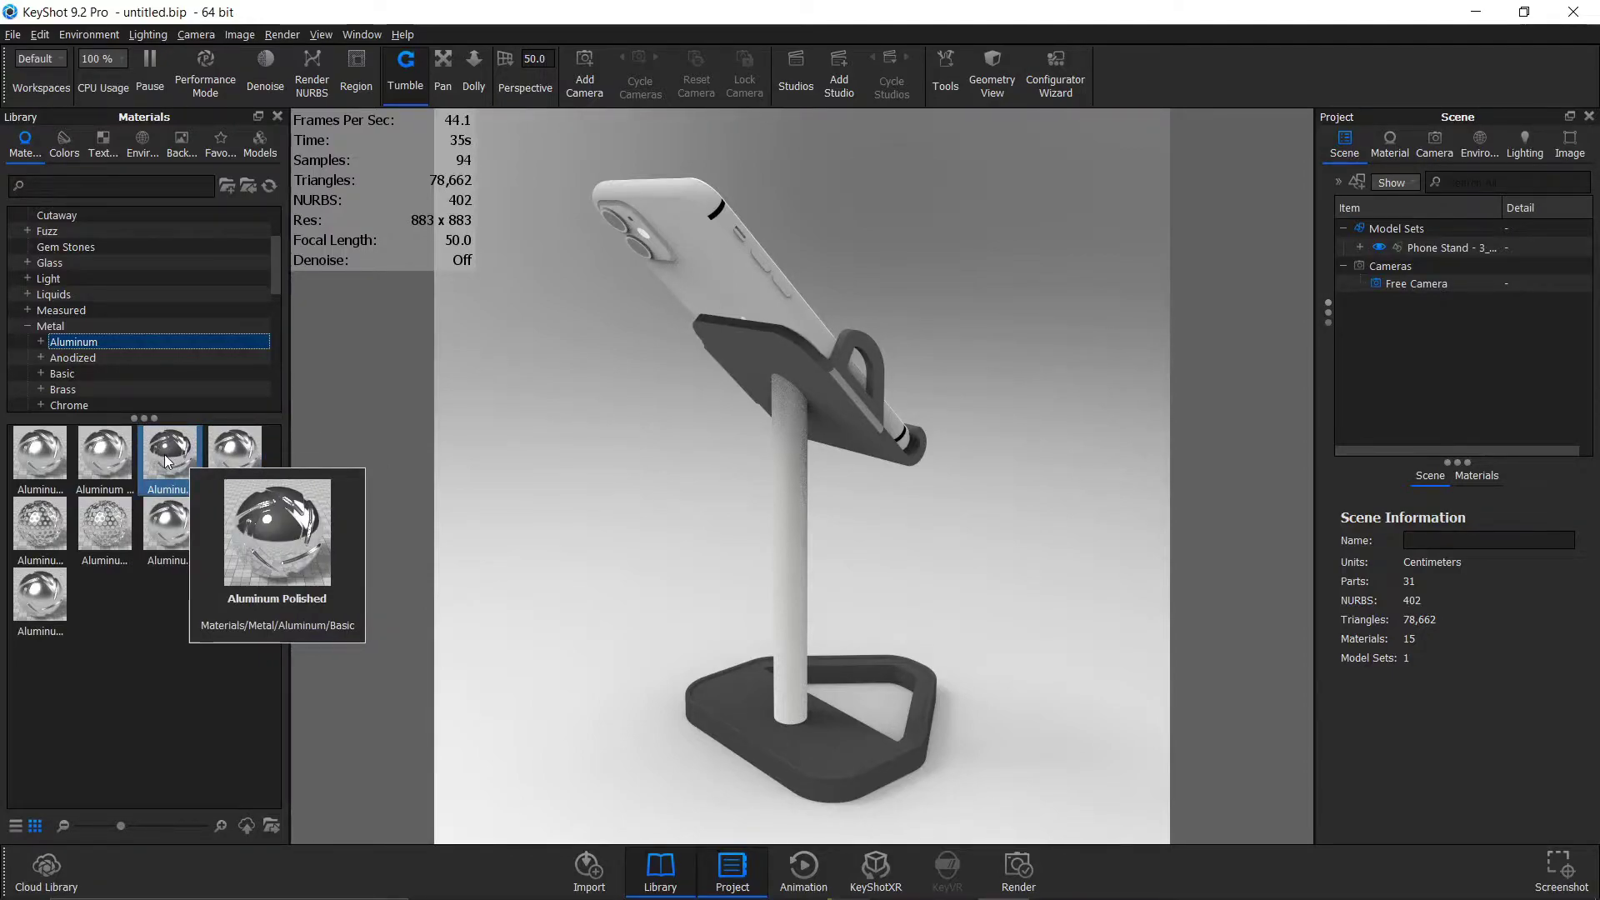
{"action": "left_click_drag", "start_coordinate": [188, 456], "coordinate": [792, 583]}
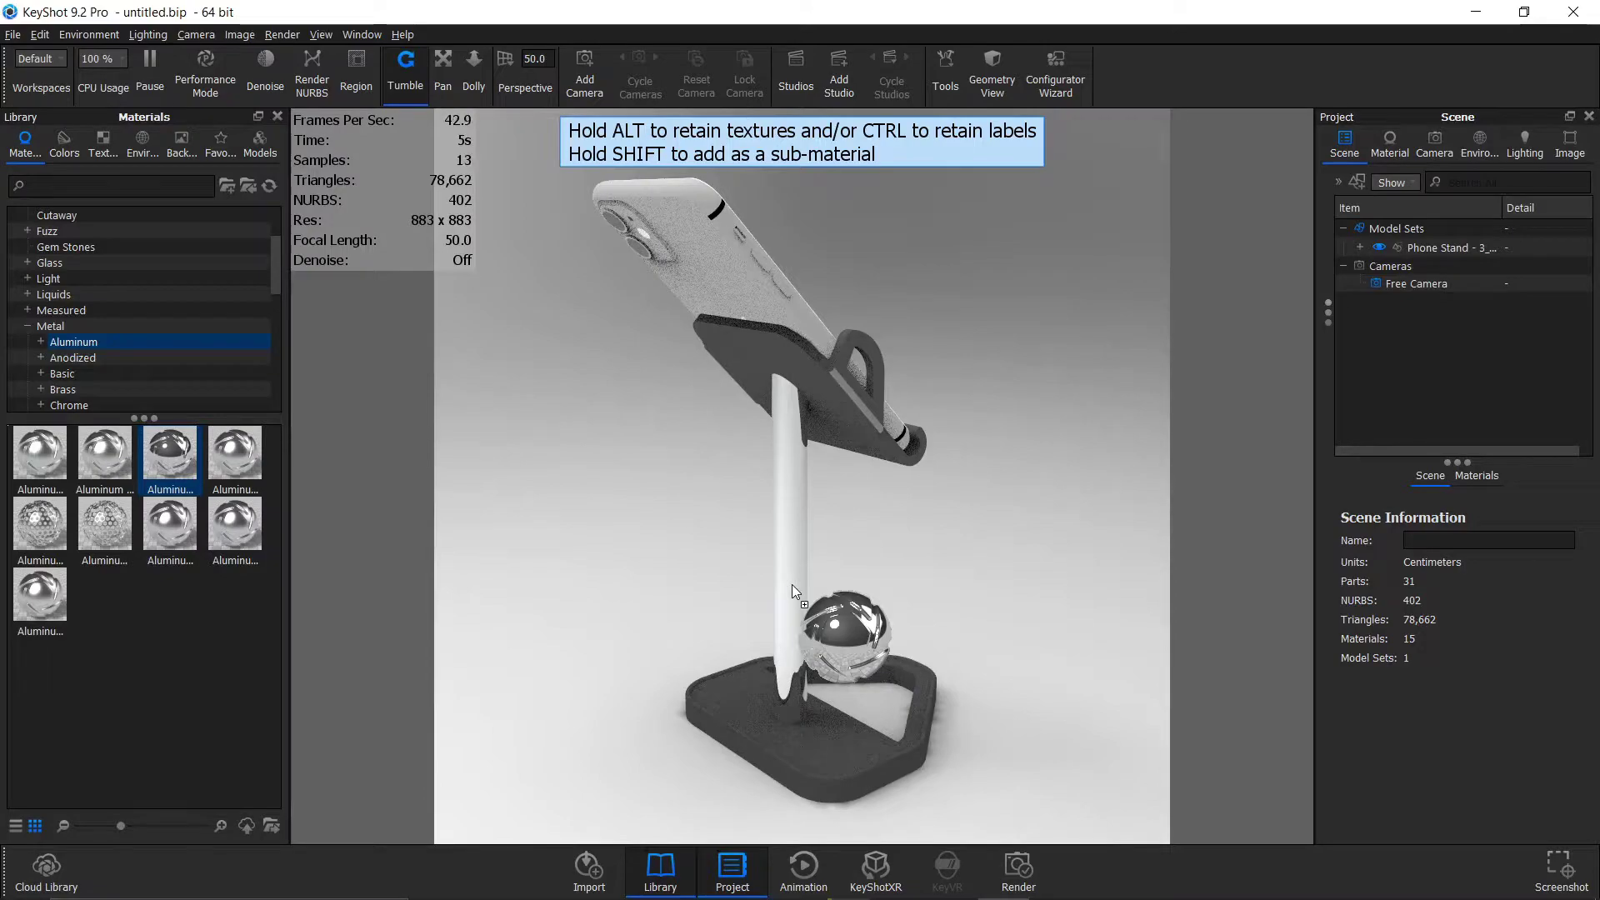
{"action": "left_click_drag", "start_coordinate": [792, 583], "coordinate": [792, 584]}
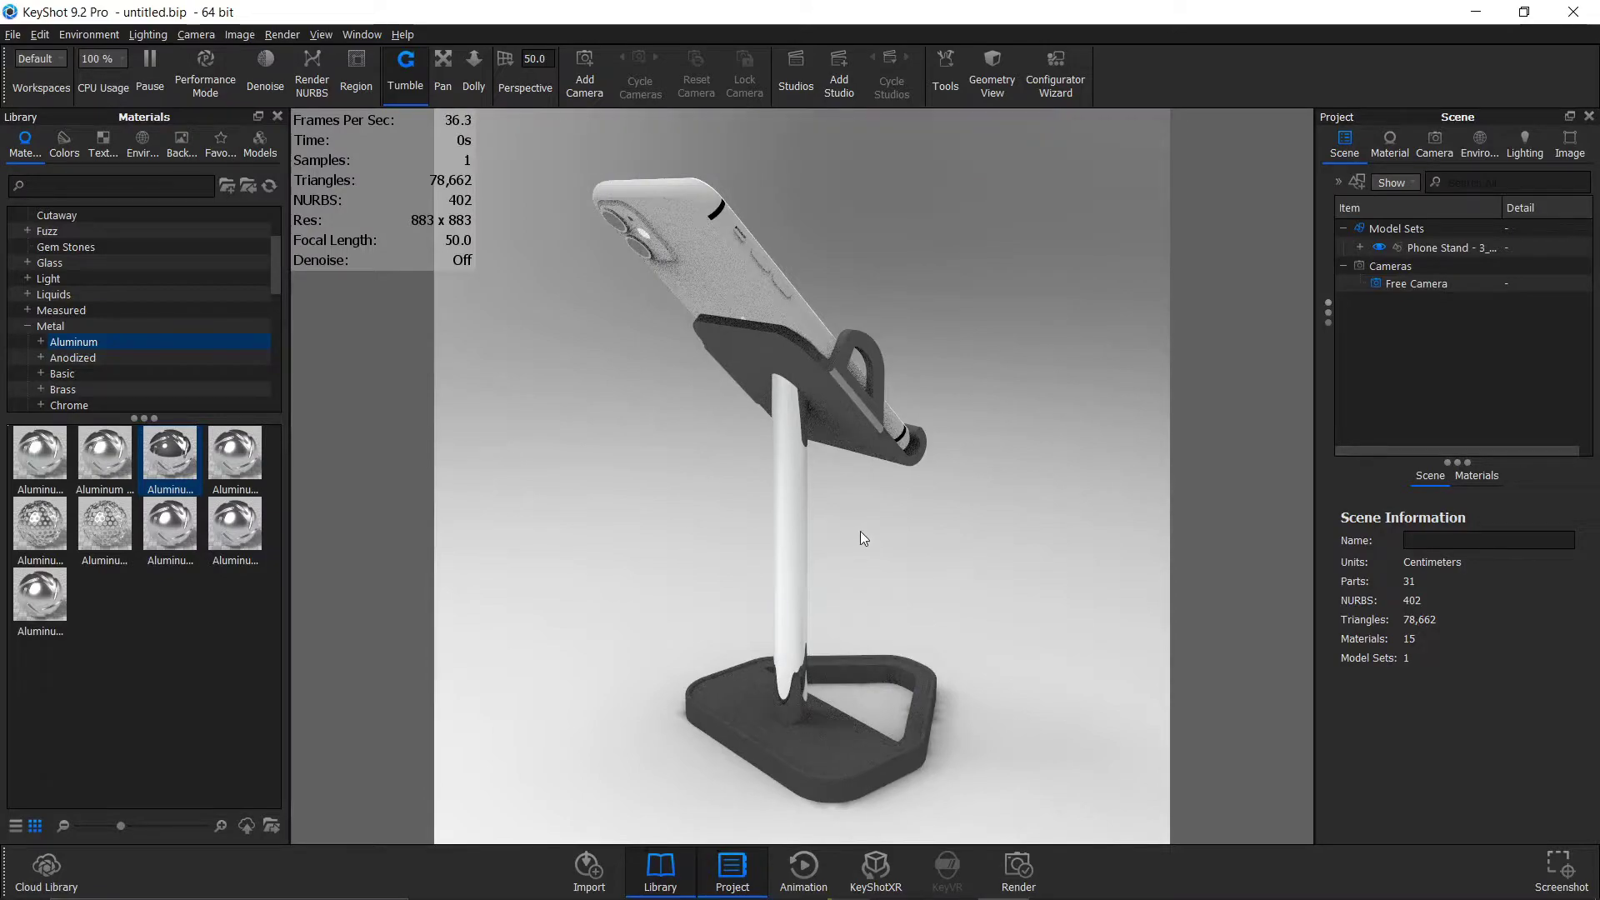
{"action": "left_click", "coordinate": [794, 579]}
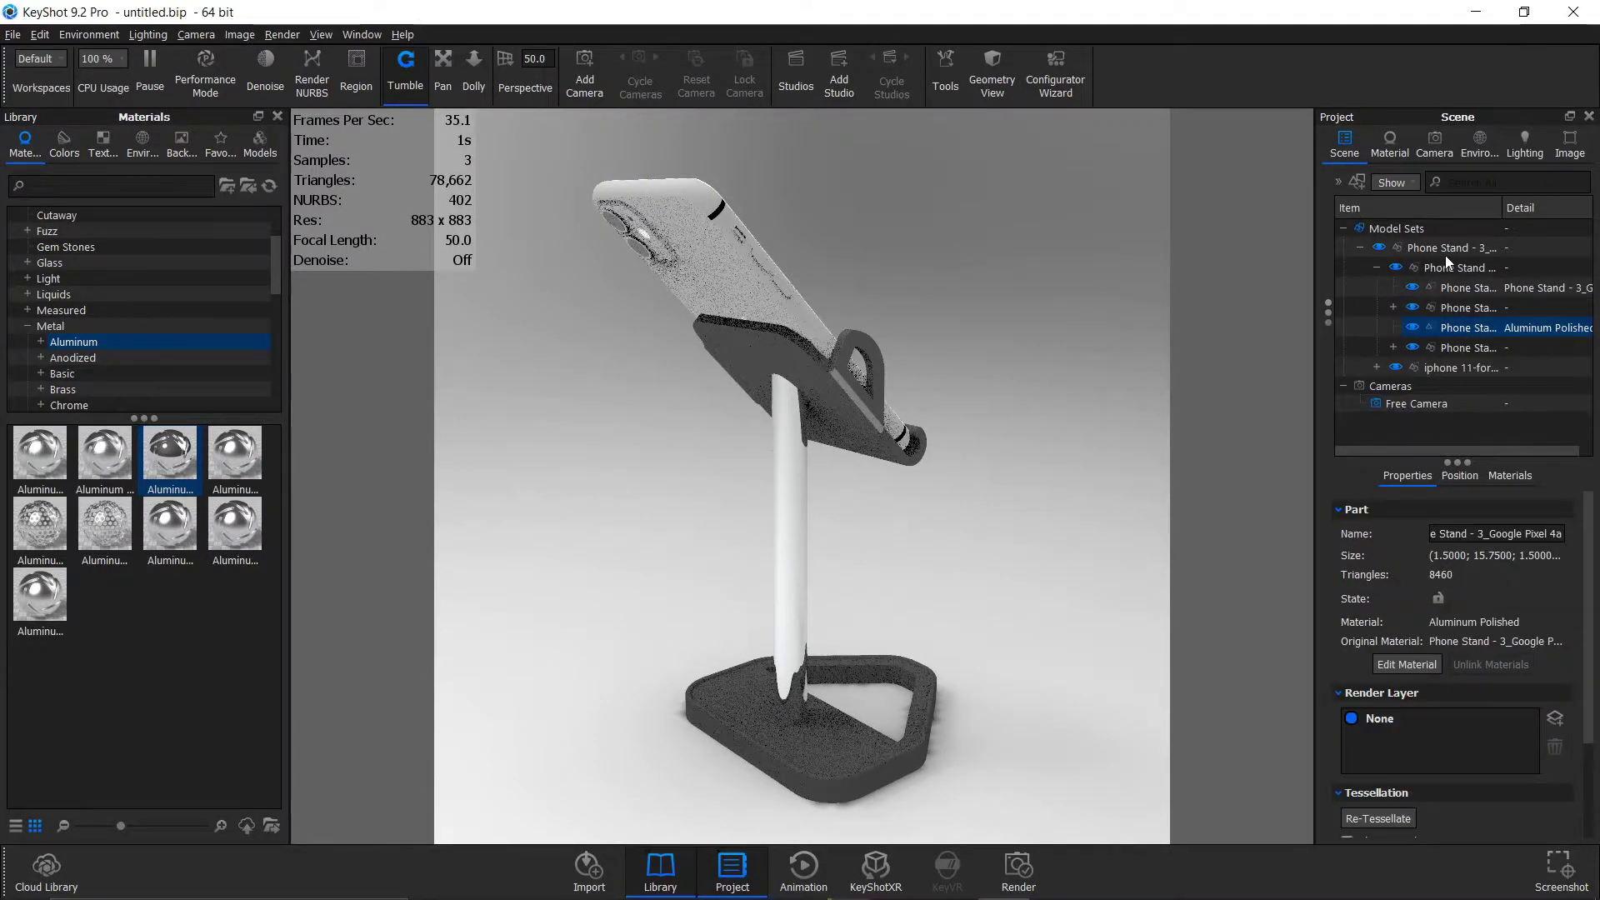
{"action": "double_click", "coordinate": [782, 583]}
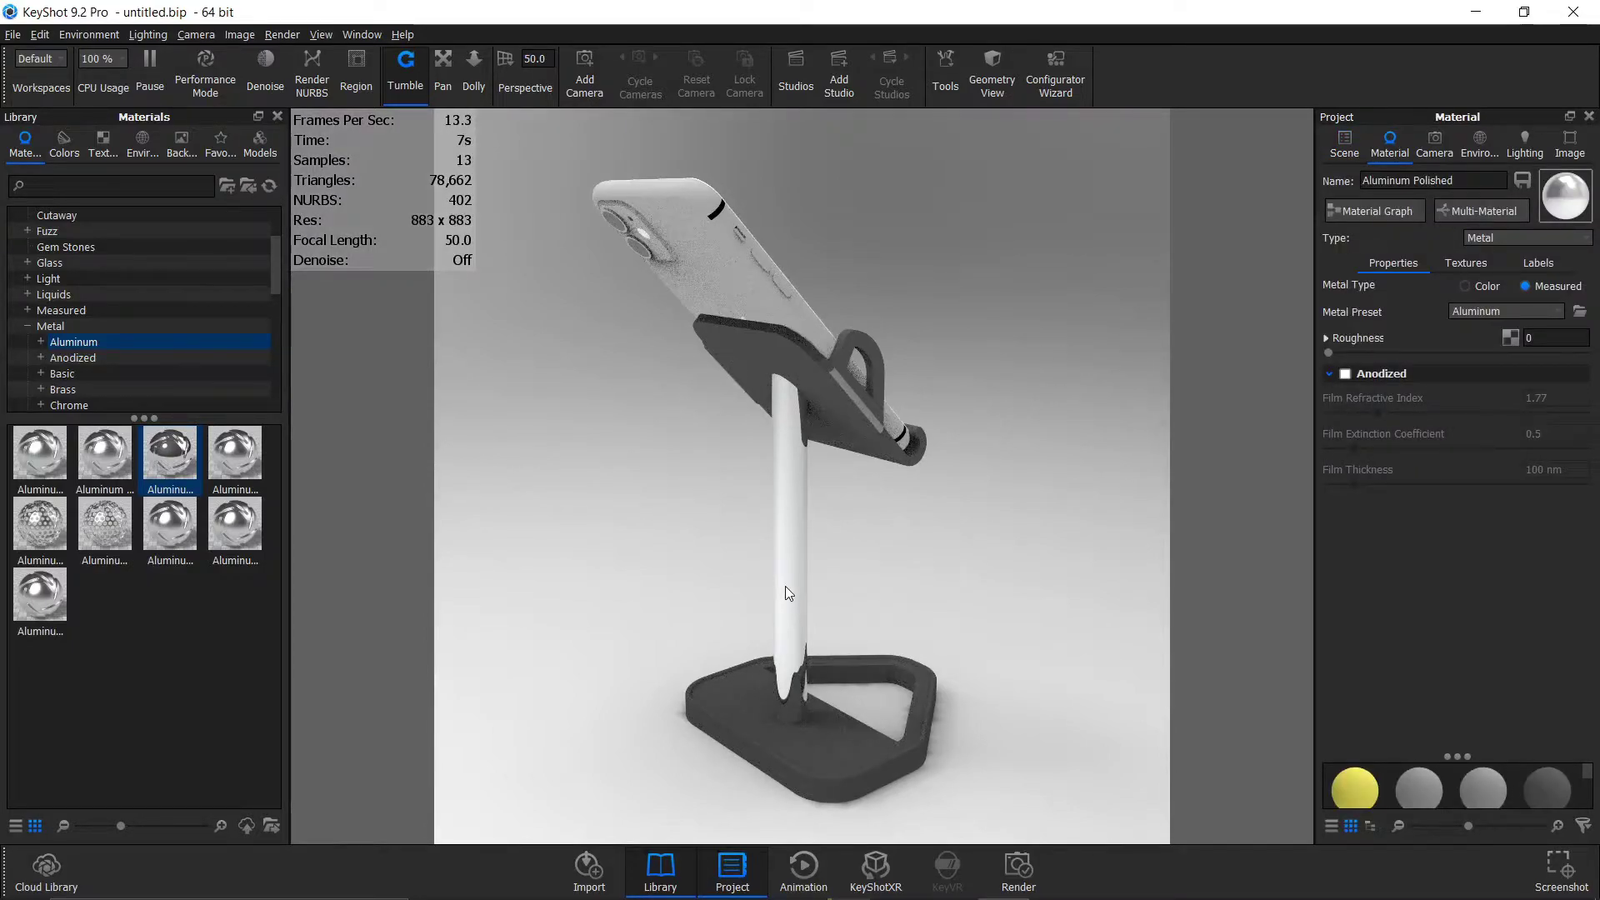
Step: Increase the pole's Aluminum Polished roughness from 0 to about 0.0957
{"action": "right_click", "coordinate": [785, 586]}
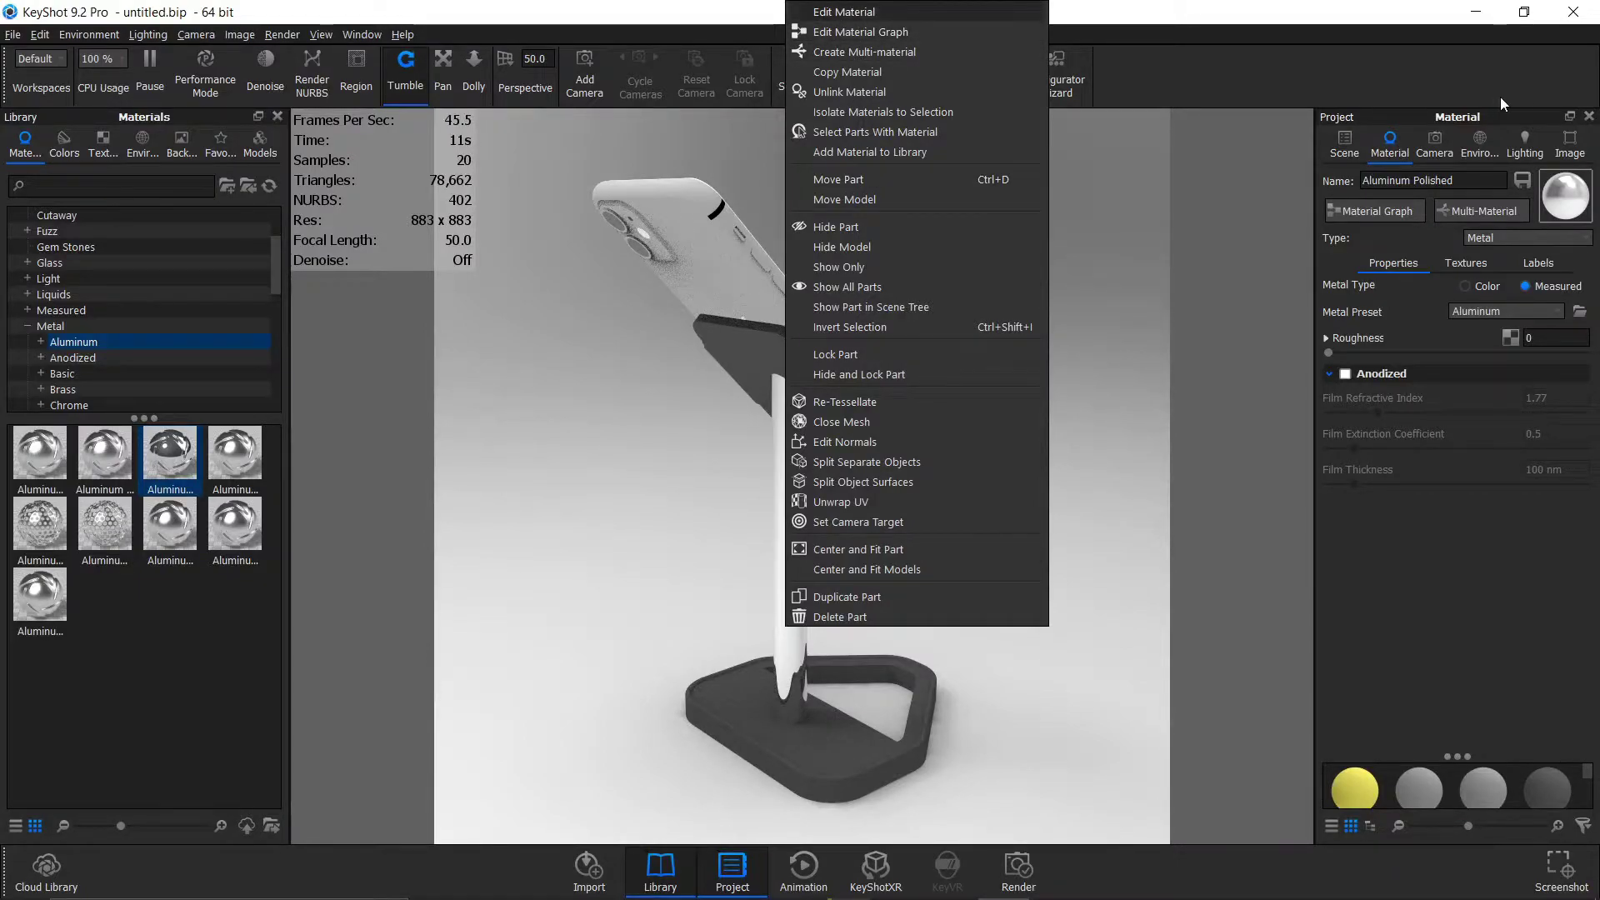
{"action": "key", "text": "Escape"}
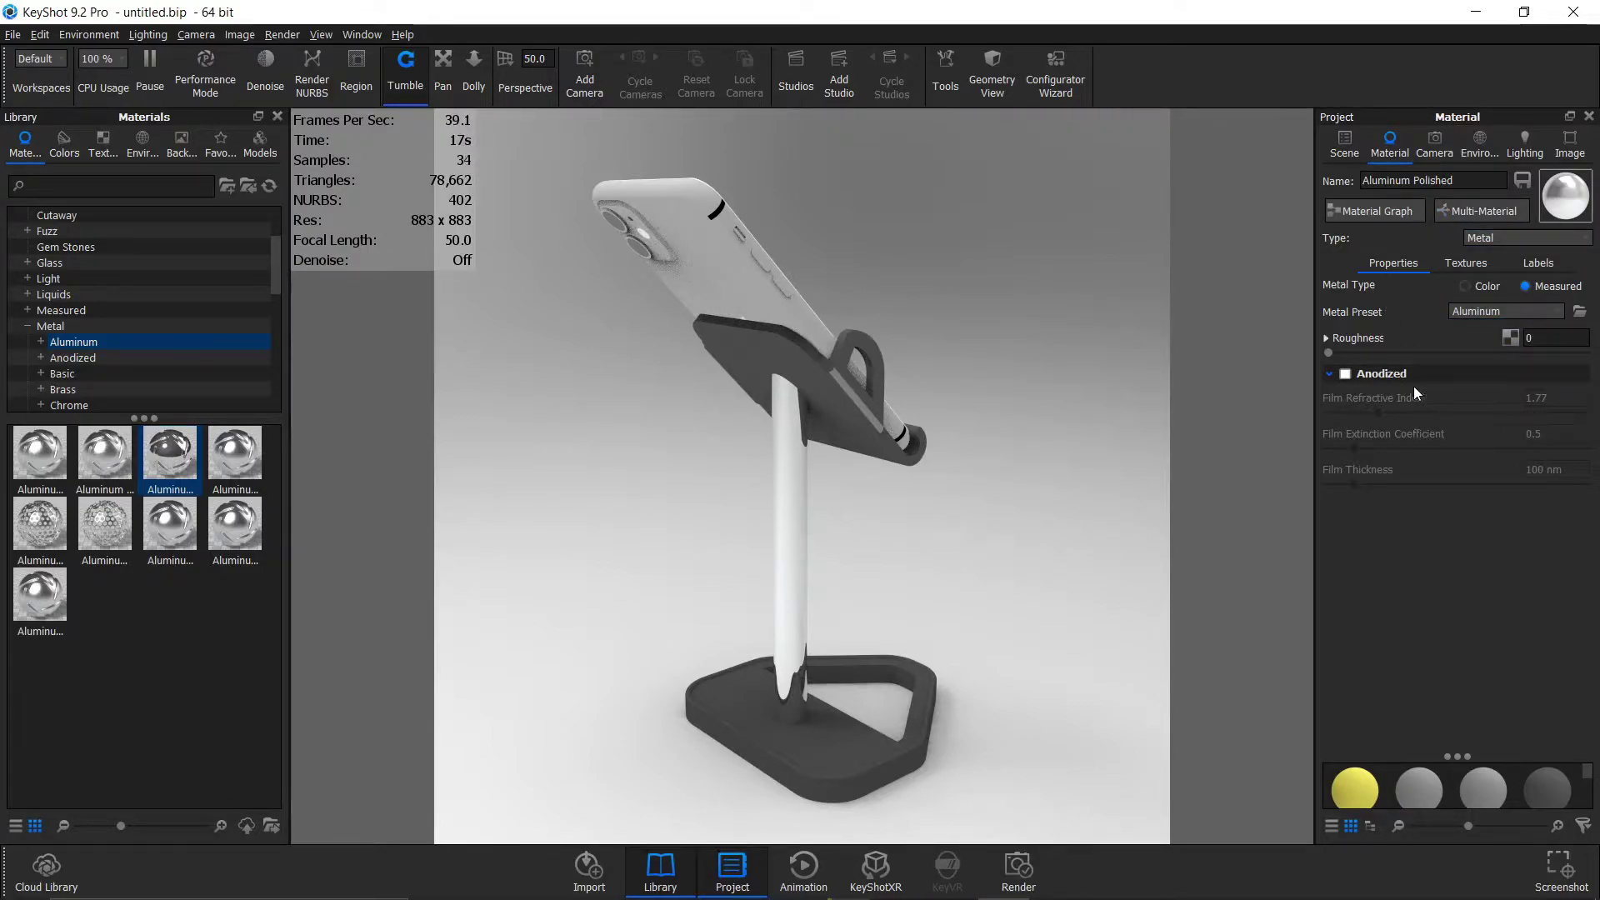
{"action": "left_click", "coordinate": [1468, 262]}
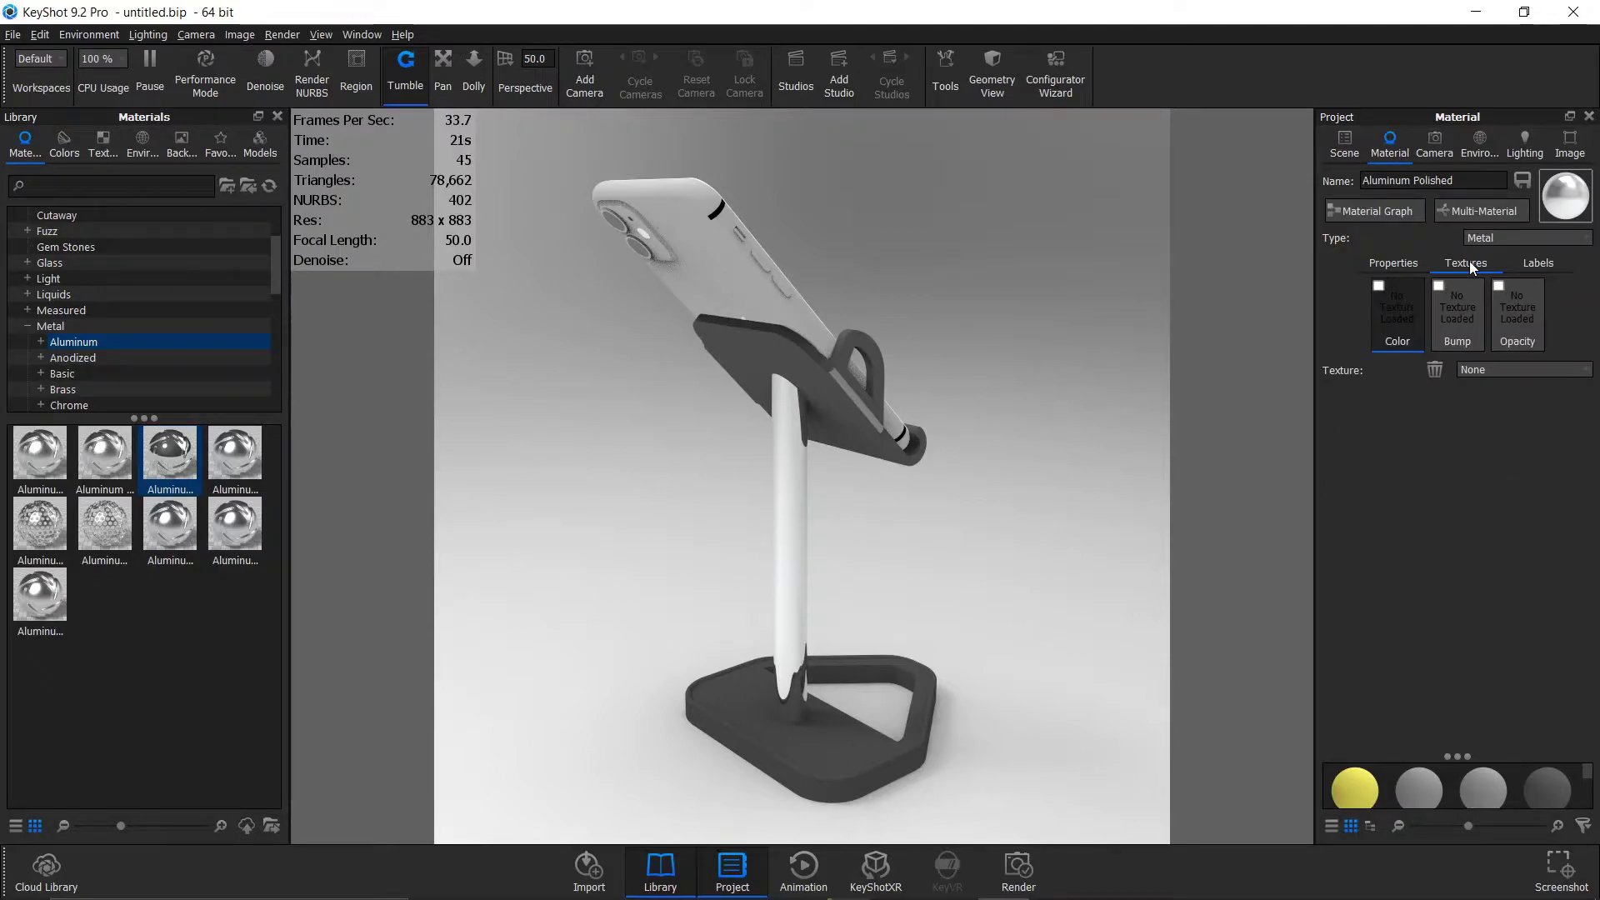
{"action": "left_click", "coordinate": [1400, 263]}
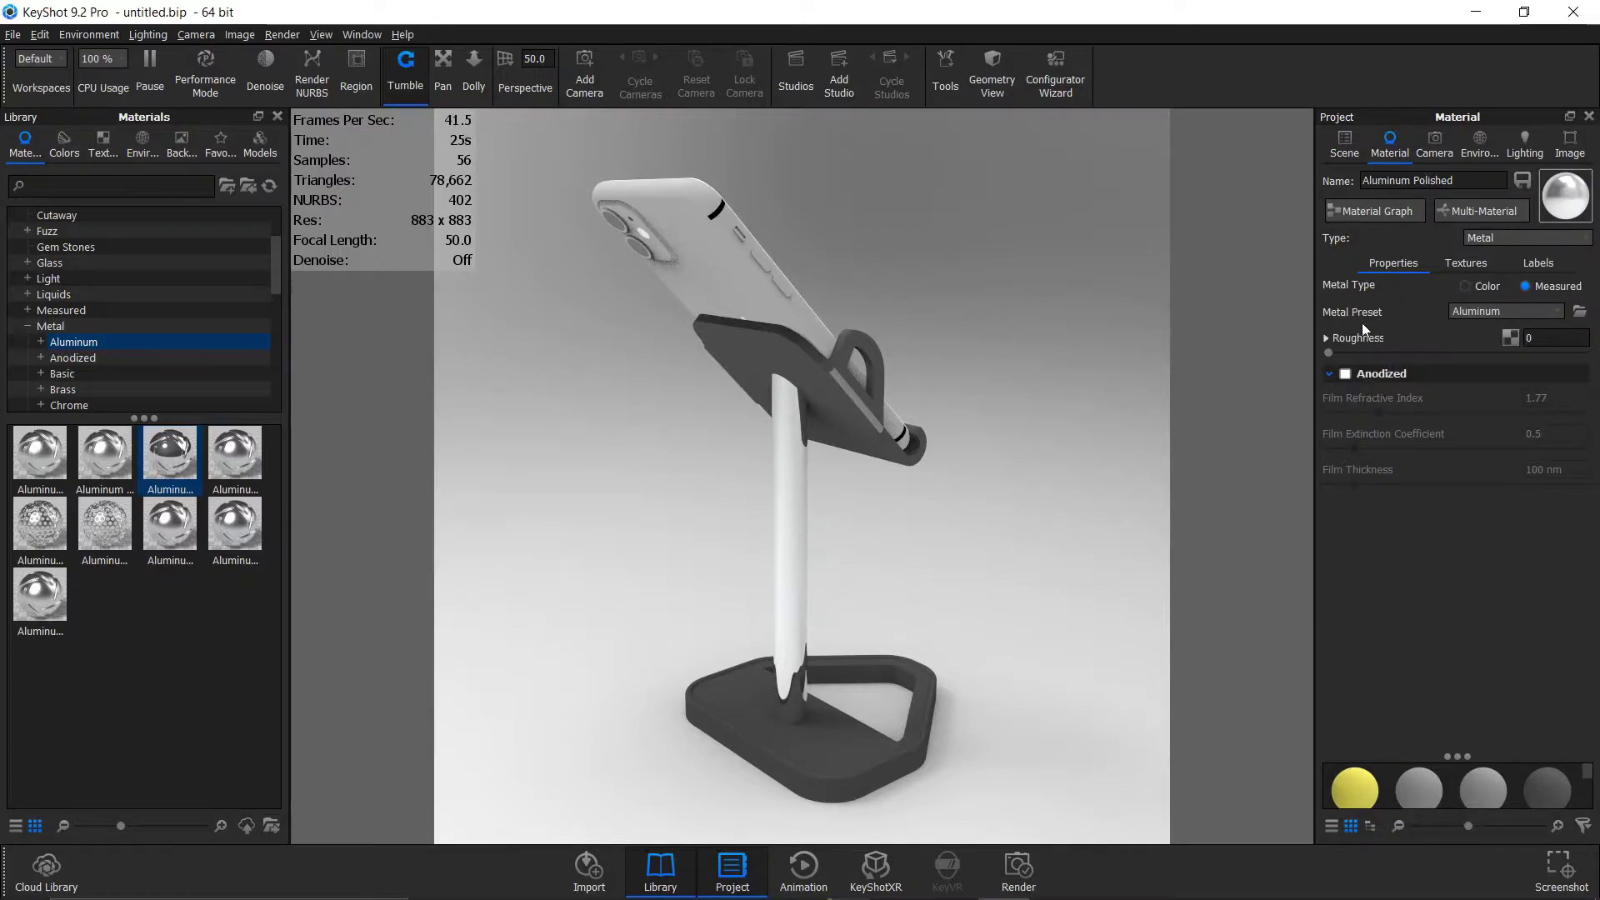
{"action": "left_click_drag", "start_coordinate": [1329, 352], "coordinate": [1413, 360]}
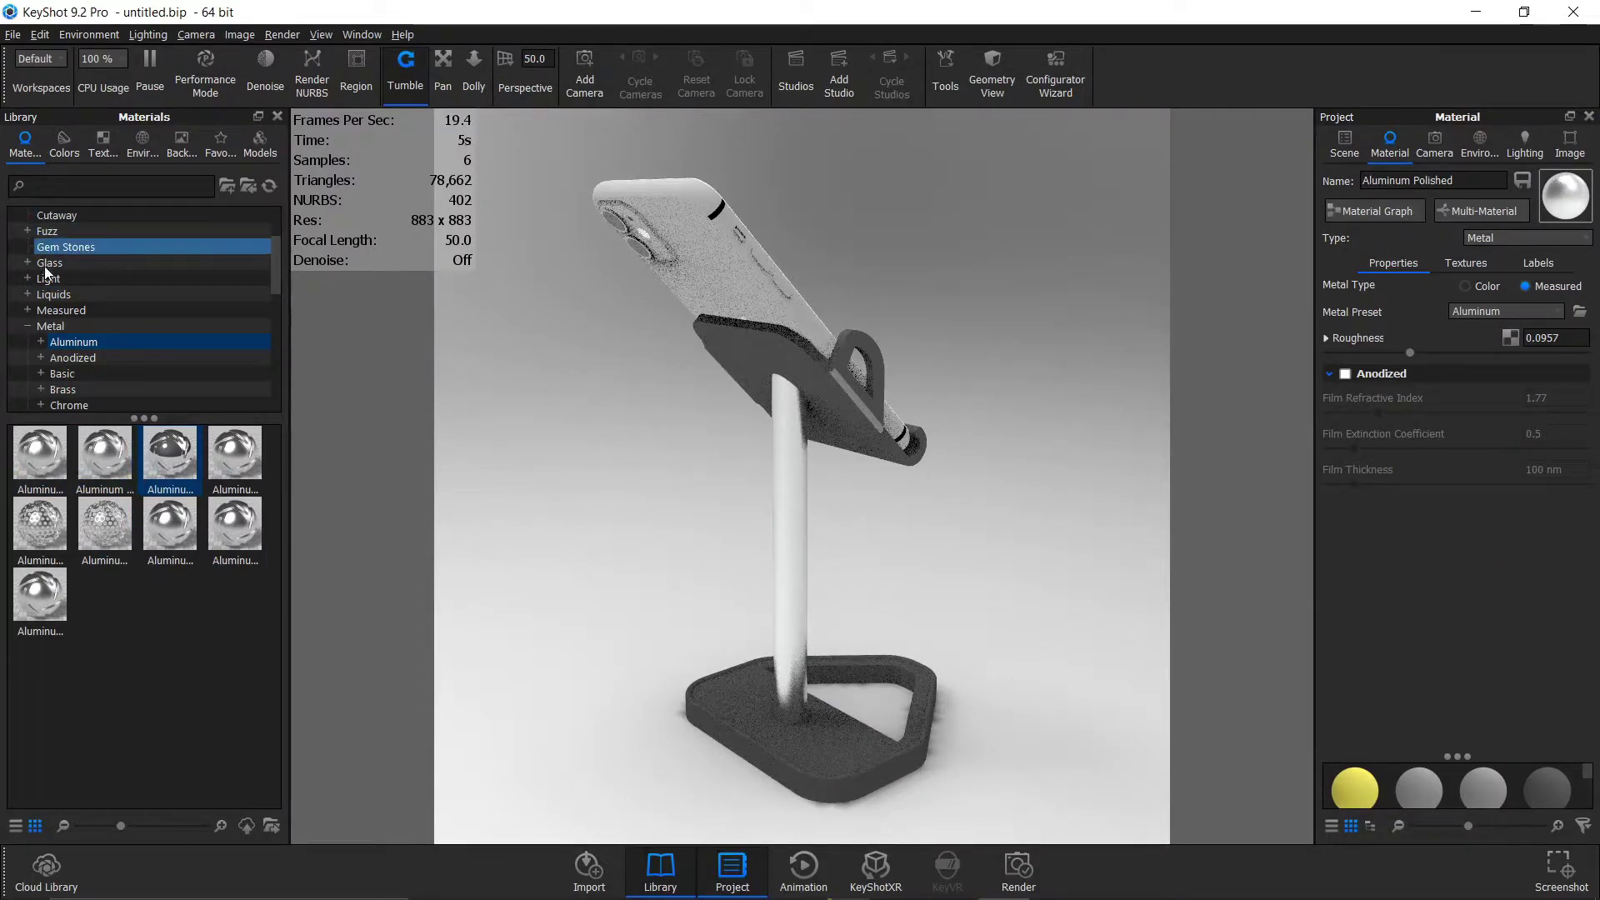
Step: Collapse Metal and browse the material Library to the Plastic > Composites group
{"action": "left_click", "coordinate": [25, 325]}
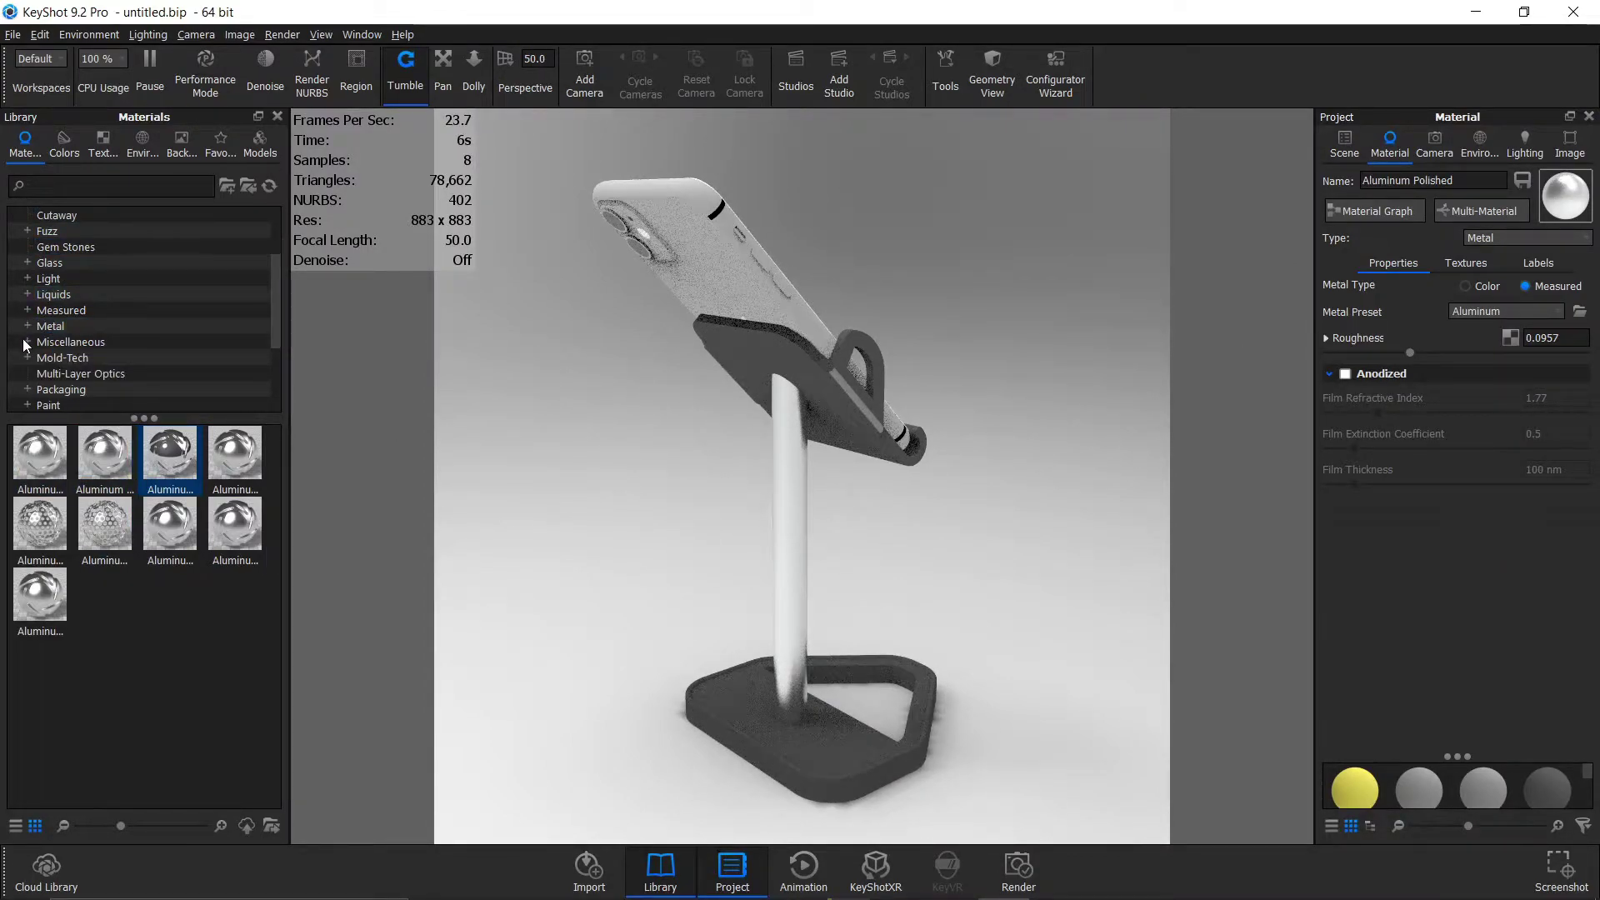
{"action": "scroll", "coordinate": [22, 339], "scroll_direction": "down", "scroll_amount": 1}
{"action": "scroll", "coordinate": [65, 310], "scroll_direction": "down", "scroll_amount": 1}
{"action": "scroll", "coordinate": [65, 381], "scroll_direction": "up", "scroll_amount": 2}
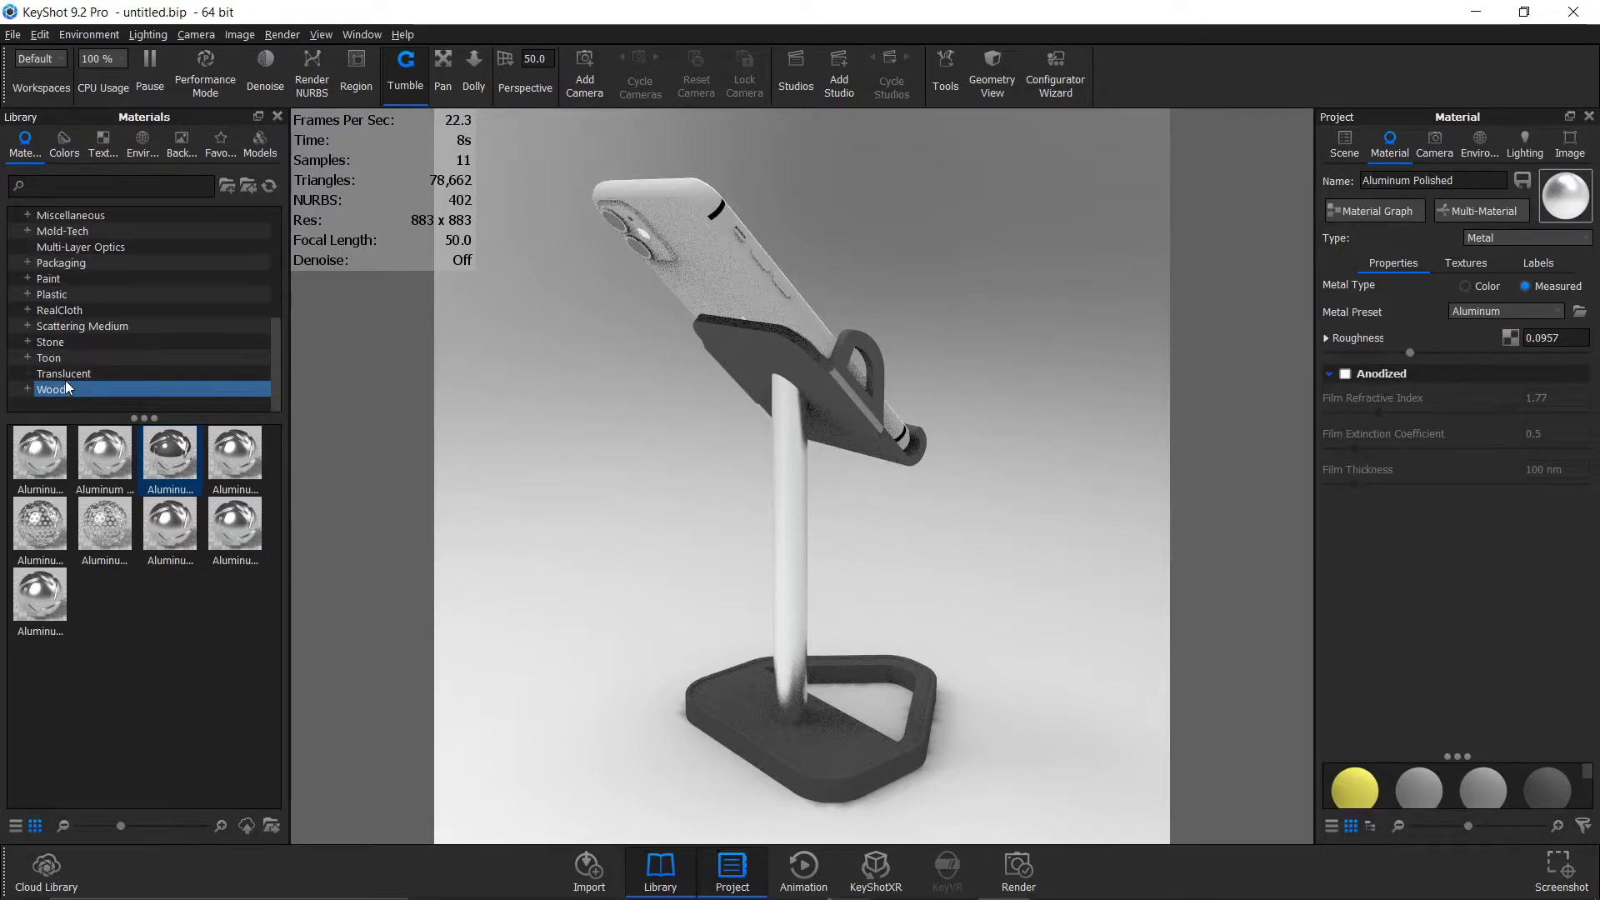
{"action": "scroll", "coordinate": [64, 359], "scroll_direction": "up", "scroll_amount": 2}
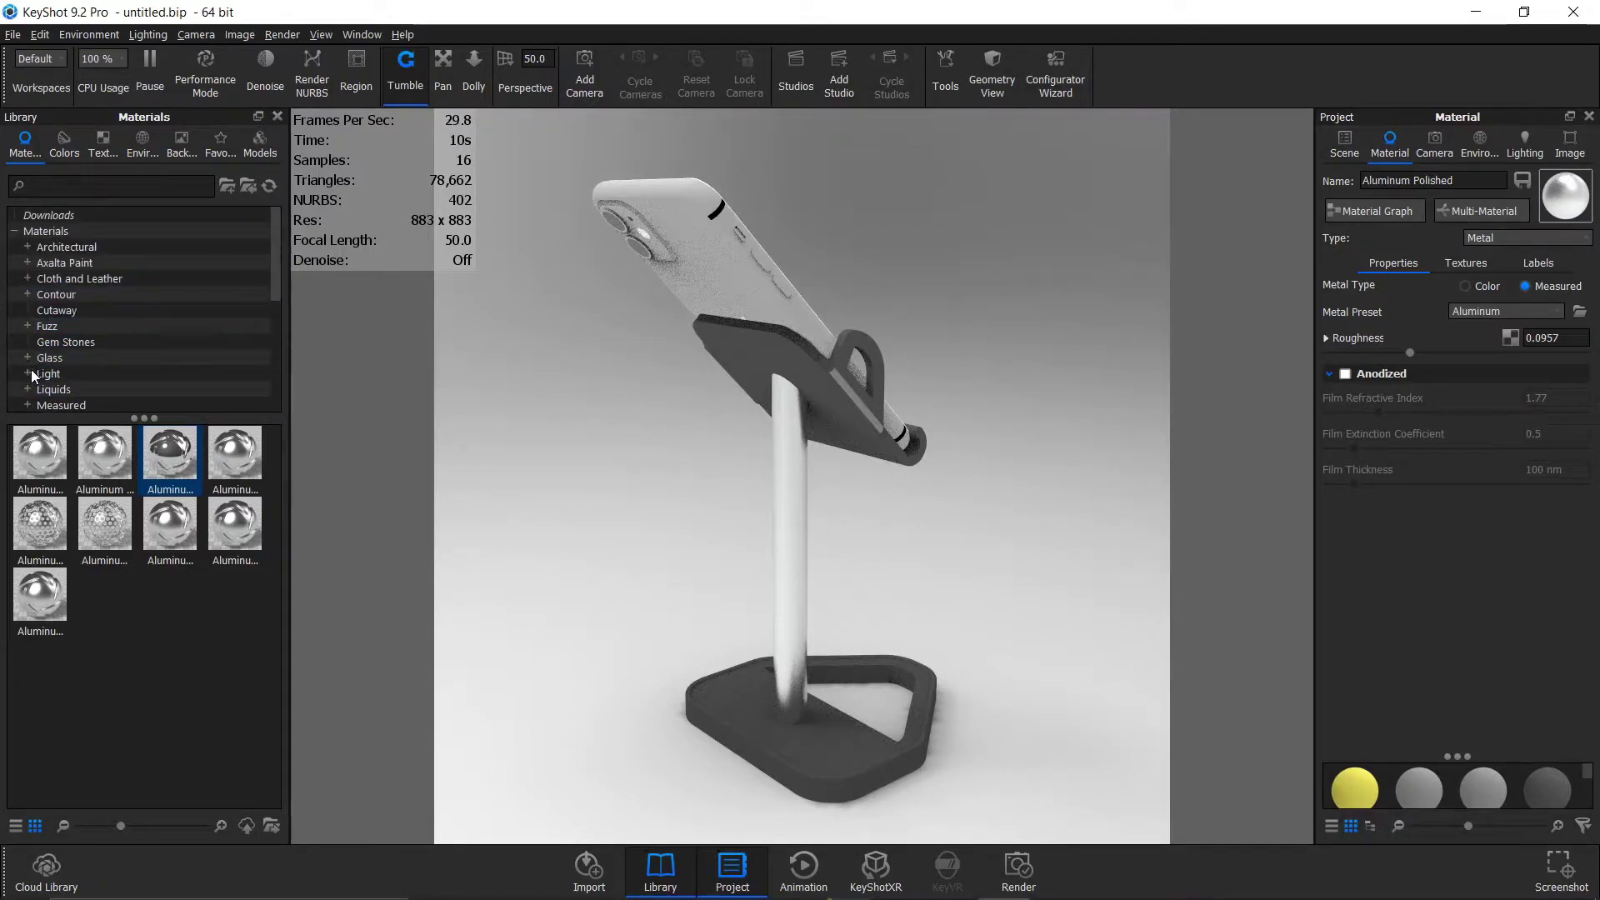
{"action": "scroll", "coordinate": [37, 248], "scroll_direction": "up", "scroll_amount": 1}
{"action": "scroll", "coordinate": [26, 294], "scroll_direction": "down", "scroll_amount": 1}
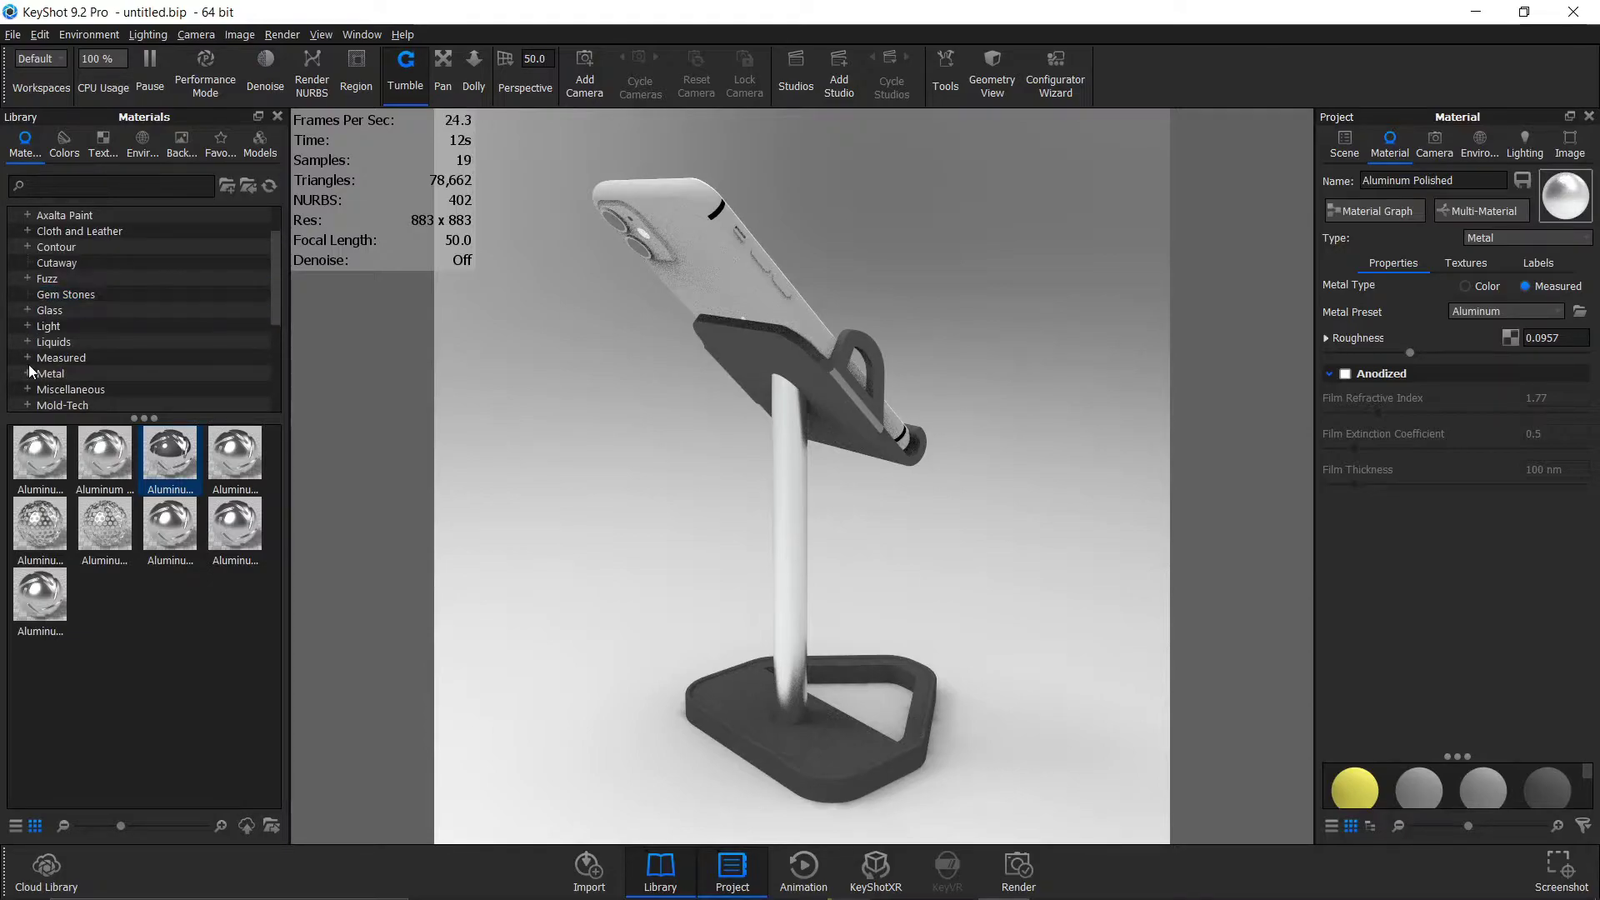
{"action": "scroll", "coordinate": [28, 363], "scroll_direction": "down", "scroll_amount": 2}
{"action": "scroll", "coordinate": [28, 360], "scroll_direction": "down", "scroll_amount": 1}
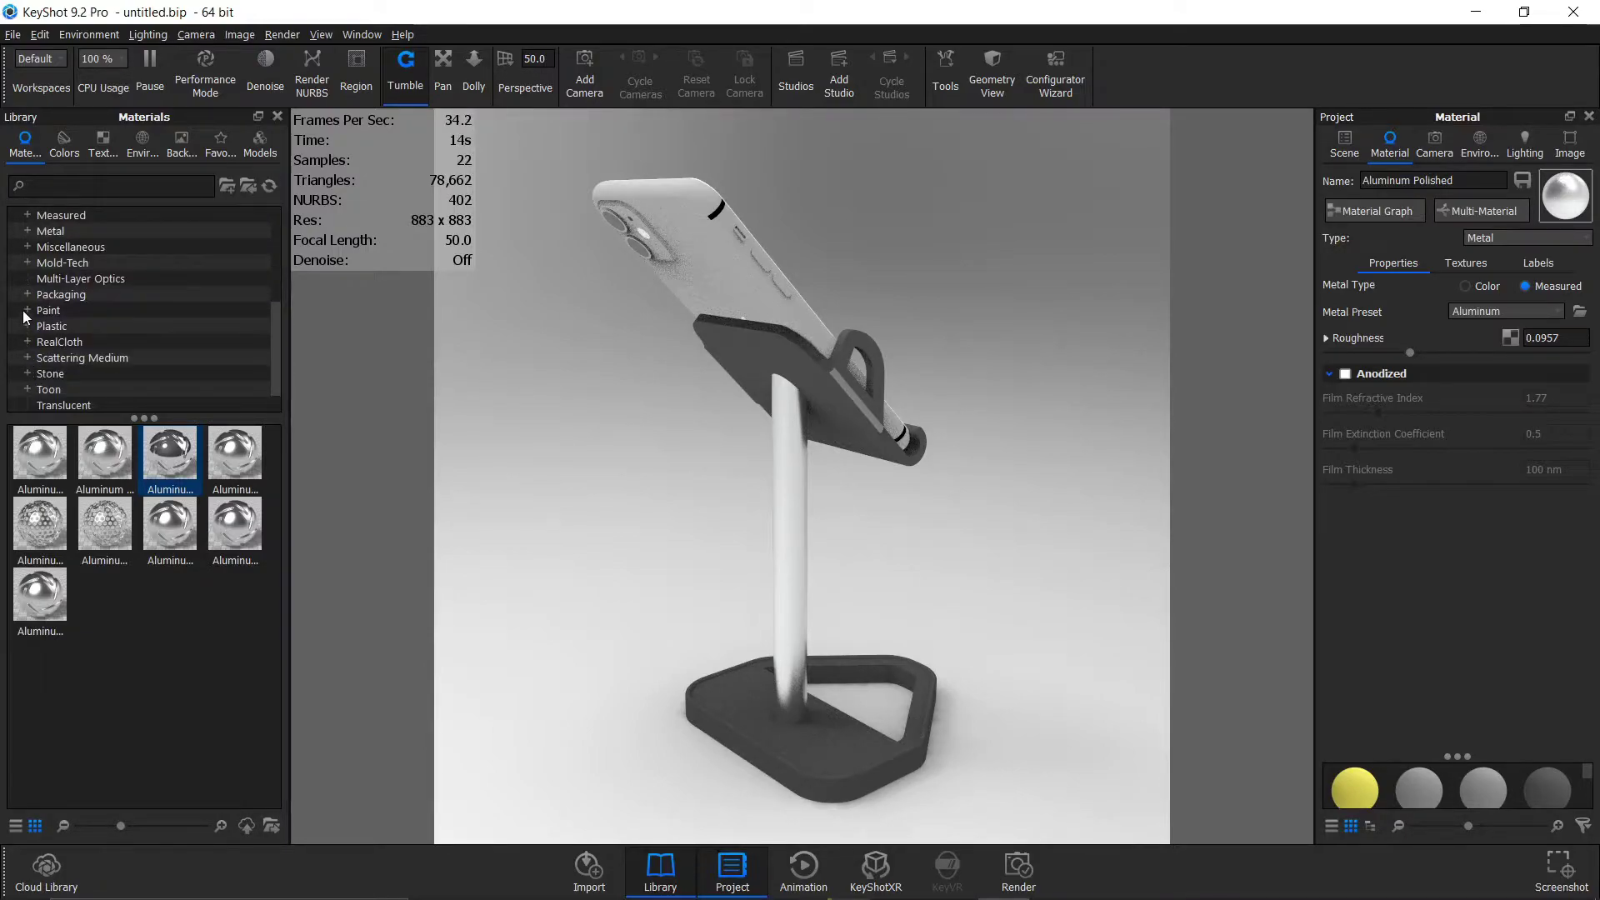
{"action": "left_click", "coordinate": [26, 325]}
{"action": "left_click", "coordinate": [67, 342]}
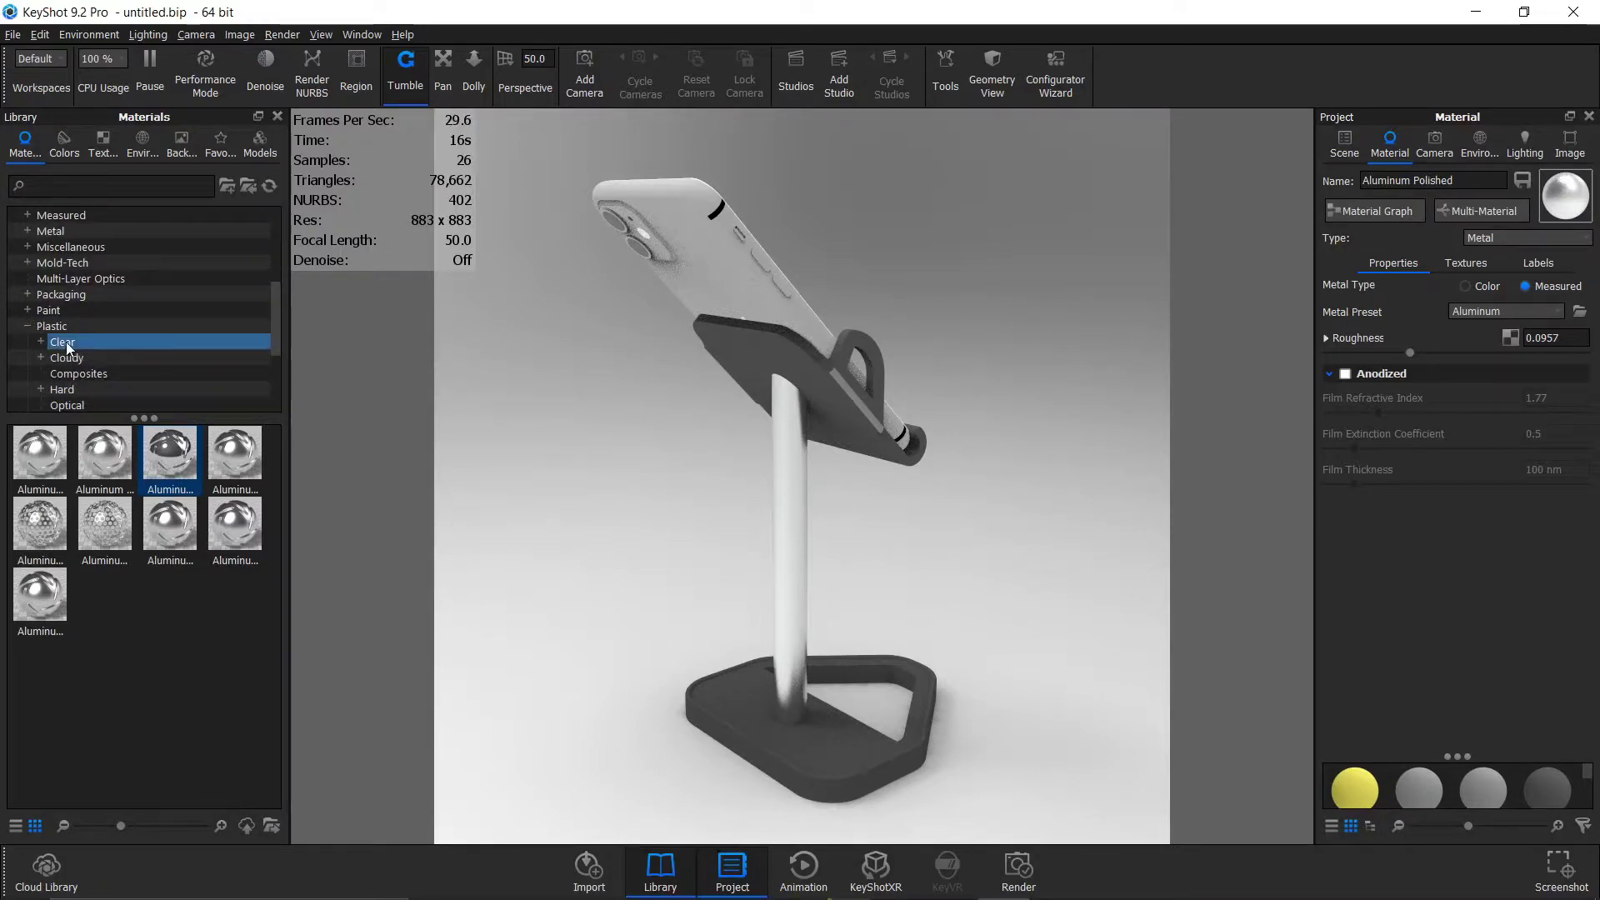
{"action": "left_click", "coordinate": [76, 373]}
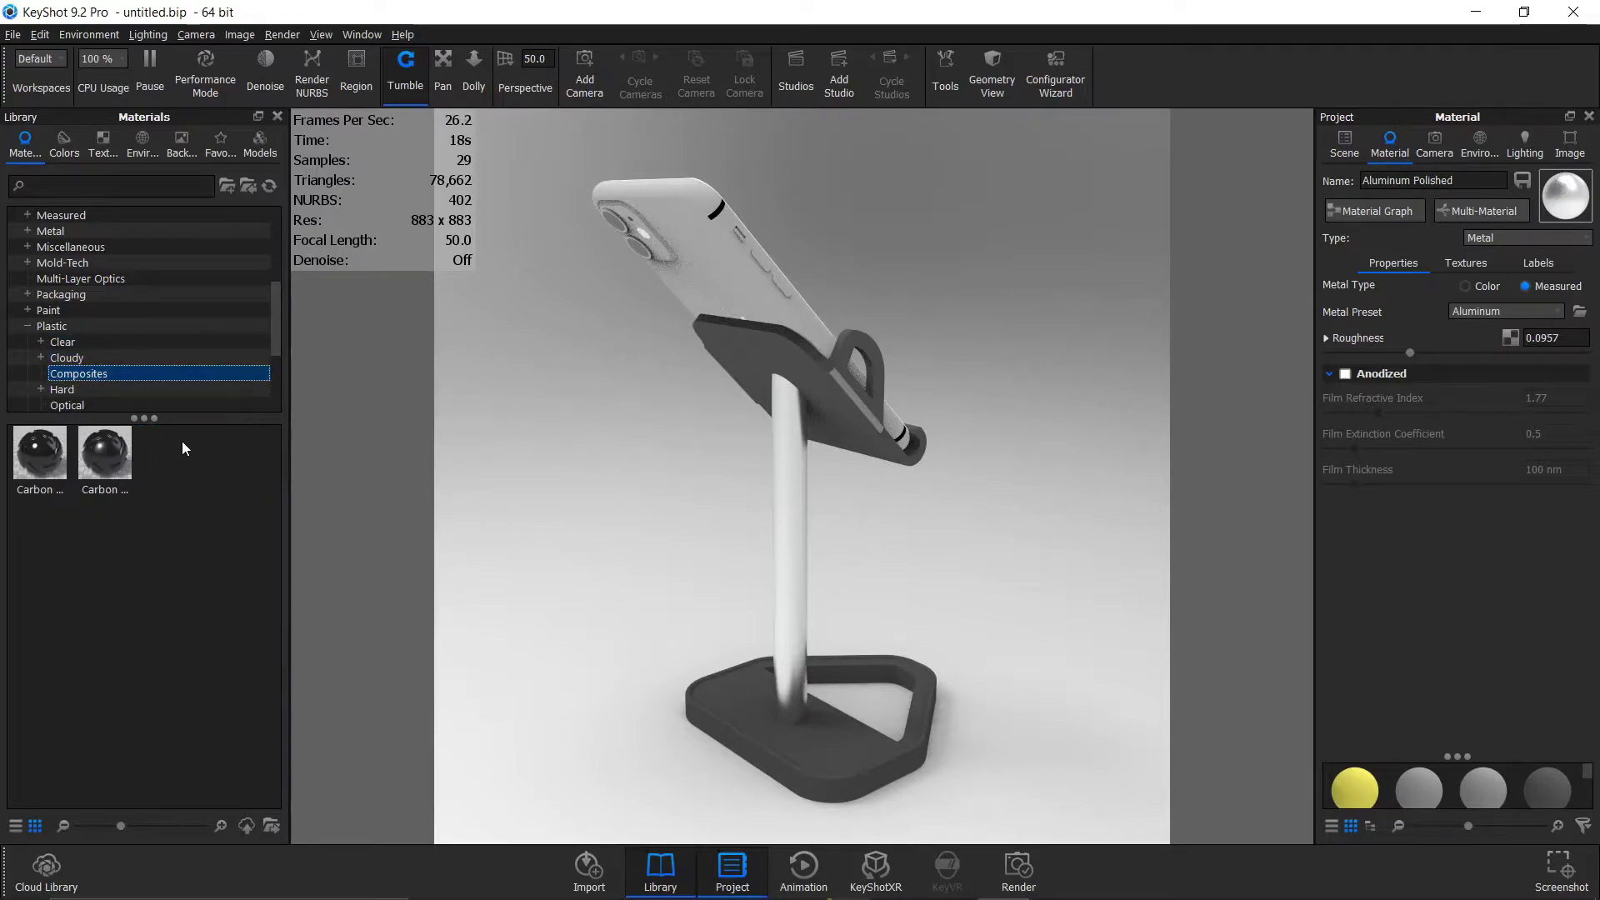
Step: Apply the Carbon composite to the phone case, linking it with the existing same-named material
{"action": "left_click", "coordinate": [88, 456]}
{"action": "left_click", "coordinate": [46, 448]}
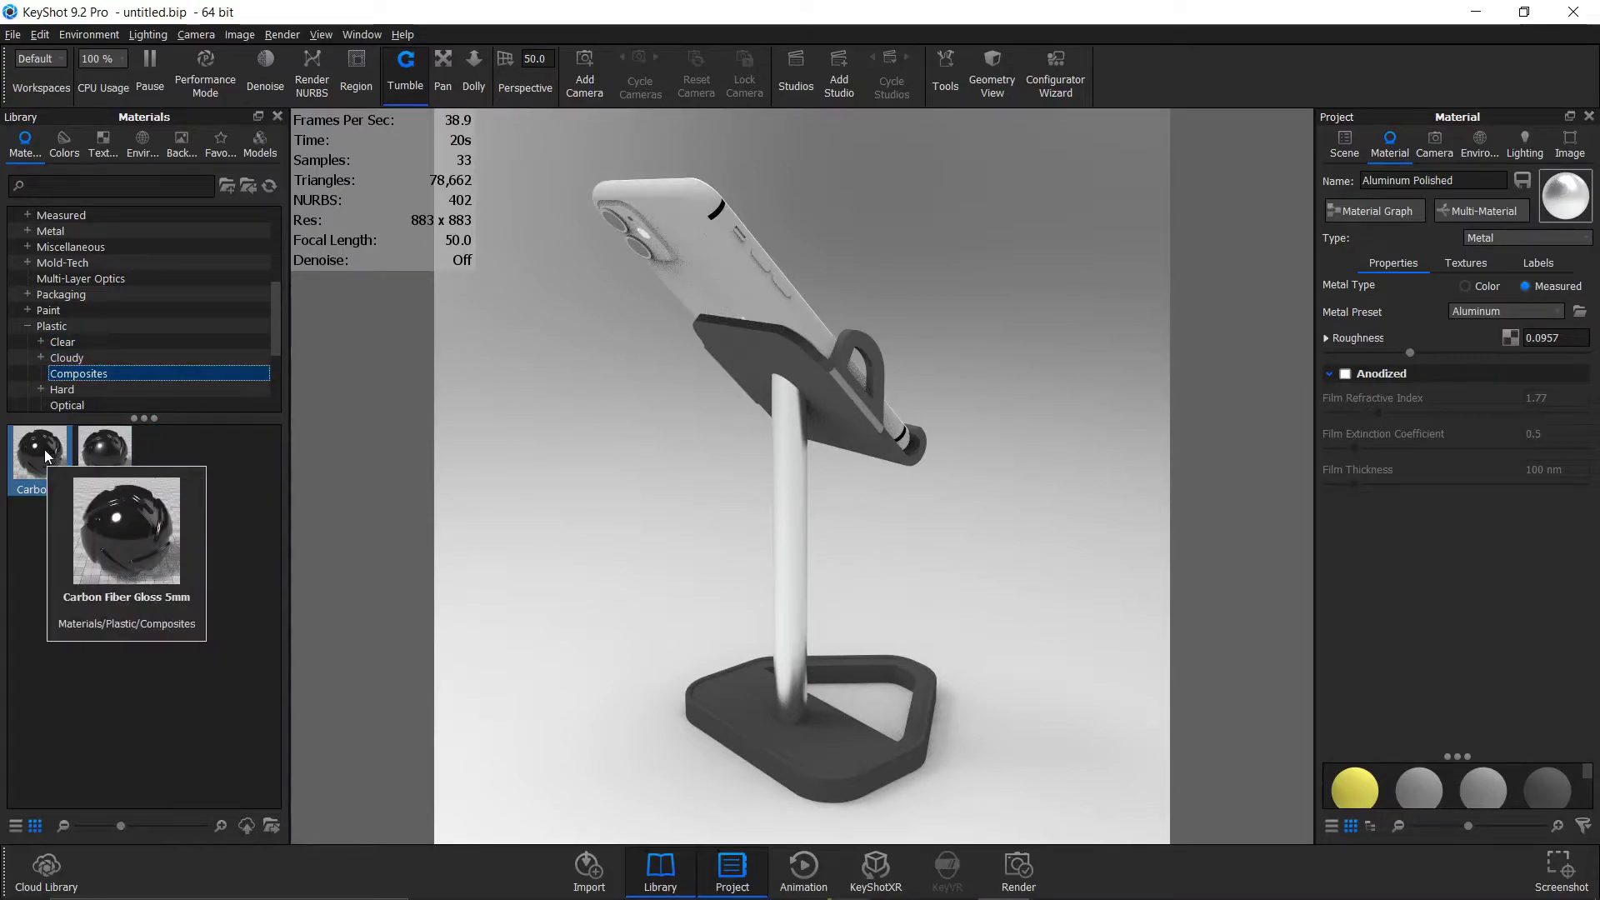
{"action": "left_click_drag", "start_coordinate": [40, 452], "coordinate": [811, 748]}
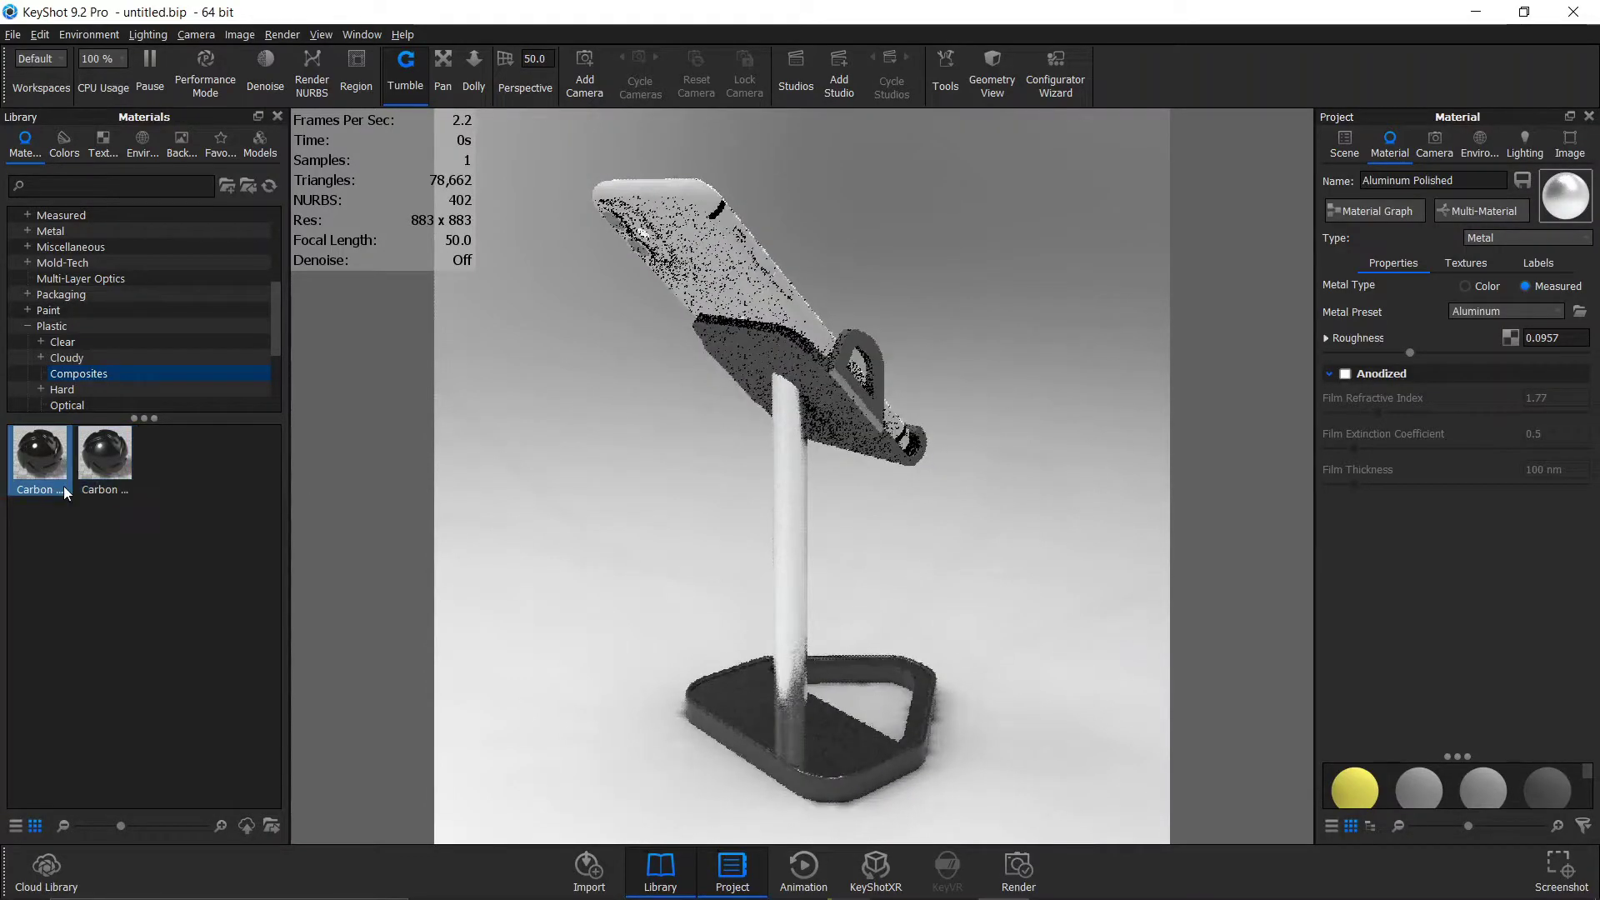
{"action": "left_click_drag", "start_coordinate": [36, 452], "coordinate": [732, 341]}
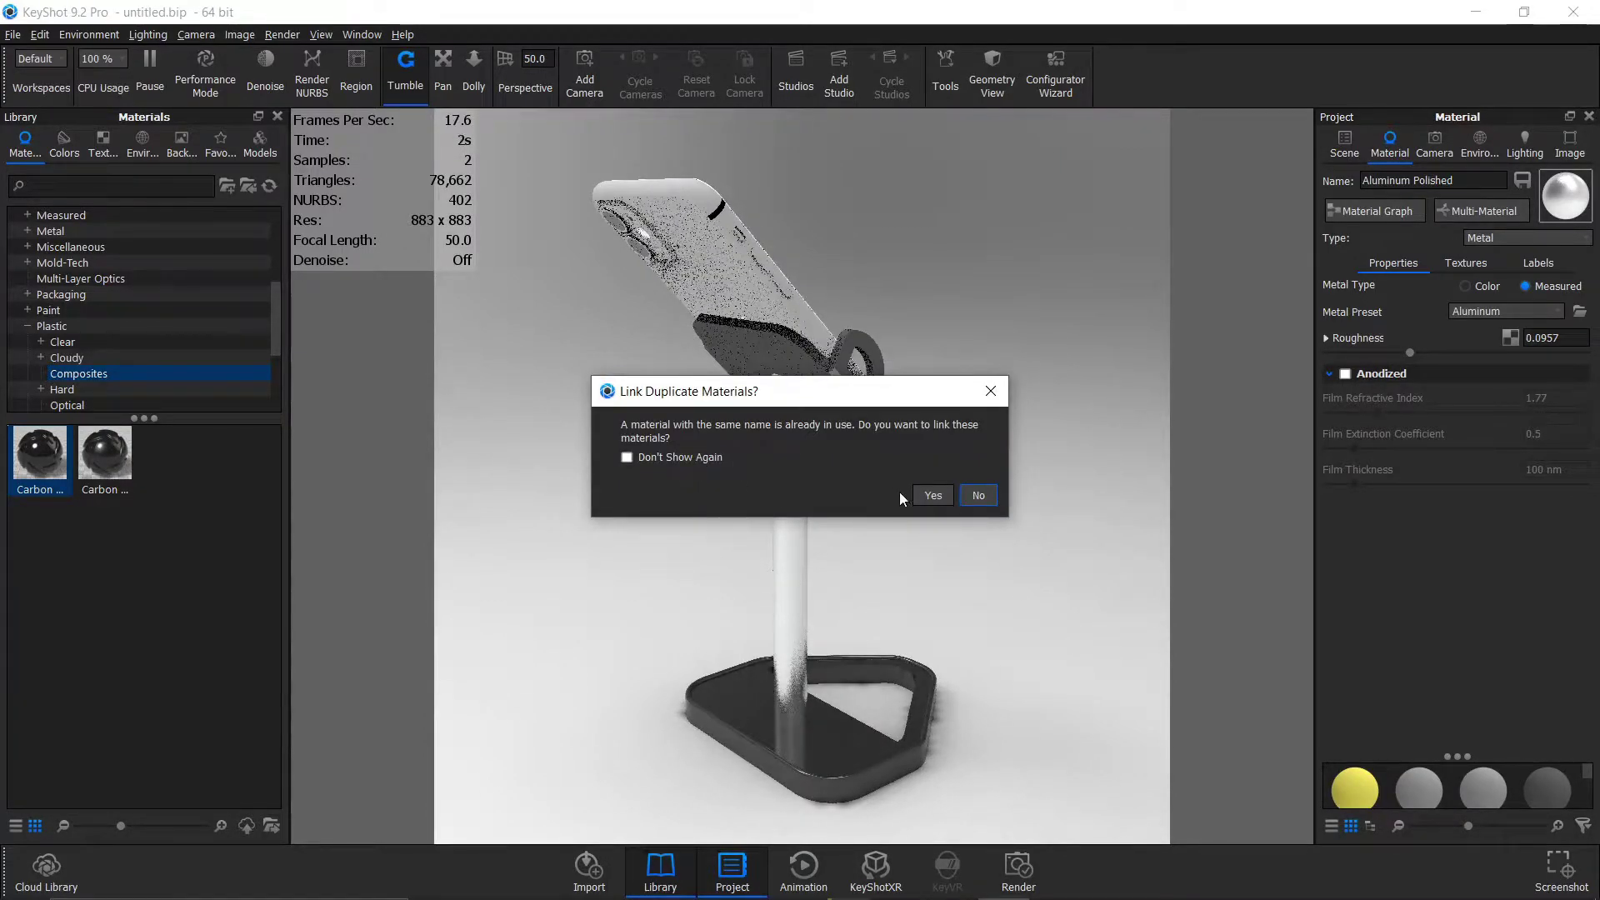
{"action": "left_click", "coordinate": [933, 496]}
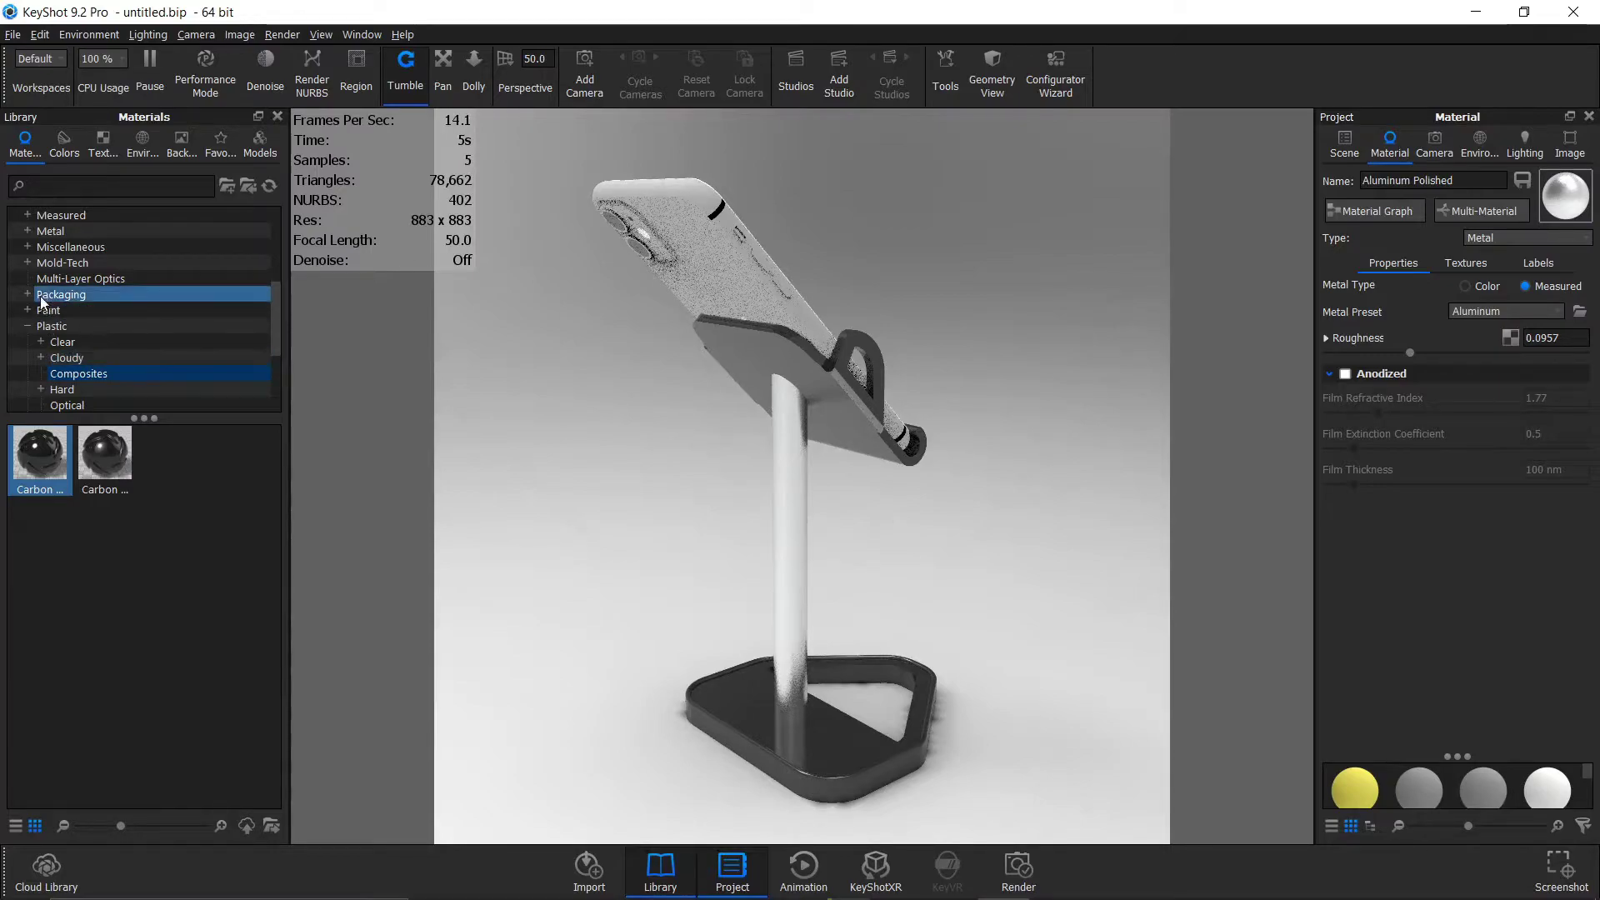
Step: Open the Metal > Anodized materials in the Library
{"action": "scroll", "coordinate": [39, 320], "scroll_direction": "up", "scroll_amount": 4}
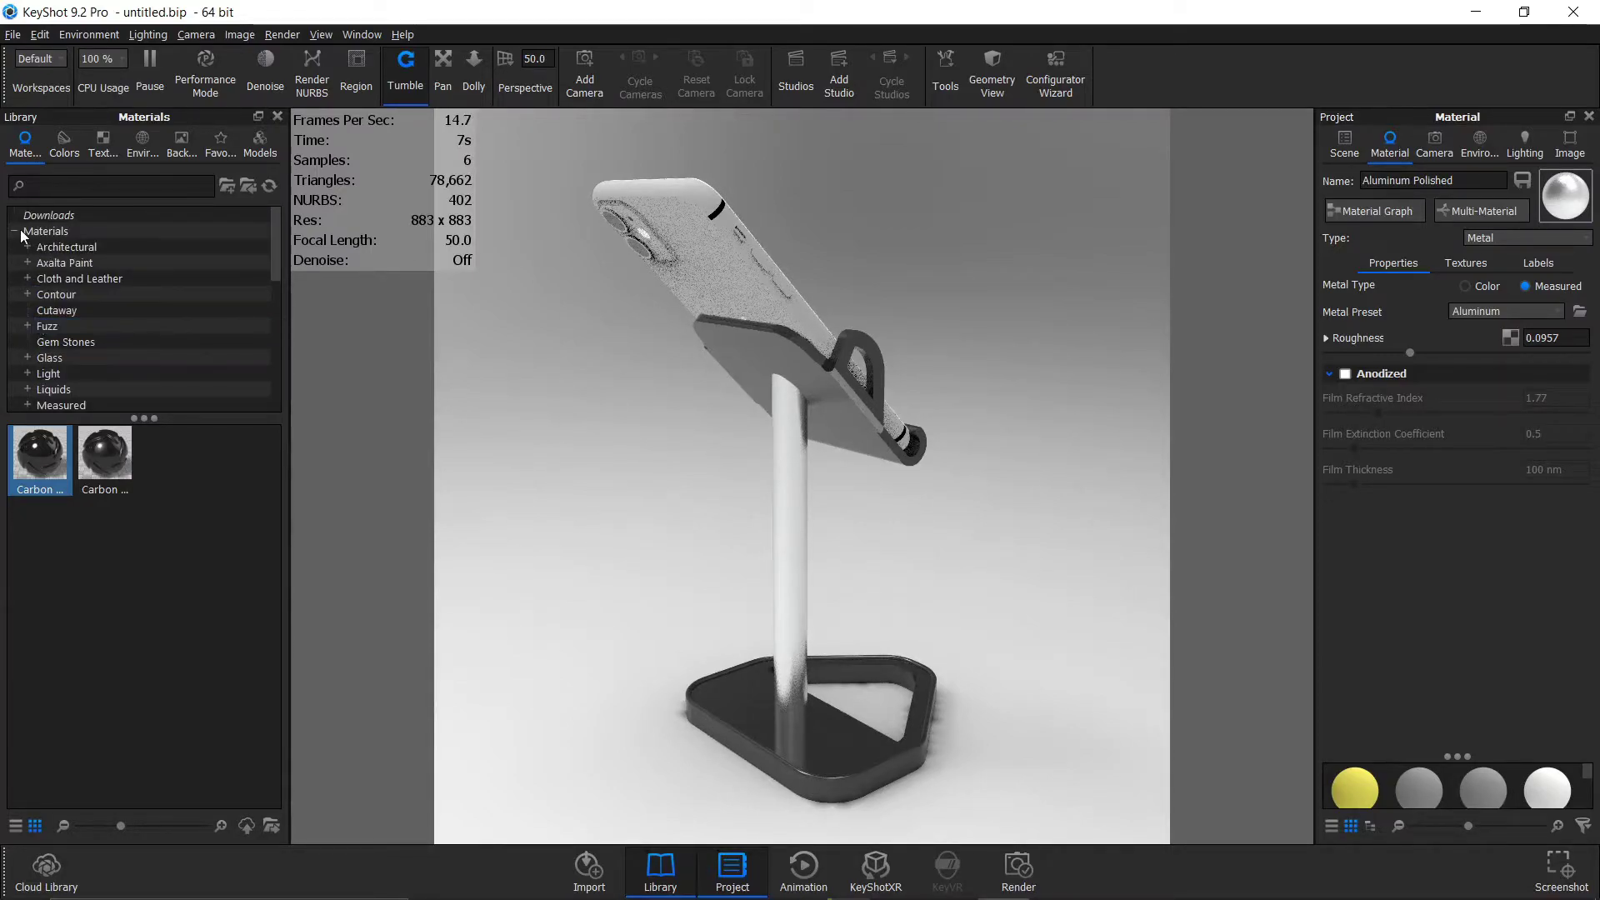
{"action": "scroll", "coordinate": [25, 300], "scroll_direction": "down", "scroll_amount": 1}
{"action": "scroll", "coordinate": [25, 322], "scroll_direction": "down", "scroll_amount": 1}
{"action": "left_click", "coordinate": [27, 325]}
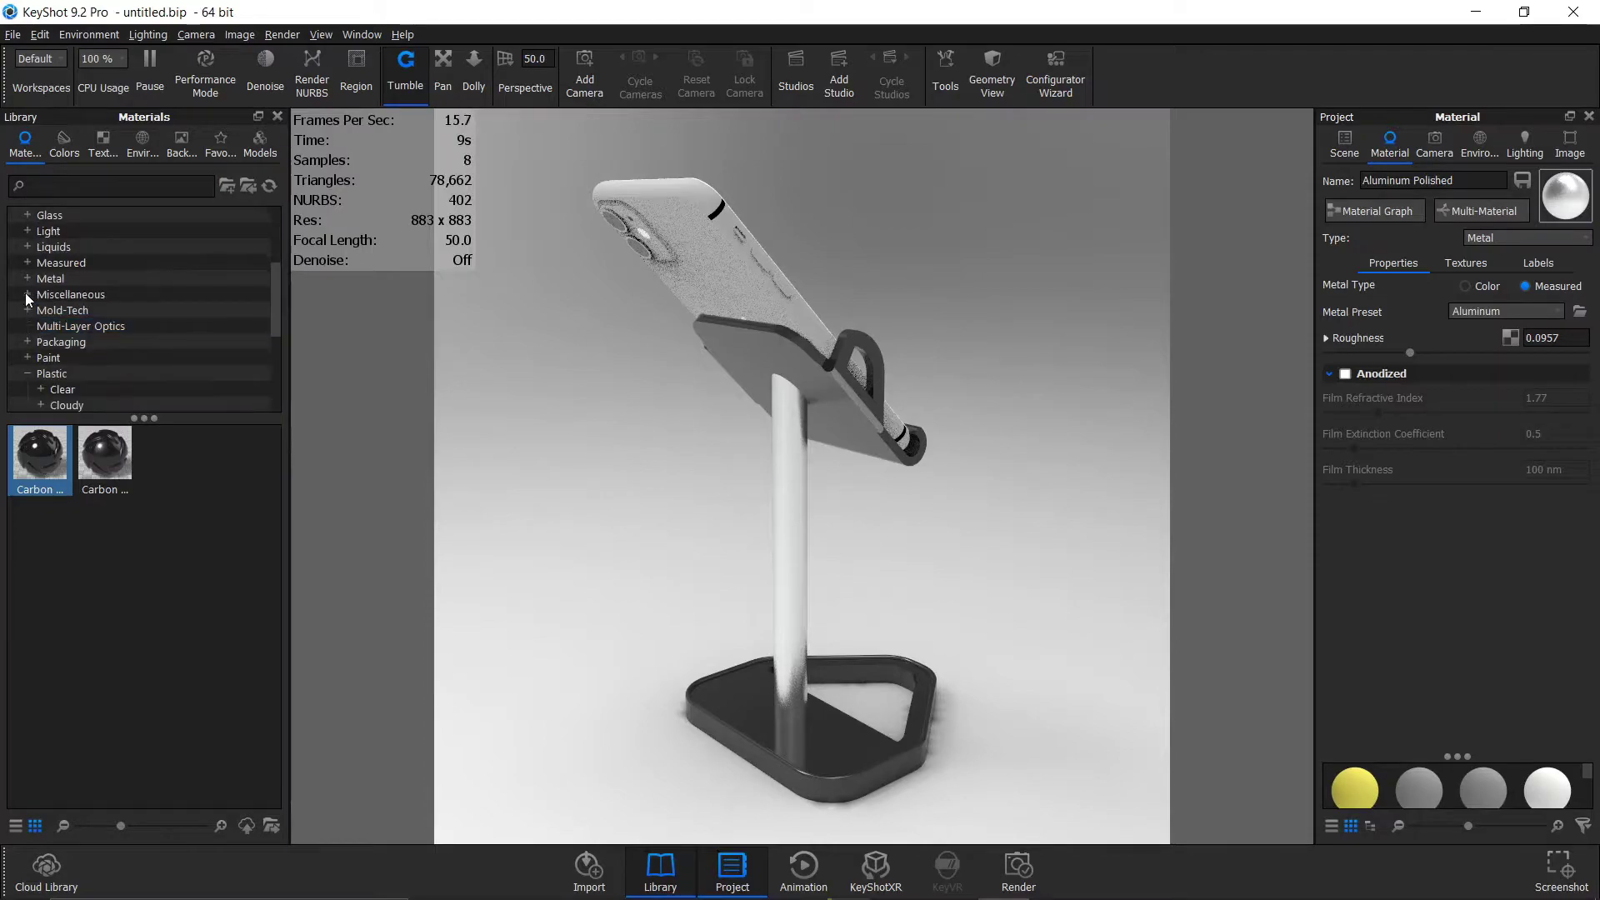
{"action": "left_click", "coordinate": [37, 278]}
{"action": "left_click", "coordinate": [73, 307]}
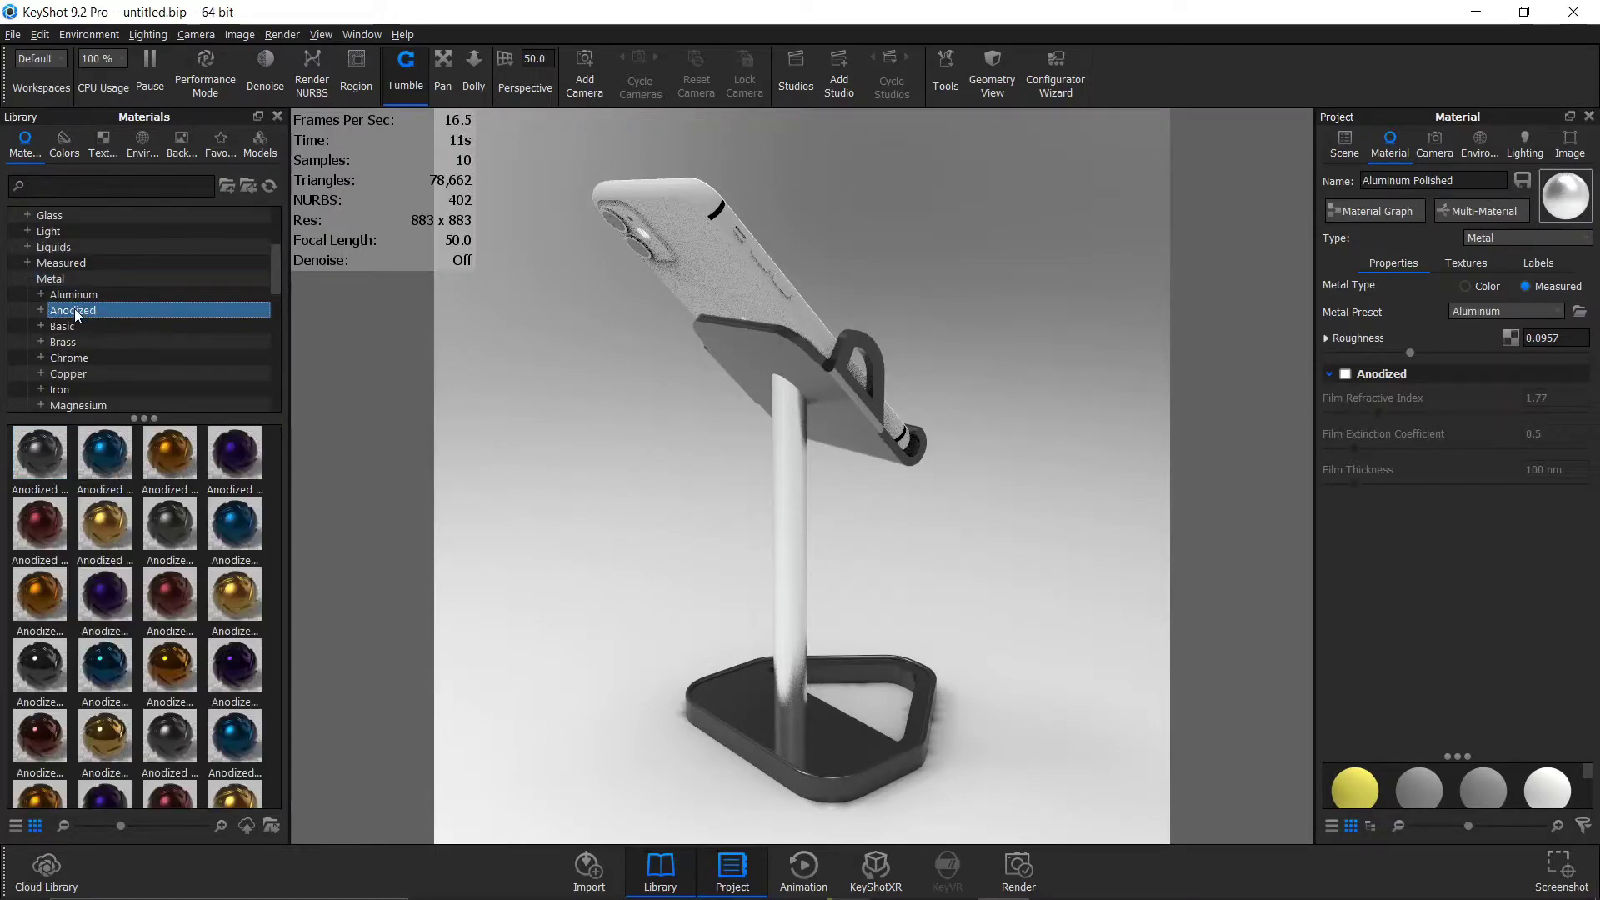
{"action": "left_click", "coordinate": [156, 548]}
Step: Apply Anodized Aluminum Brushed 90° Yellow to the phone body
{"action": "scroll", "coordinate": [136, 577], "scroll_direction": "down", "scroll_amount": 2}
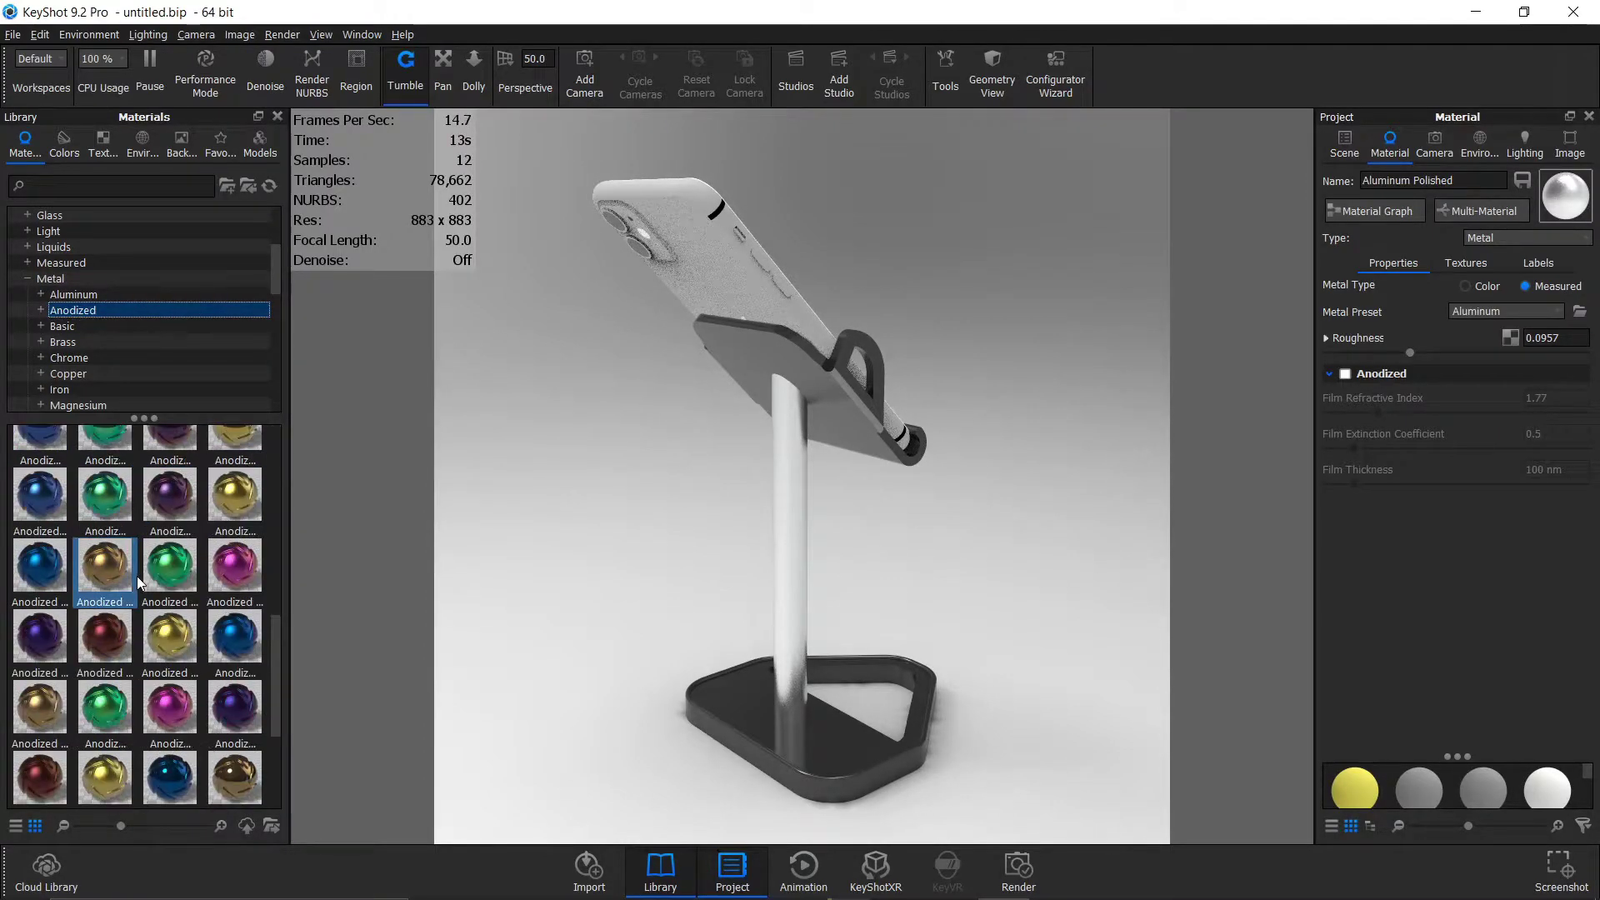
{"action": "left_click", "coordinate": [173, 575]}
{"action": "scroll", "coordinate": [173, 575], "scroll_direction": "down", "scroll_amount": 2}
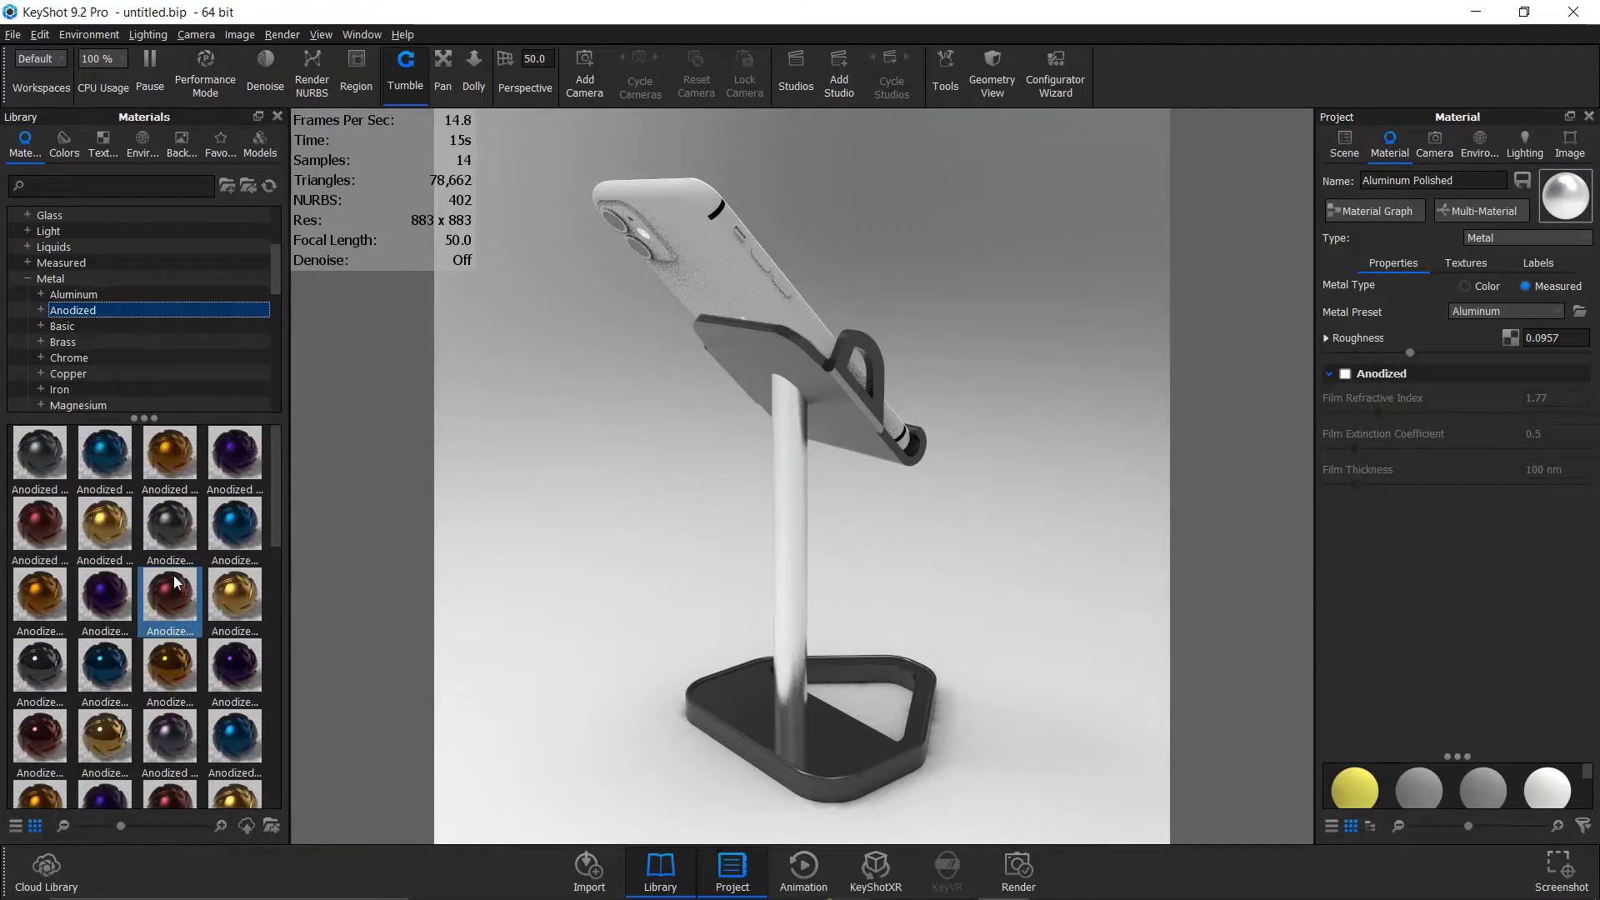
{"action": "scroll", "coordinate": [143, 550], "scroll_direction": "down", "scroll_amount": 2}
{"action": "scroll", "coordinate": [116, 540], "scroll_direction": "up", "scroll_amount": 5}
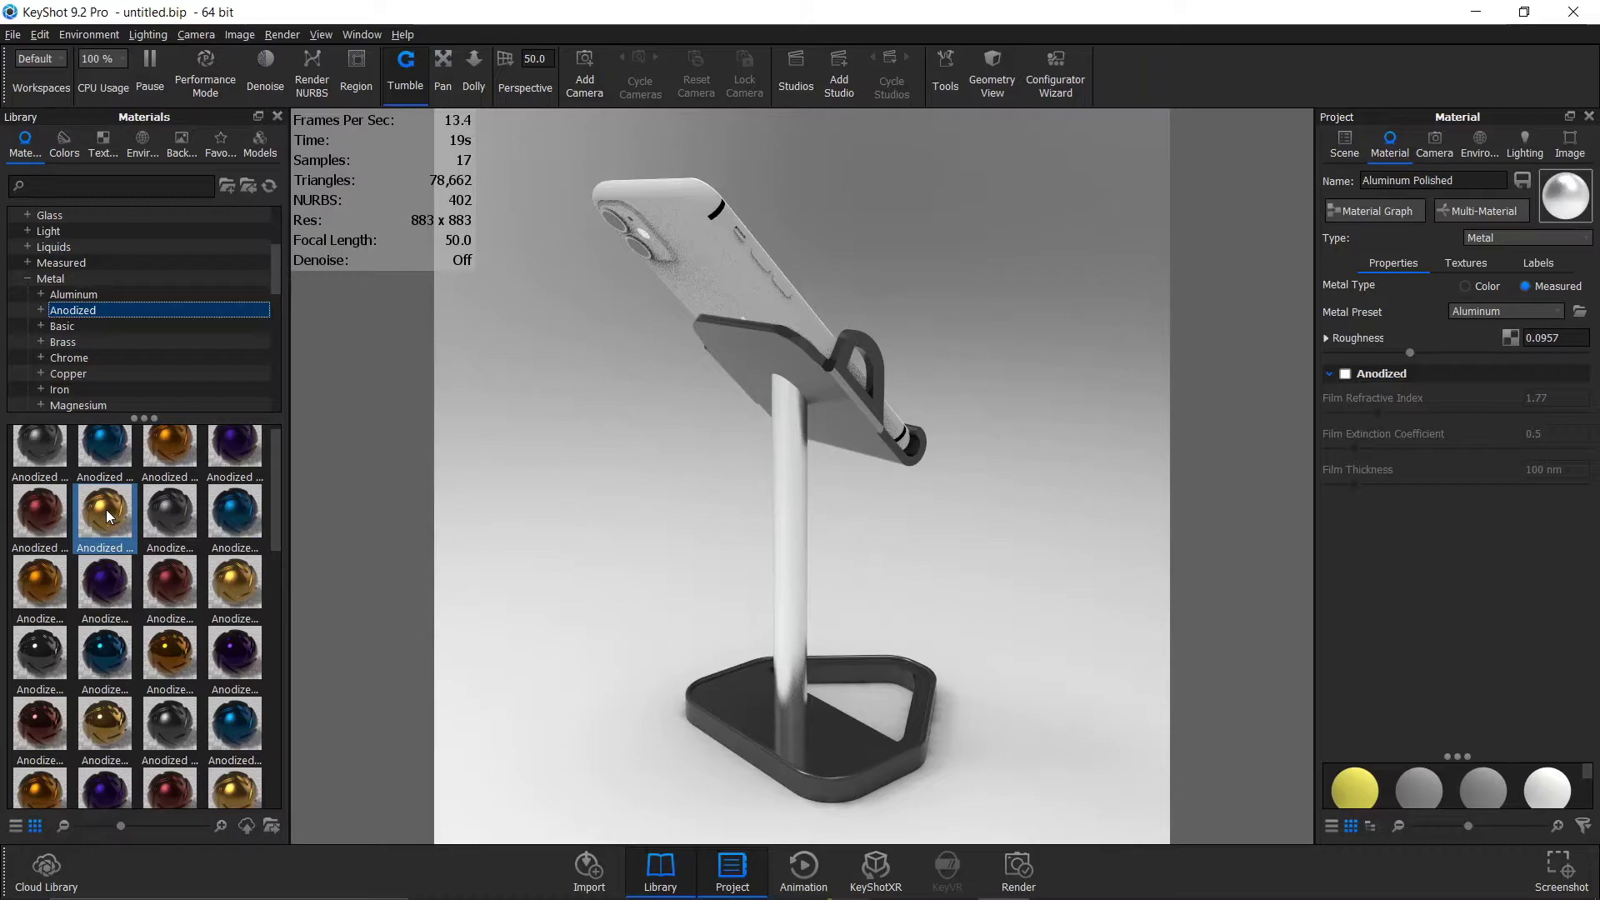
{"action": "mouse_move", "coordinate": [105, 509]}
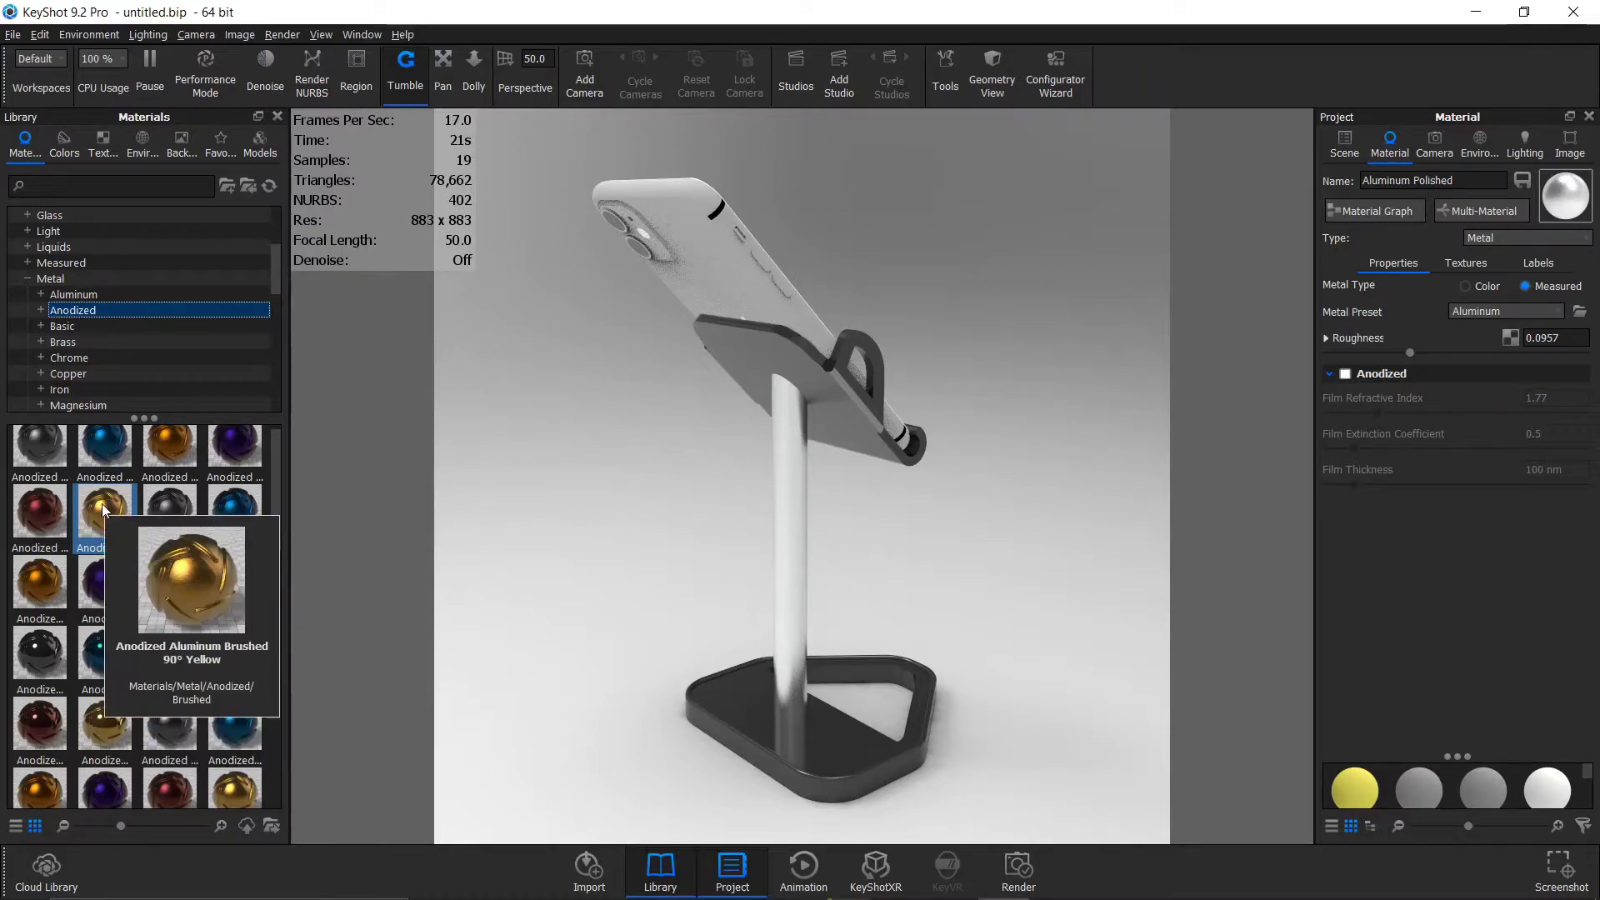
{"action": "left_click_drag", "start_coordinate": [100, 508], "coordinate": [631, 190]}
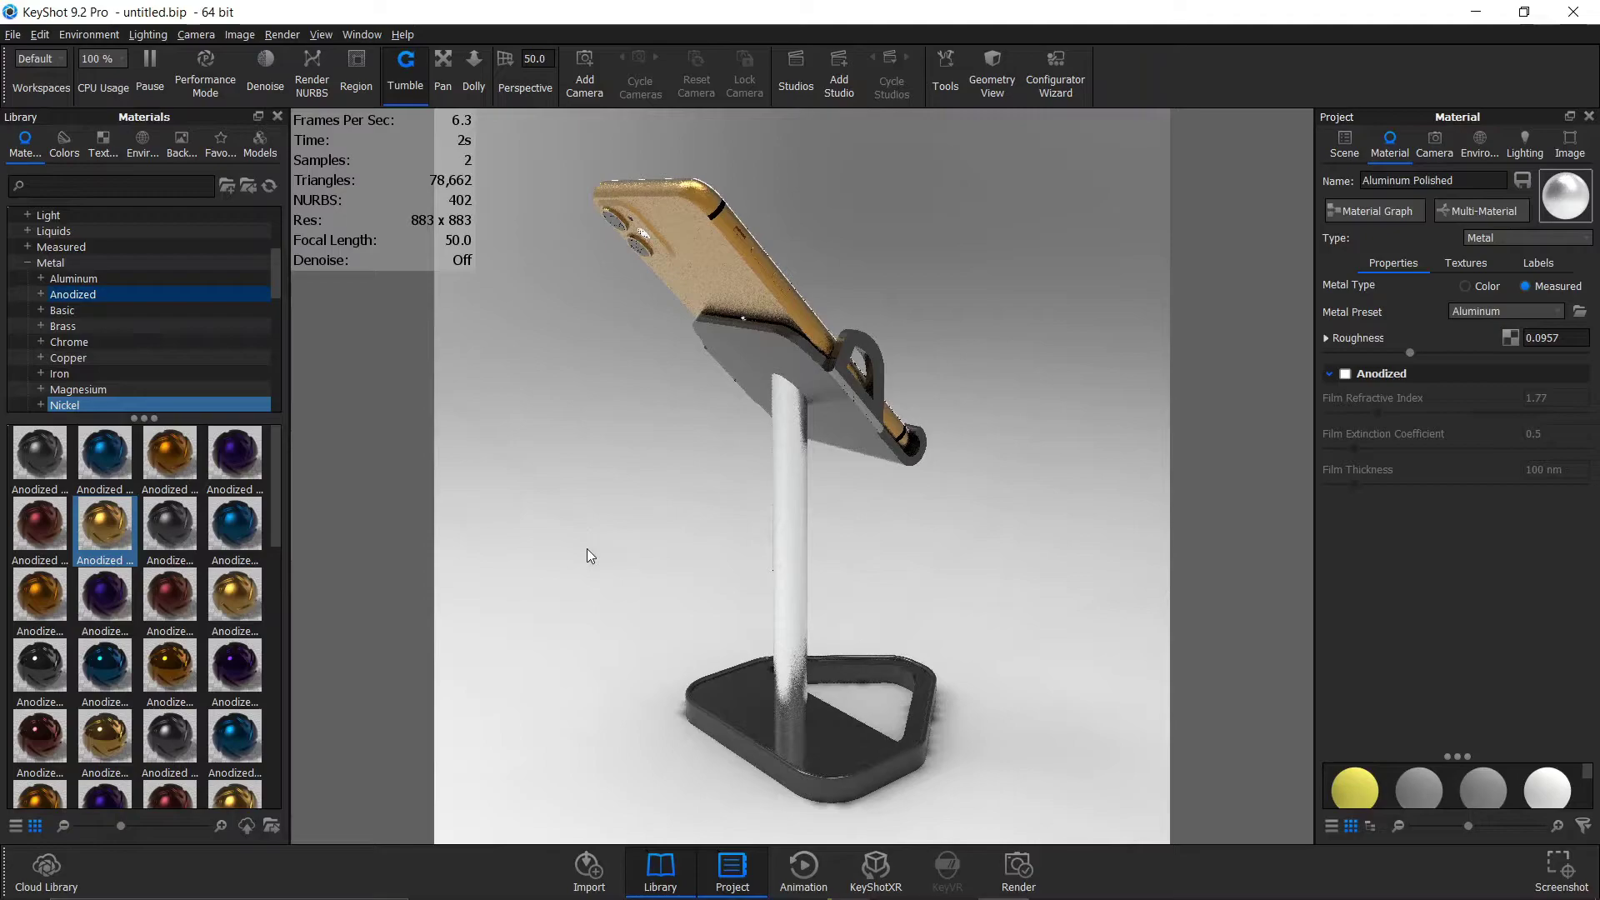
Step: Orbit and zoom close to the gold phone, then bring up its part context menu
{"action": "mouse_move", "coordinate": [812, 543]}
{"action": "left_mouse_down"}
{"action": "mouse_move", "coordinate": [716, 534]}
{"action": "mouse_move", "coordinate": [923, 563]}
{"action": "mouse_move", "coordinate": [913, 339]}
{"action": "mouse_move", "coordinate": [818, 206]}
{"action": "left_mouse_up"}
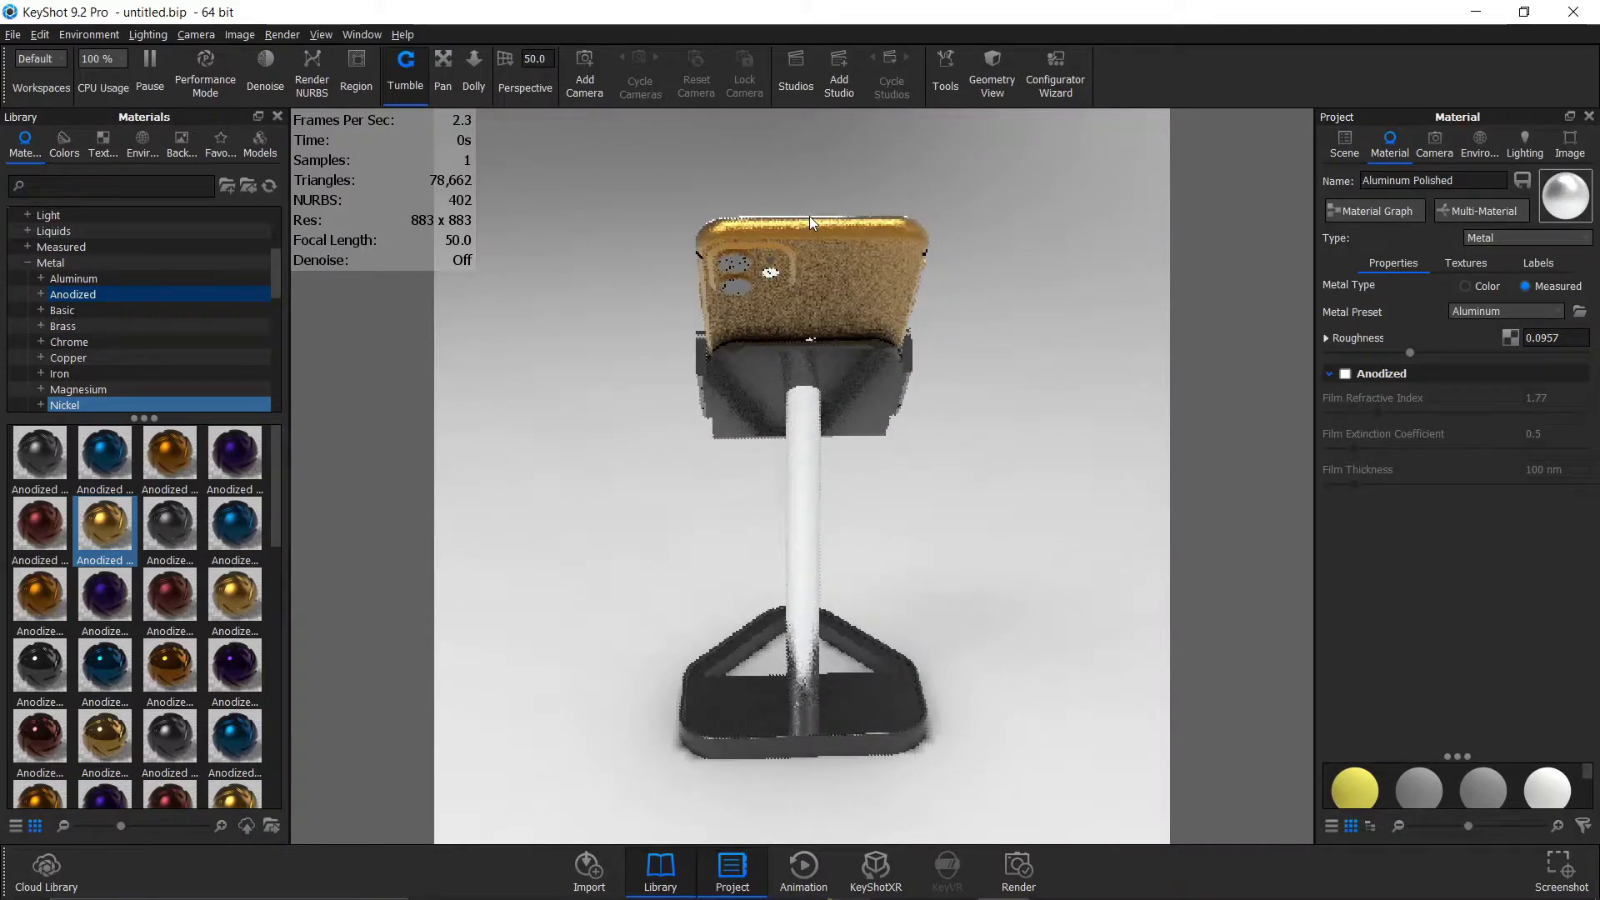
{"action": "scroll", "coordinate": [808, 216], "scroll_direction": "up", "scroll_amount": 3}
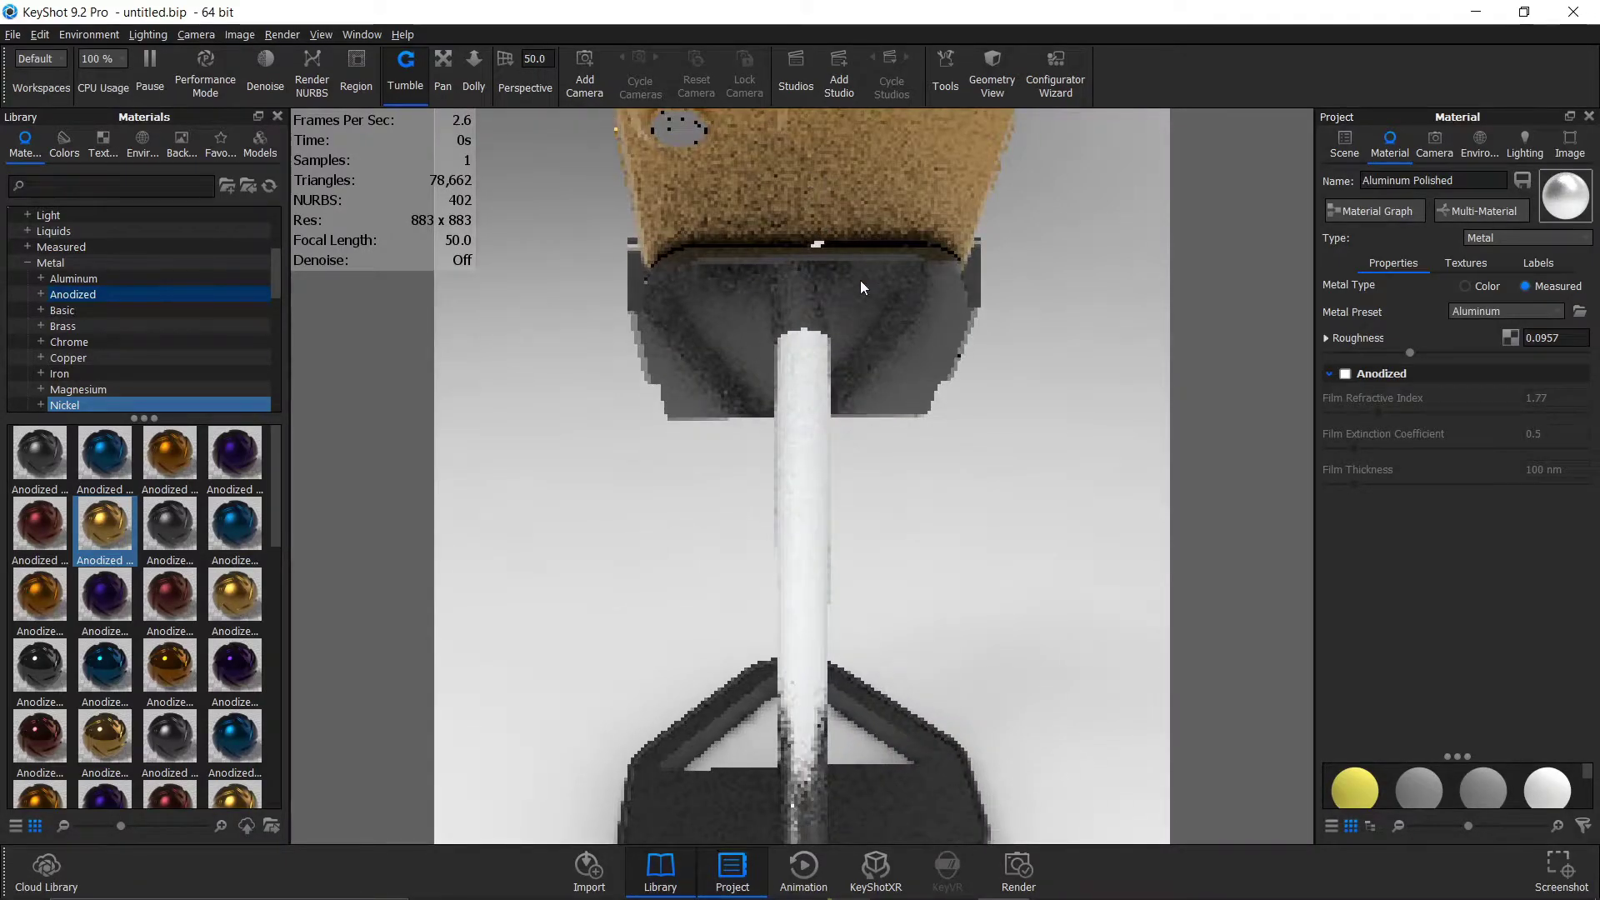
{"action": "mouse_move", "coordinate": [860, 280]}
{"action": "left_mouse_down"}
{"action": "mouse_move", "coordinate": [848, 434]}
{"action": "mouse_move", "coordinate": [808, 547]}
{"action": "mouse_move", "coordinate": [772, 300]}
{"action": "mouse_move", "coordinate": [793, 640]}
{"action": "left_mouse_up"}
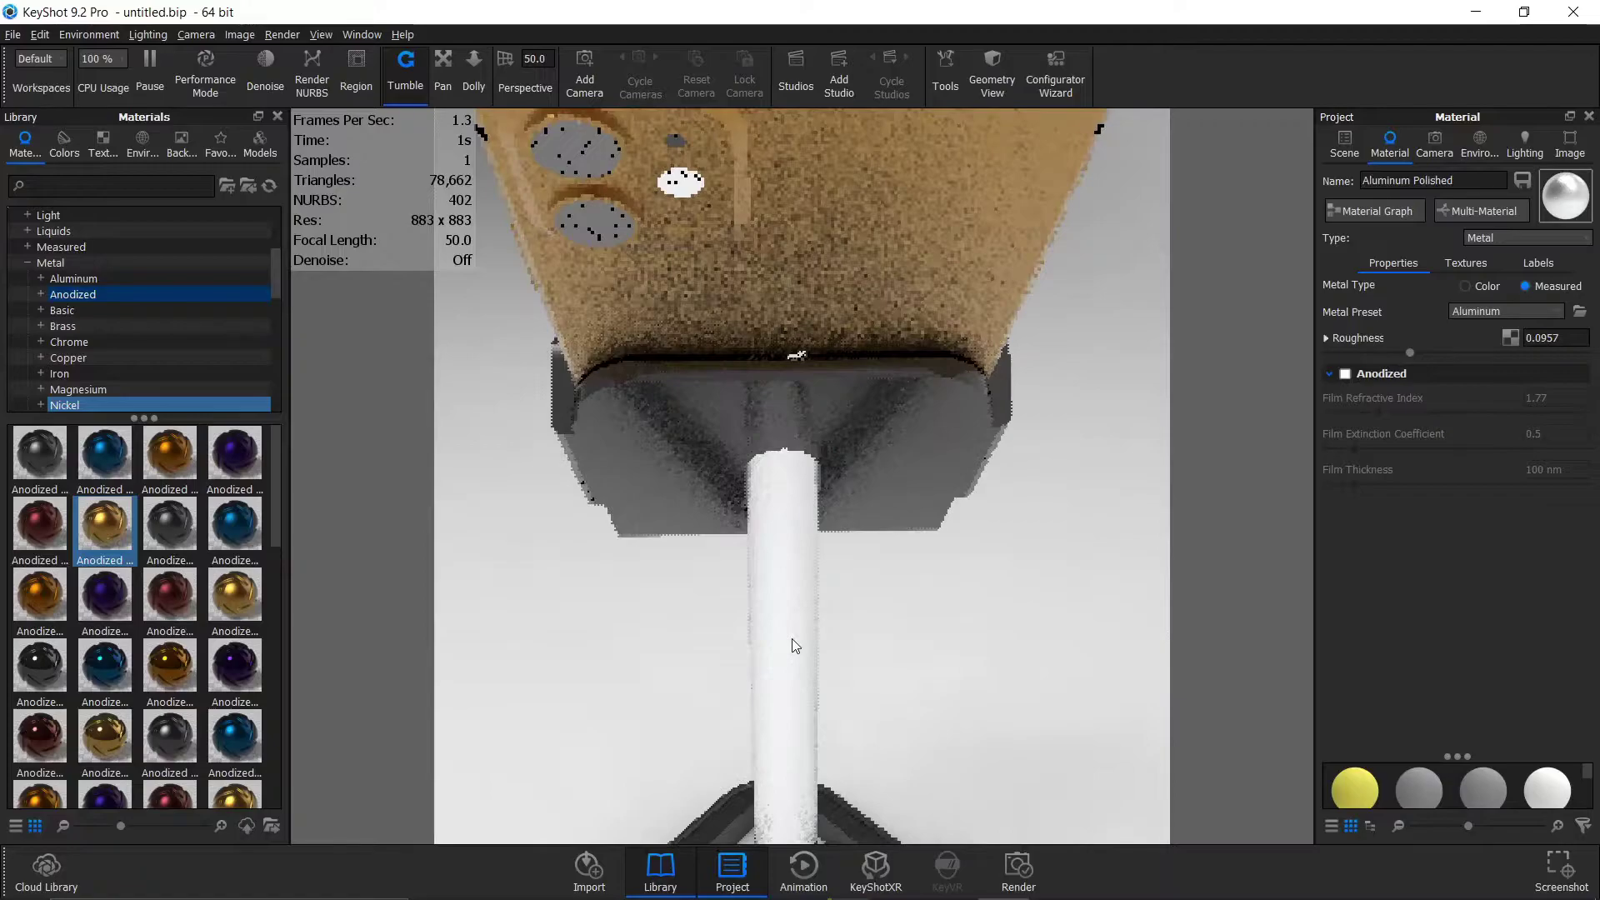
{"action": "mouse_move", "coordinate": [730, 290]}
{"action": "left_mouse_down"}
{"action": "mouse_move", "coordinate": [775, 567]}
{"action": "mouse_move", "coordinate": [878, 408]}
{"action": "left_mouse_up"}
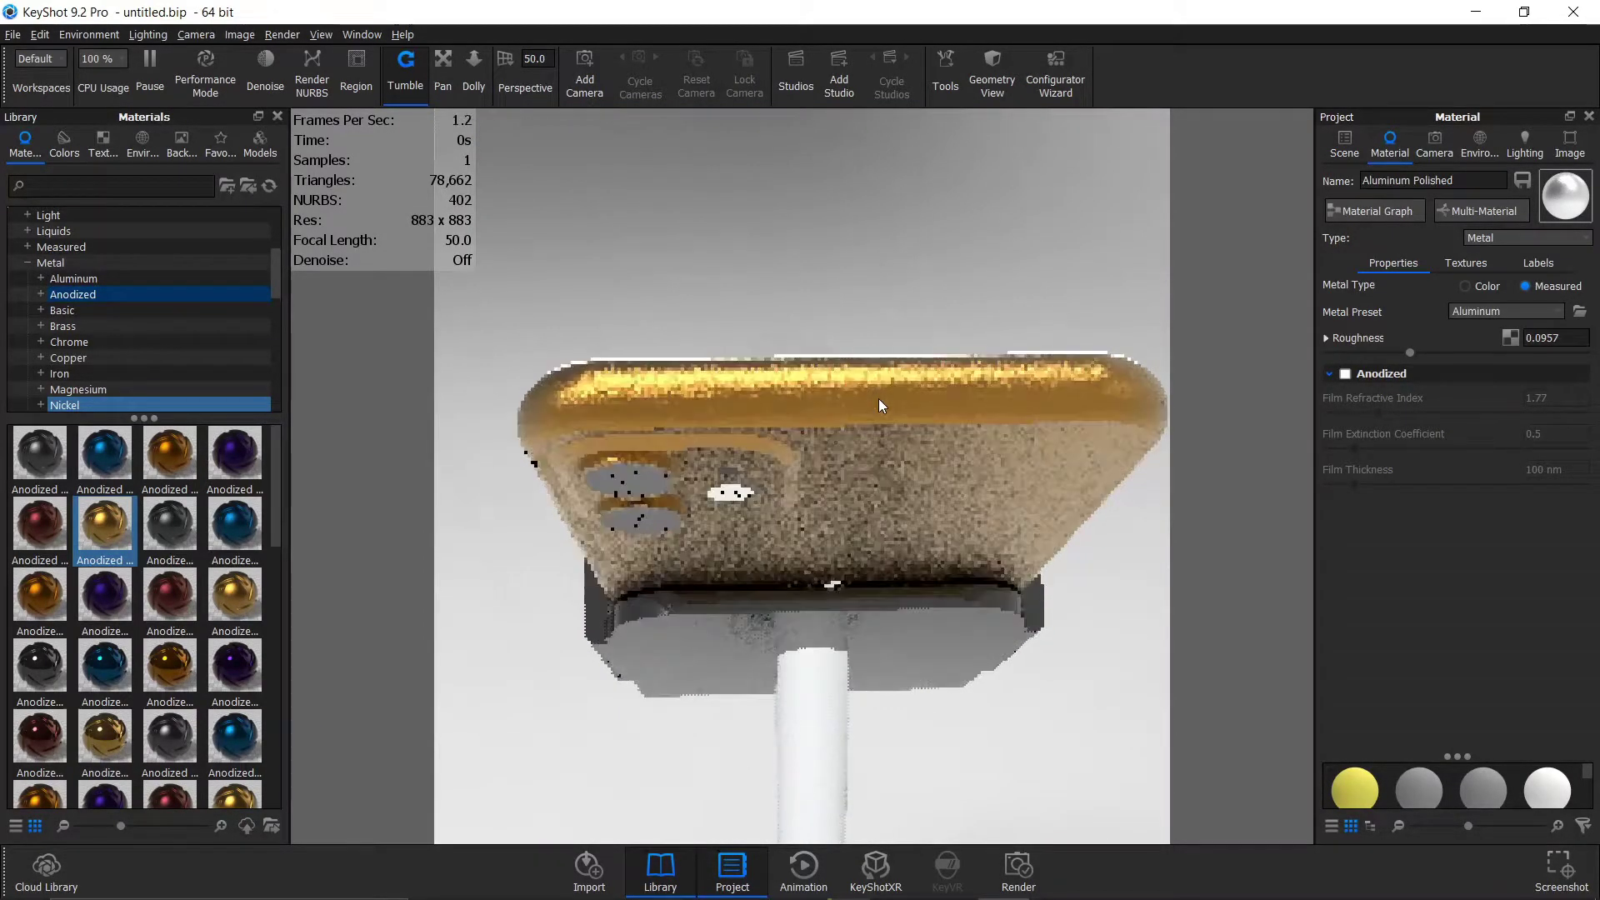
{"action": "right_click", "coordinate": [878, 405]}
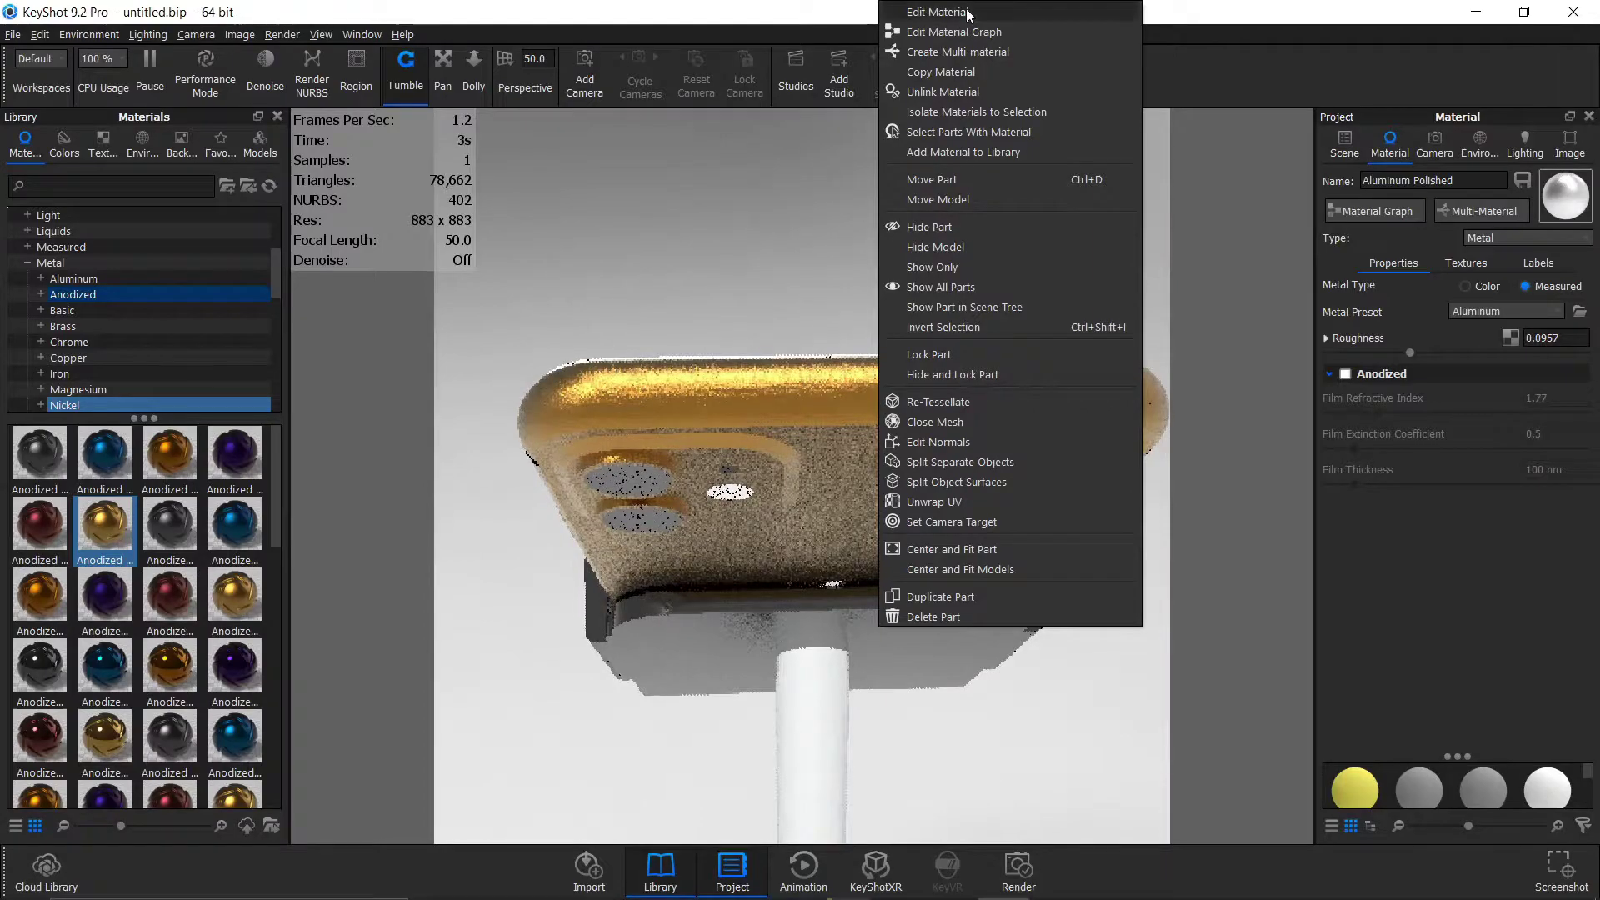
Step: Load the phone's Aluminum Brushed 90° Yellow material into the editor and view the phone's back
{"action": "left_click", "coordinate": [1272, 105]}
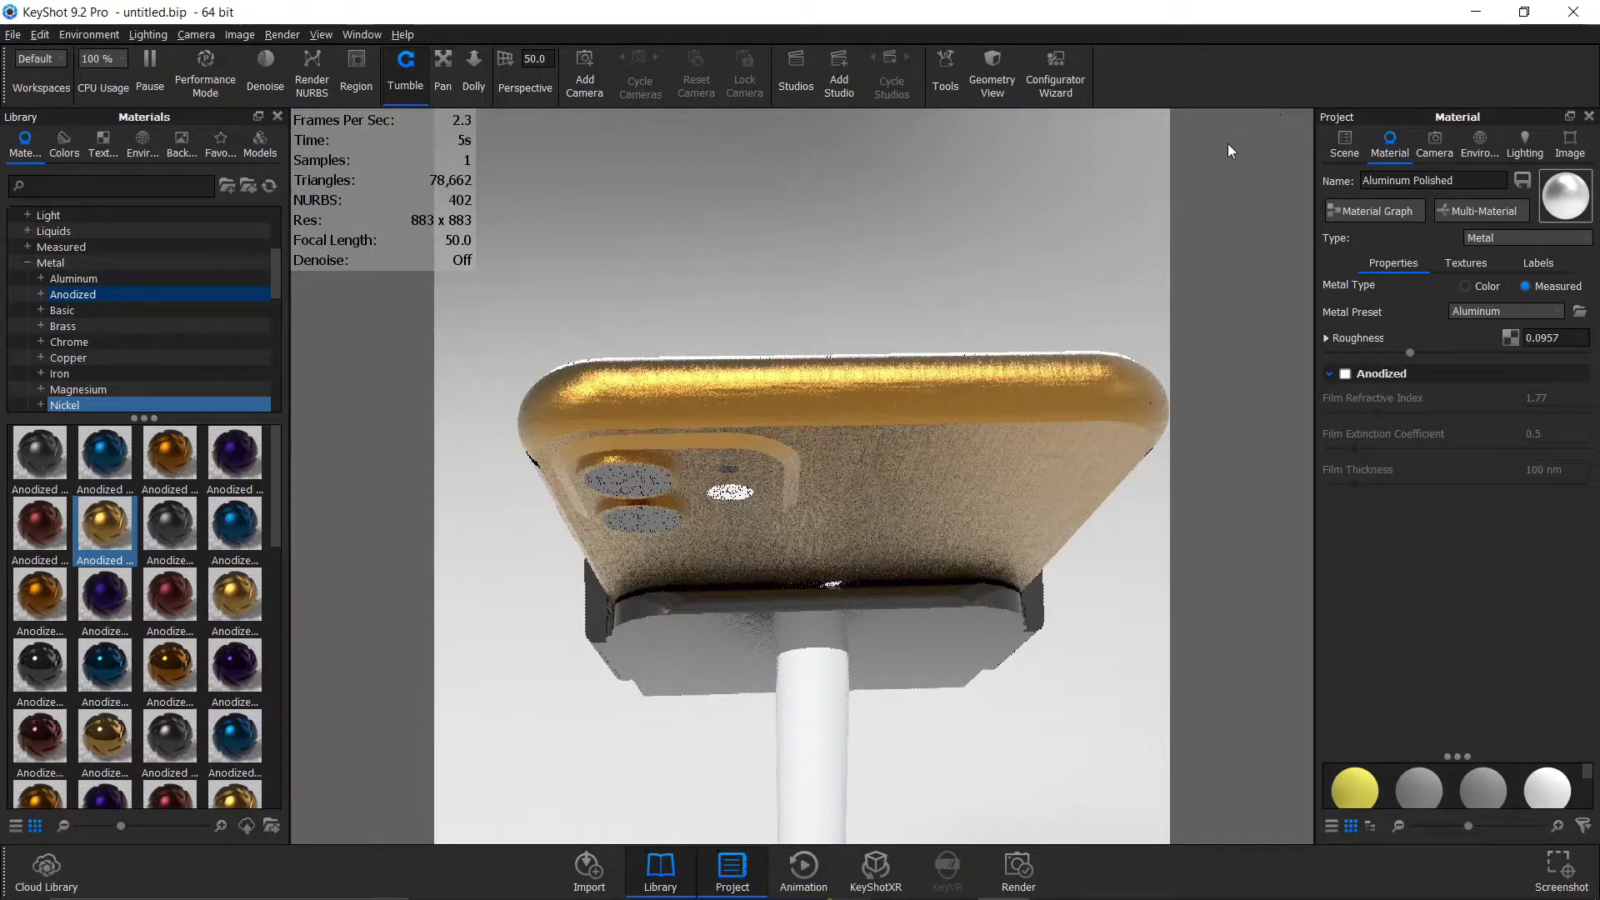
{"action": "double_click", "coordinate": [815, 337]}
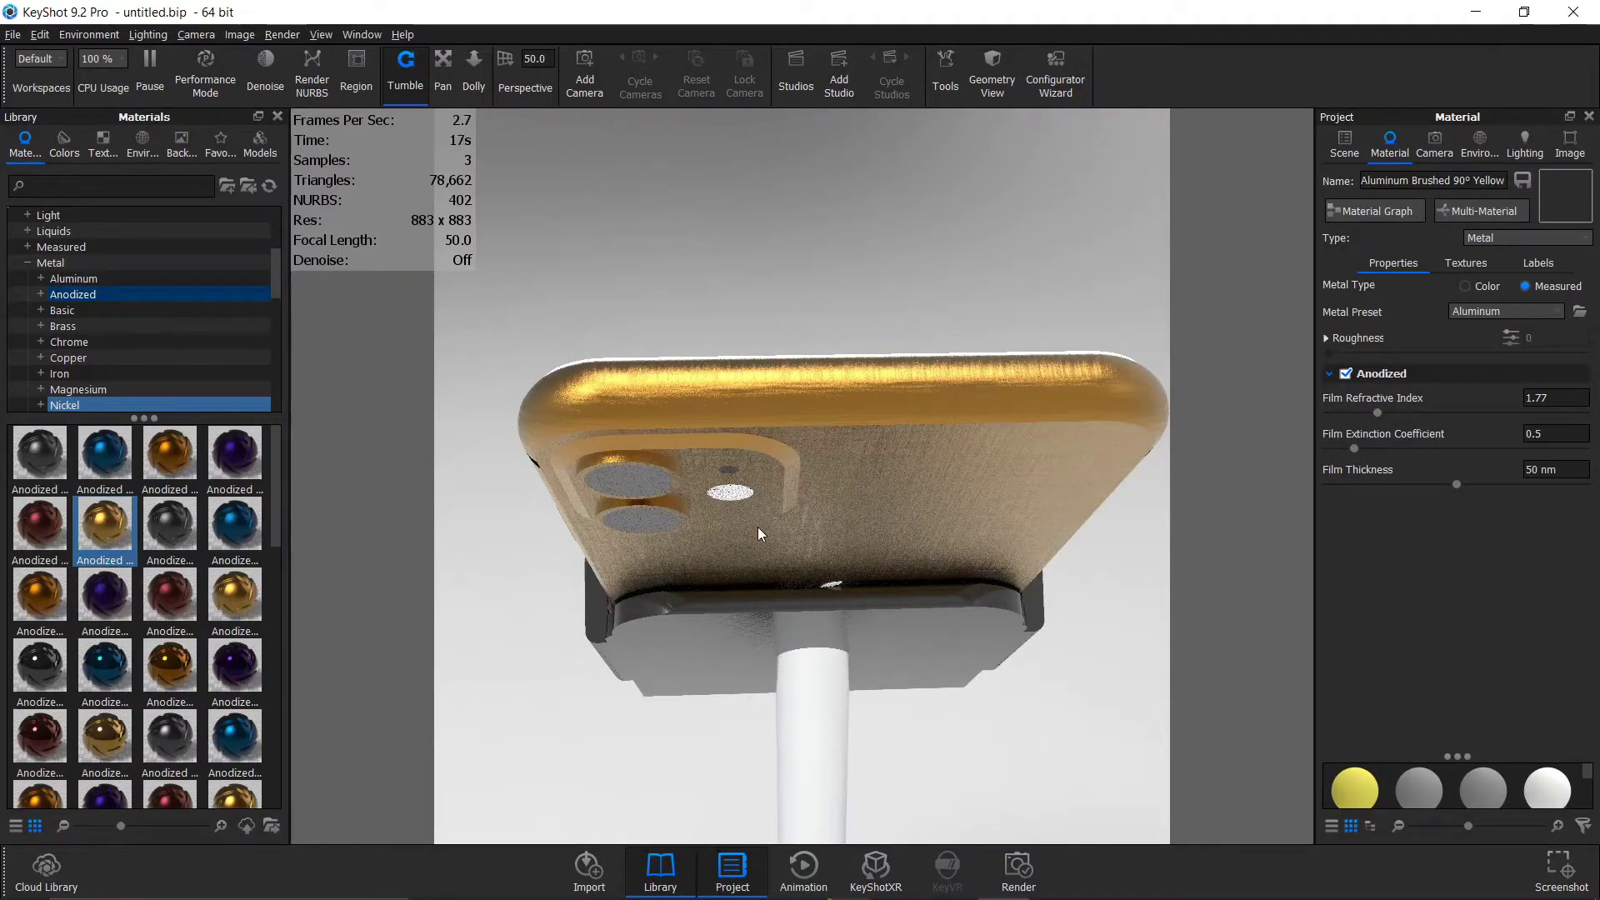
{"action": "left_click_drag", "start_coordinate": [748, 457], "coordinate": [748, 410]}
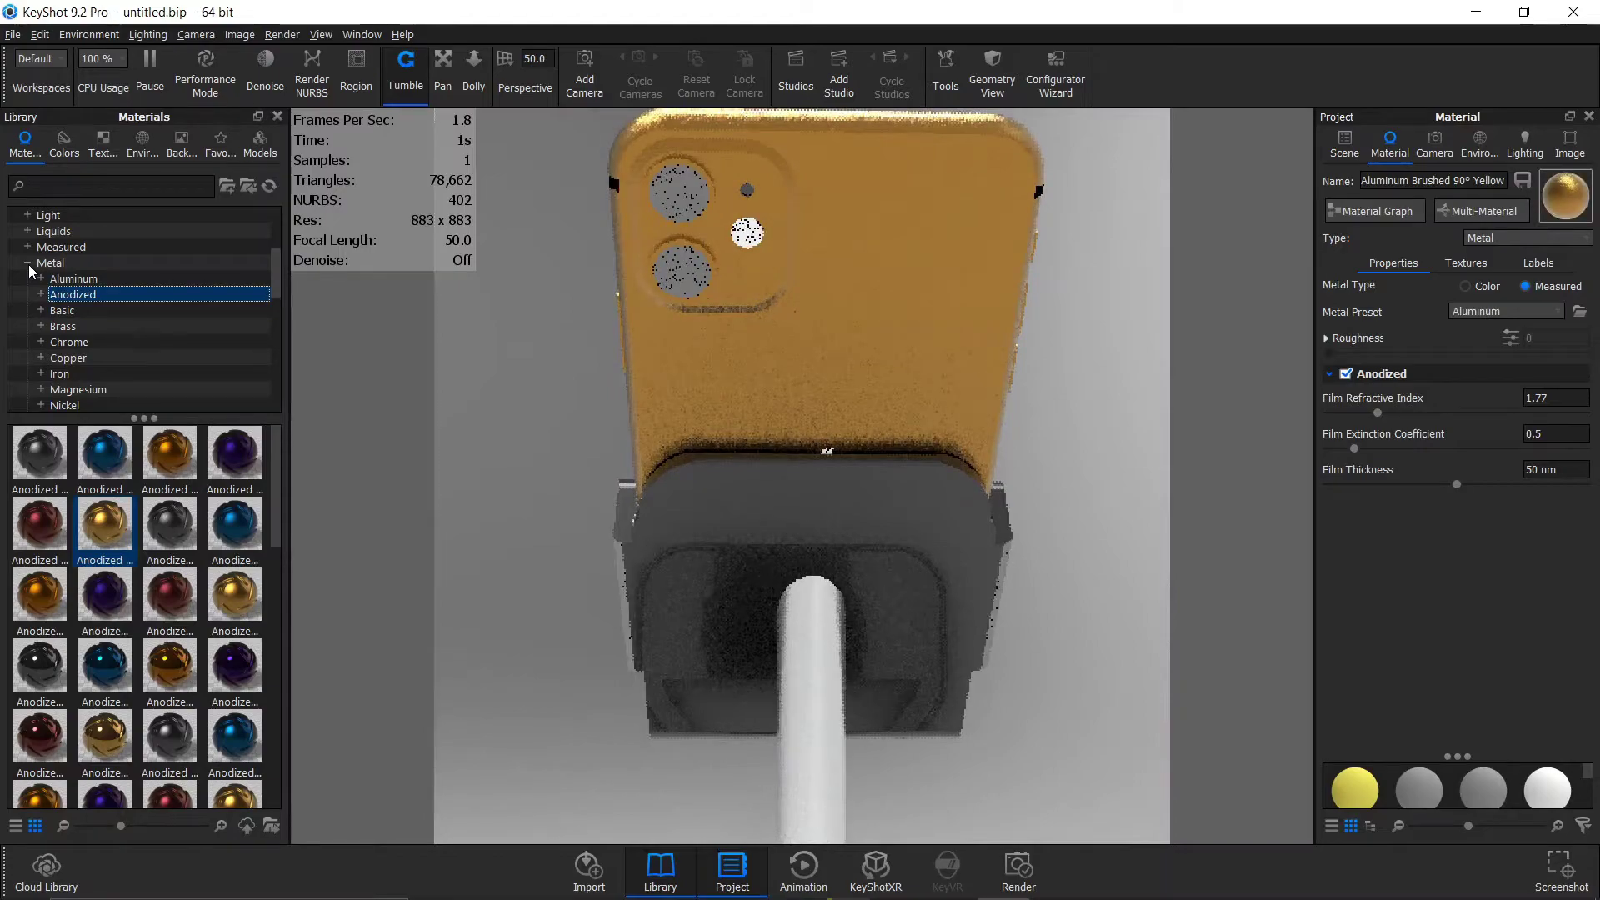
Step: Give the phone's camera lenses a solid glass material from the Glass library
{"action": "left_click", "coordinate": [26, 263]}
{"action": "left_click", "coordinate": [34, 376]}
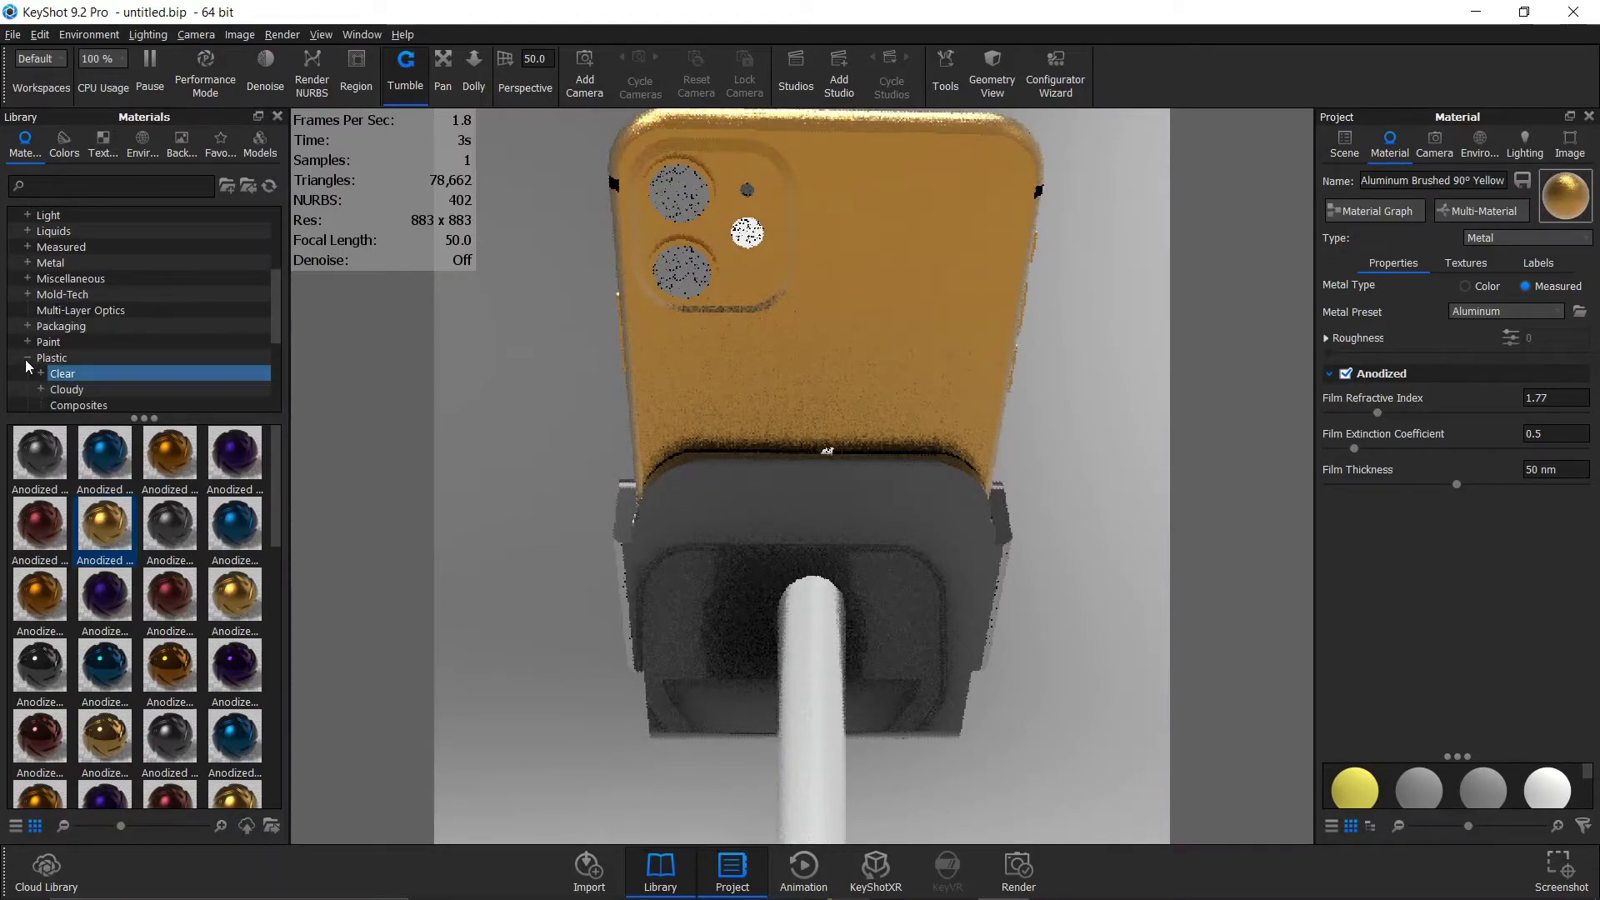
{"action": "left_click", "coordinate": [26, 358]}
{"action": "scroll", "coordinate": [40, 275], "scroll_direction": "up", "scroll_amount": 2}
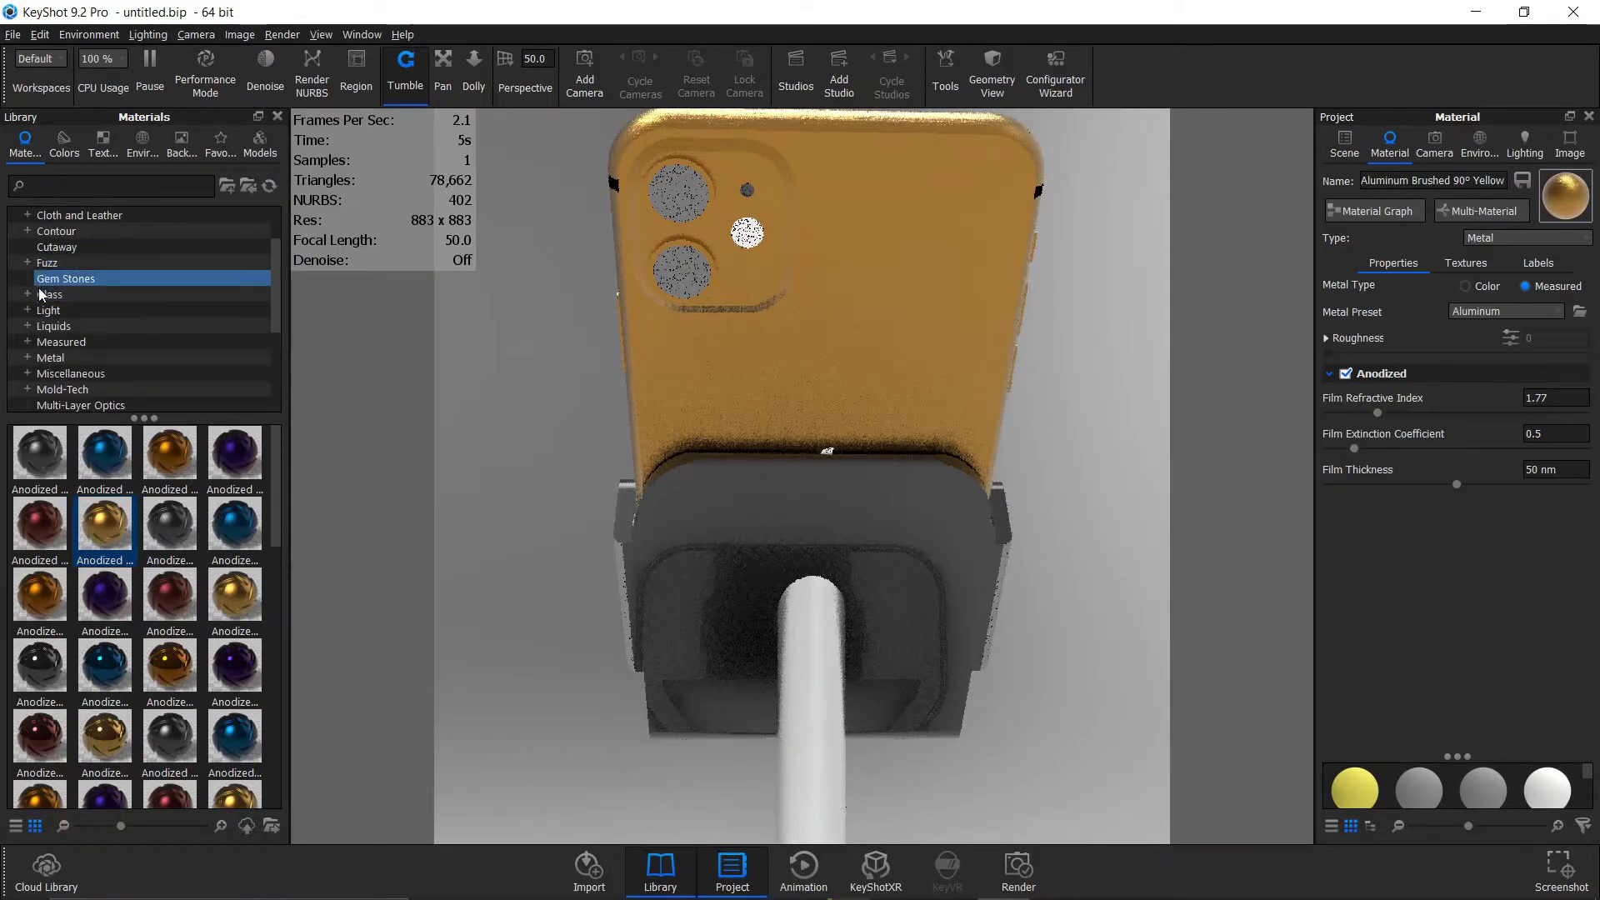
{"action": "left_click", "coordinate": [27, 295]}
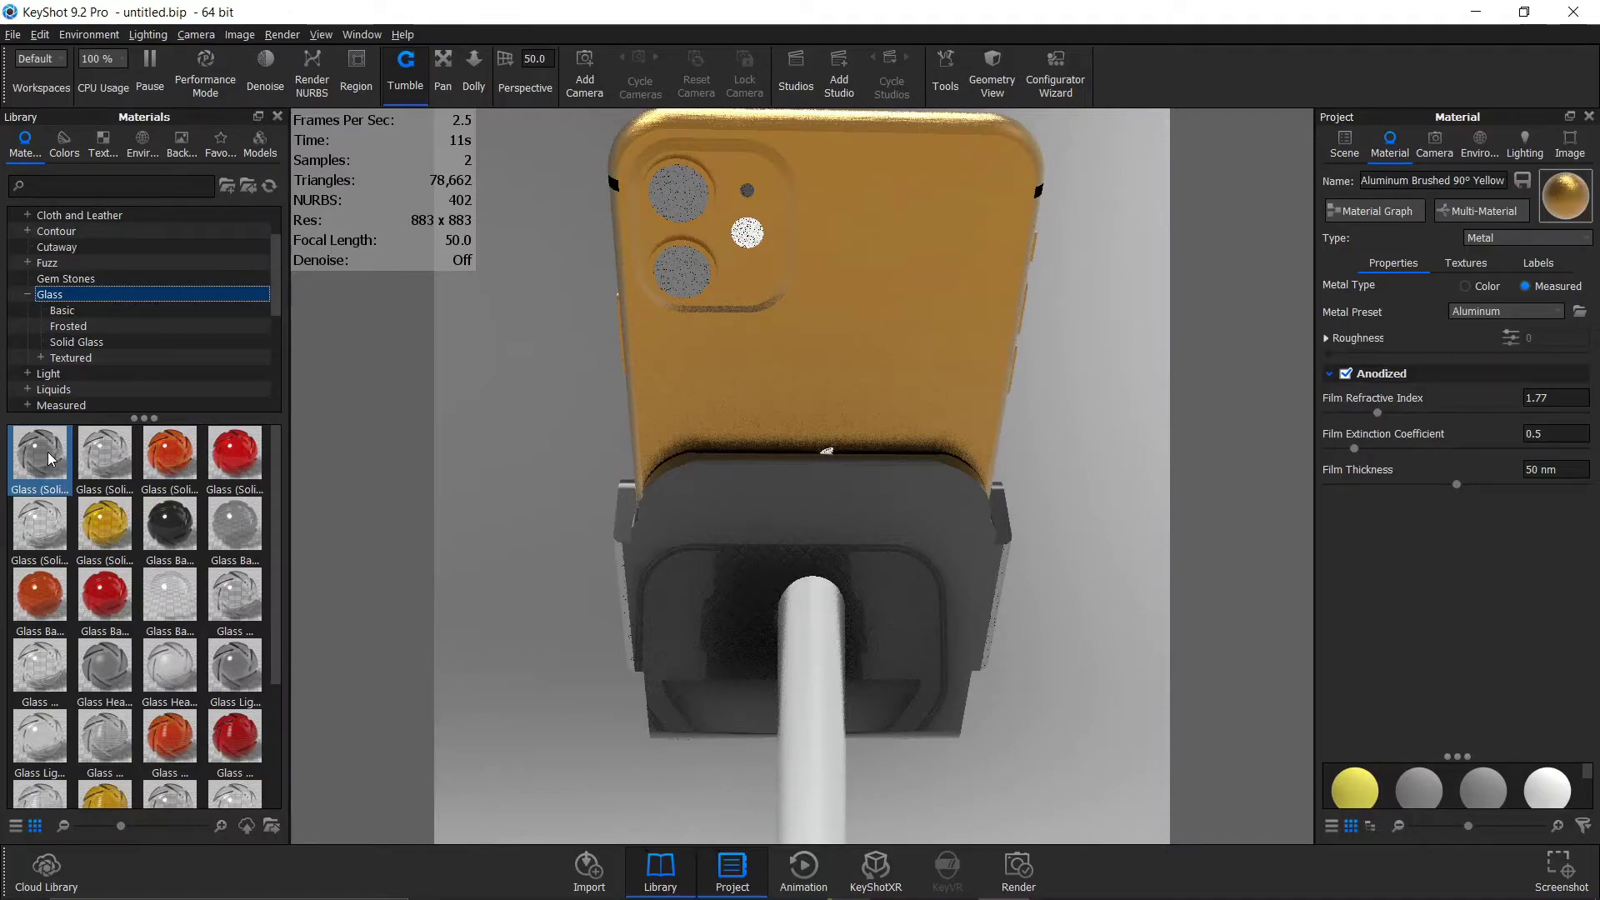
{"action": "left_click_drag", "start_coordinate": [47, 452], "coordinate": [682, 203]}
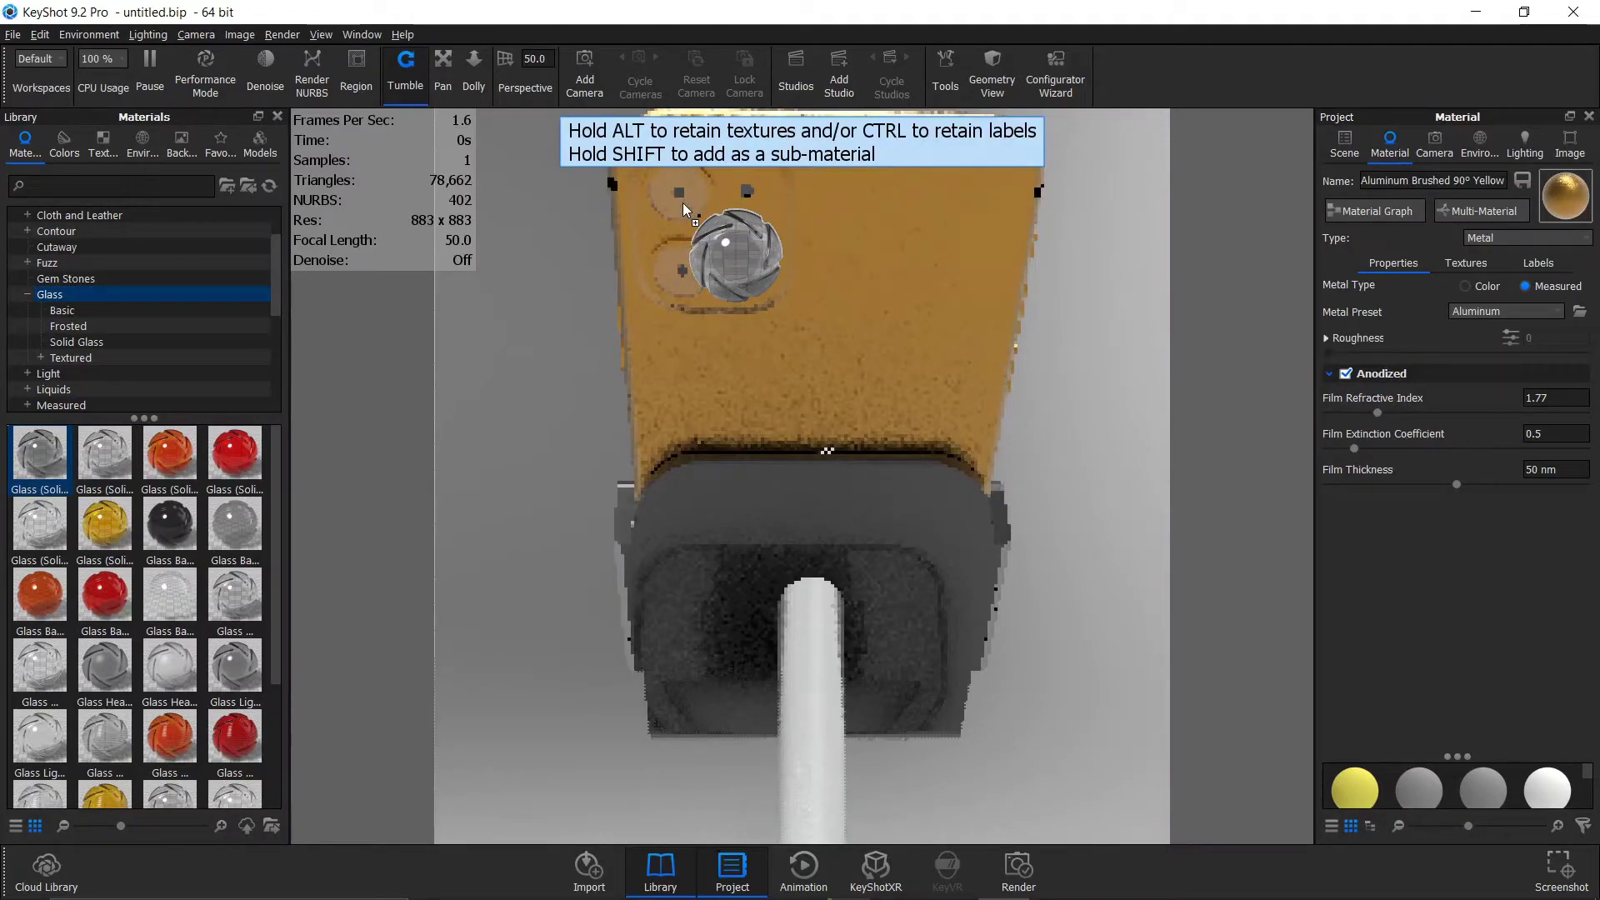
{"action": "left_click_drag", "start_coordinate": [683, 202], "coordinate": [682, 202]}
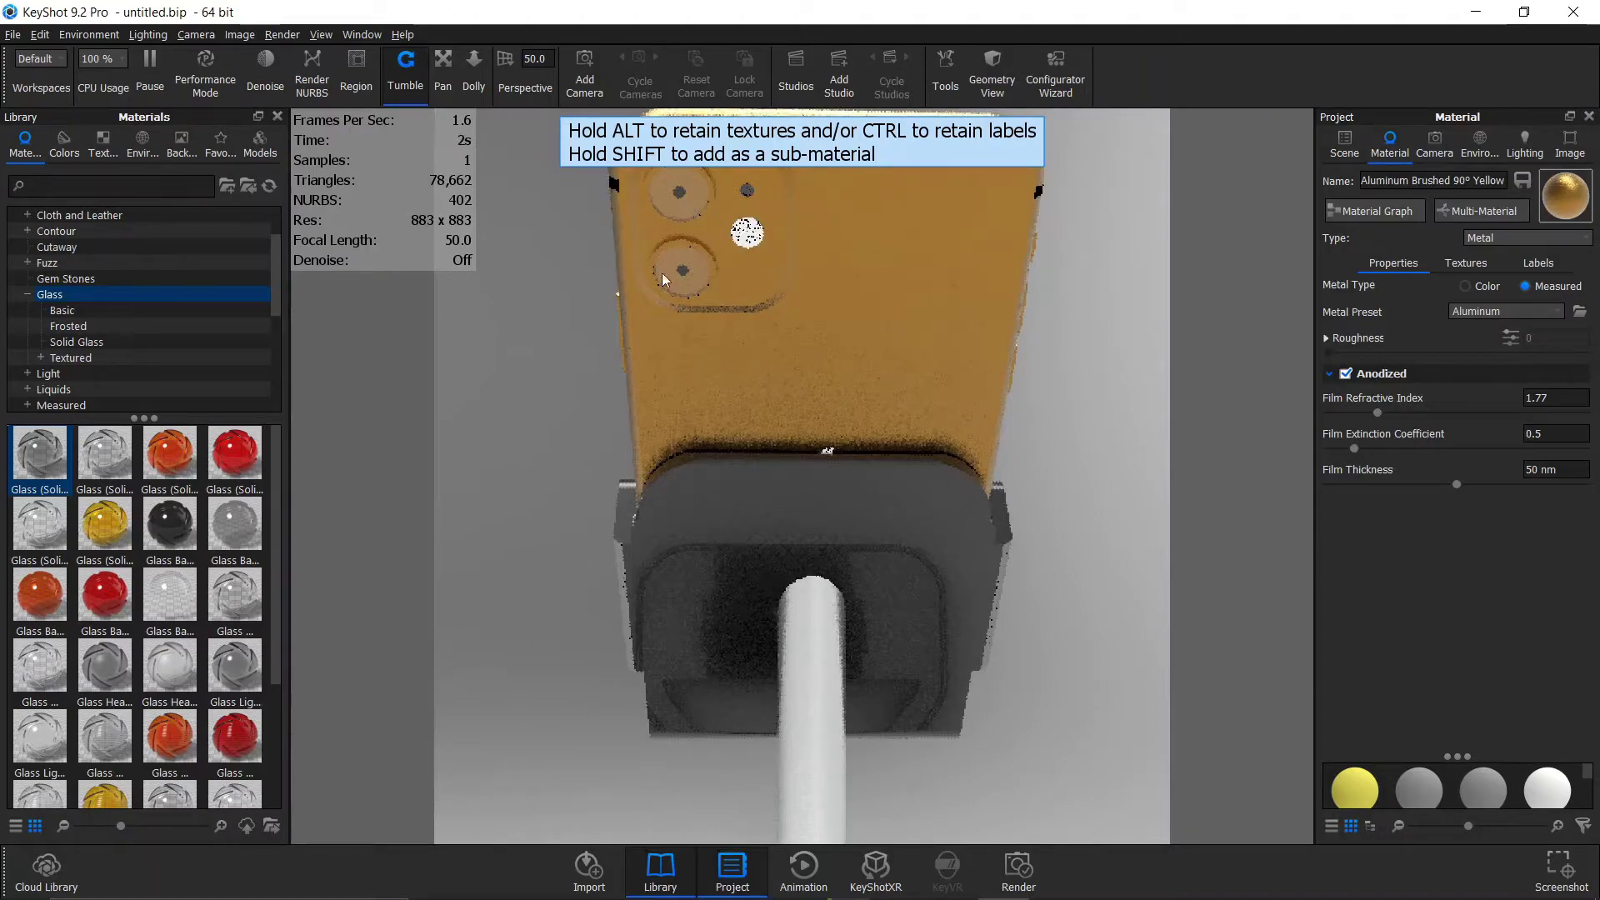
Step: Make the camera flash glow with Light > Emissive White, then zoom out
{"action": "left_click", "coordinate": [28, 294]}
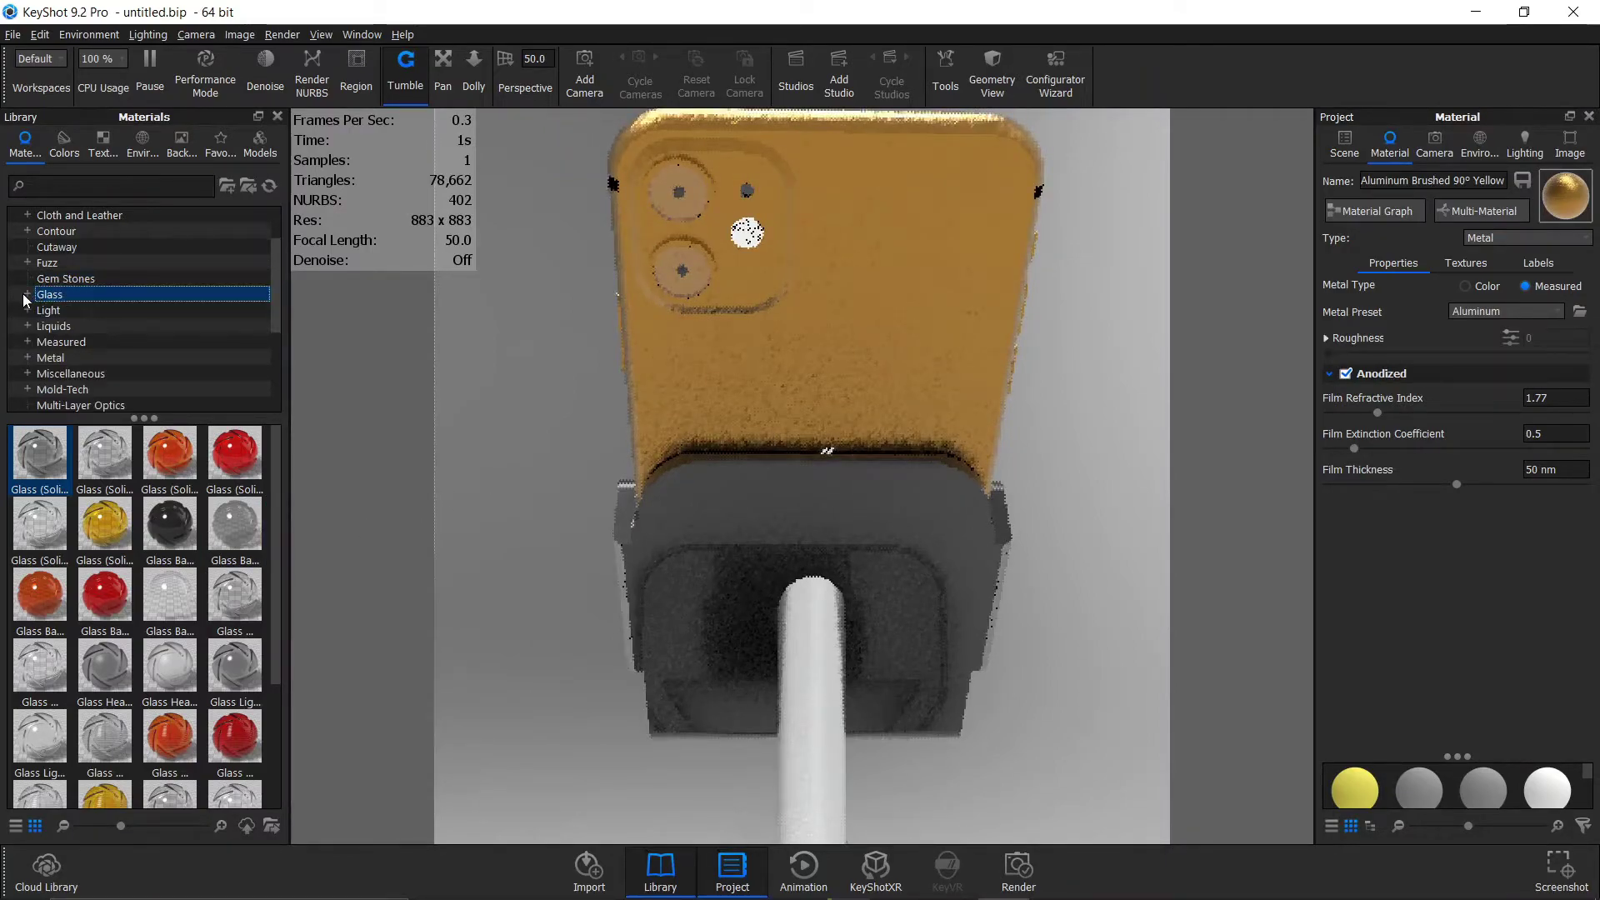
{"action": "left_click", "coordinate": [41, 312]}
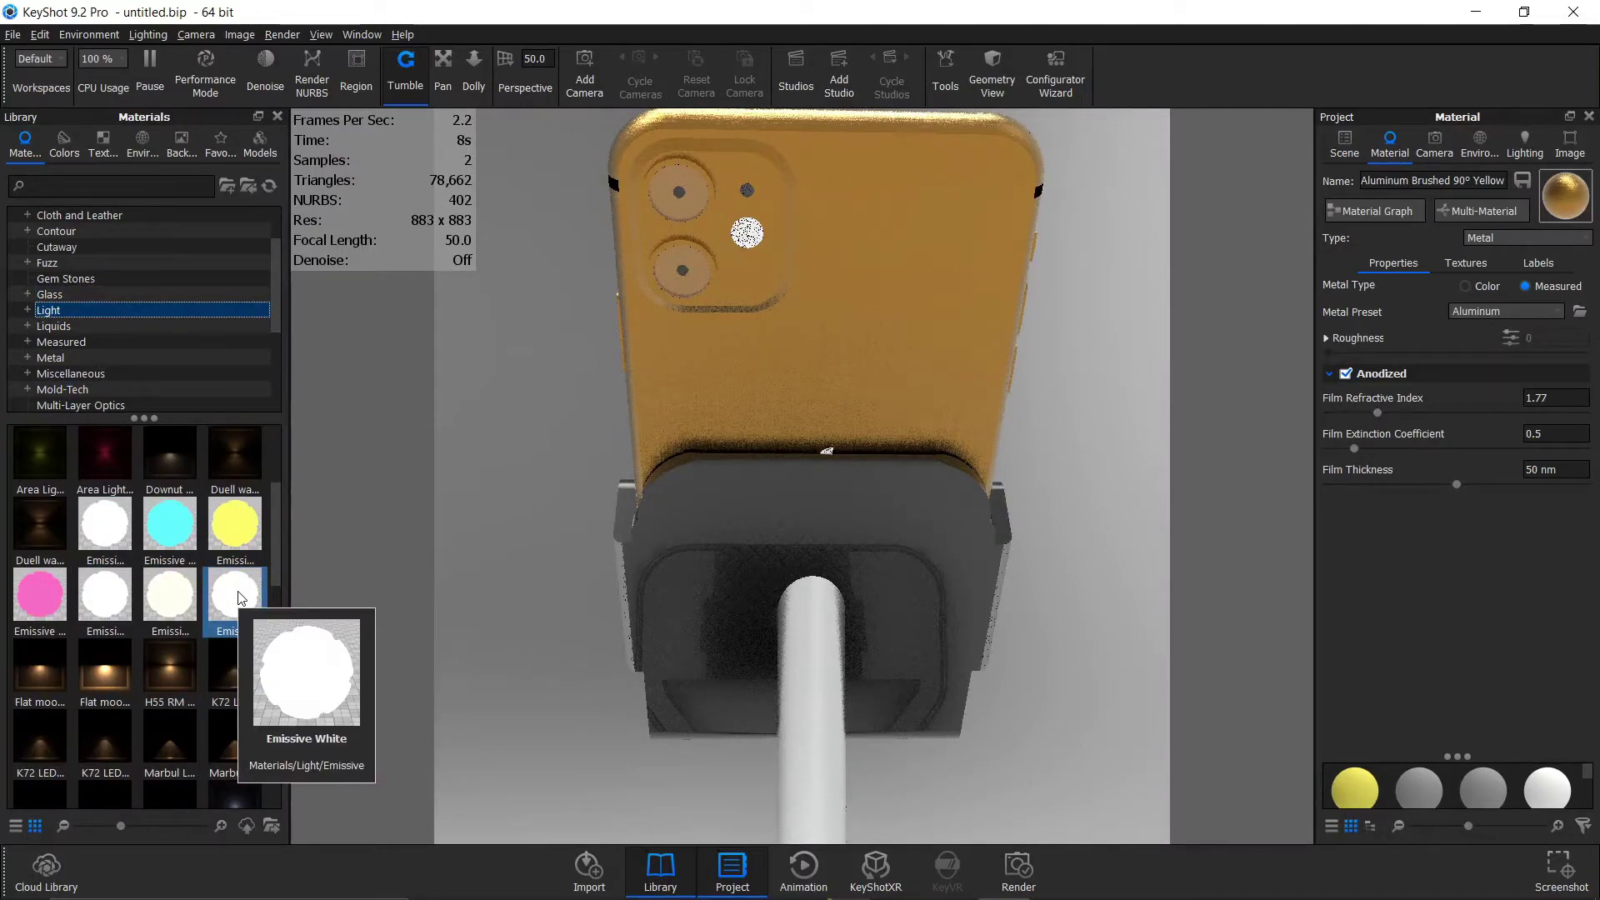
{"action": "mouse_move", "coordinate": [240, 597]}
{"action": "left_mouse_down"}
{"action": "mouse_move", "coordinate": [743, 263]}
{"action": "mouse_move", "coordinate": [747, 229]}
{"action": "left_mouse_up"}
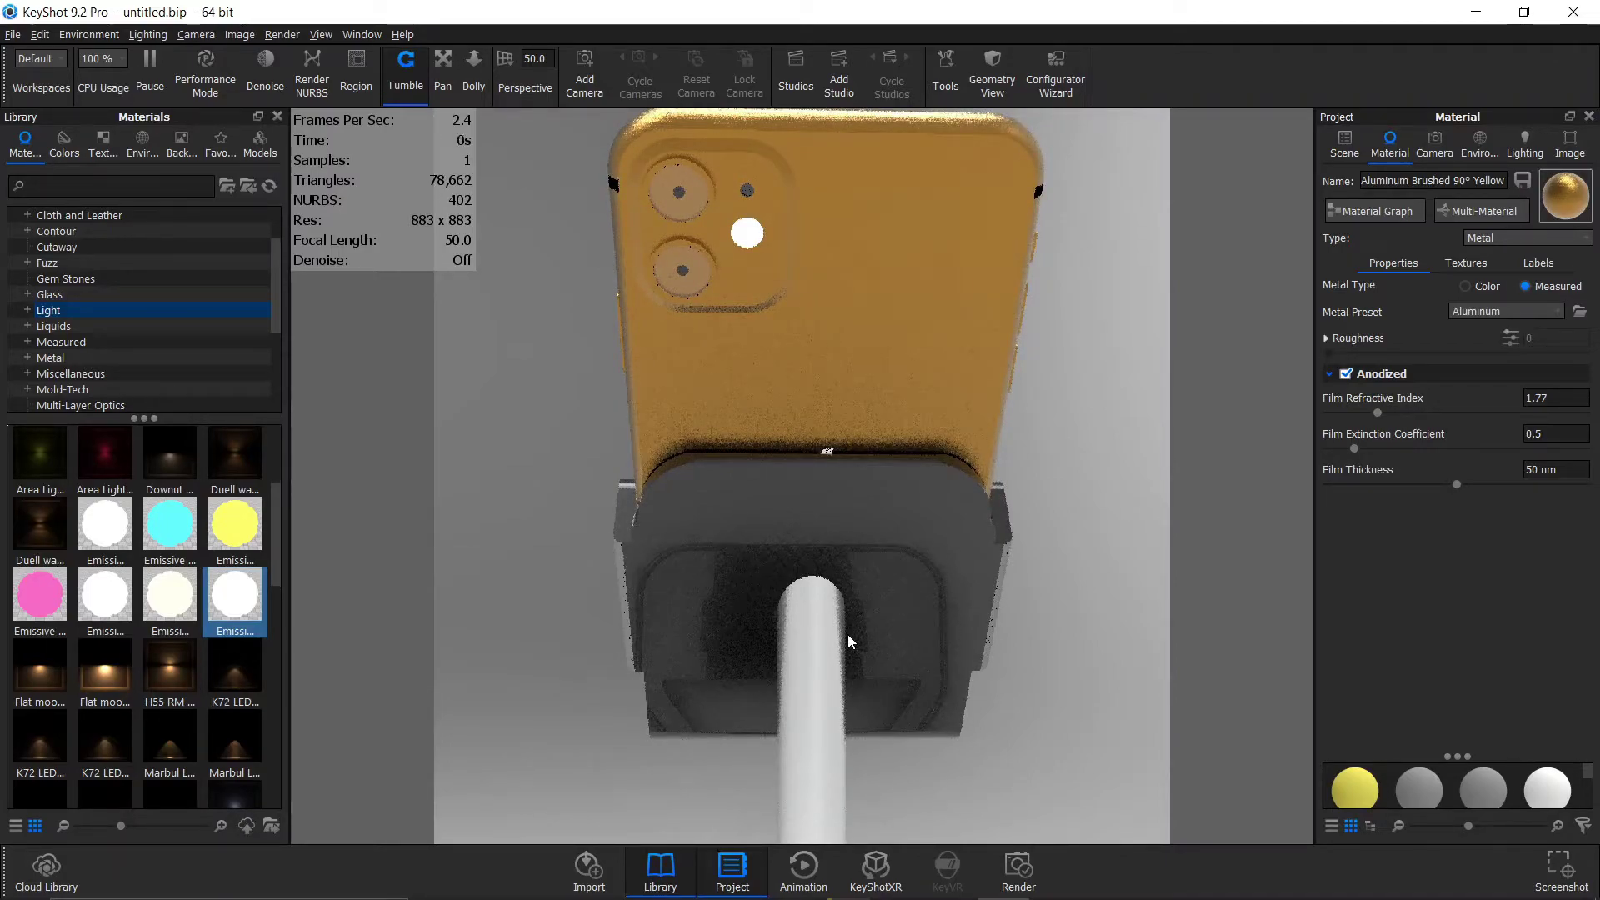
{"action": "scroll", "coordinate": [848, 633], "scroll_direction": "down", "scroll_amount": 2}
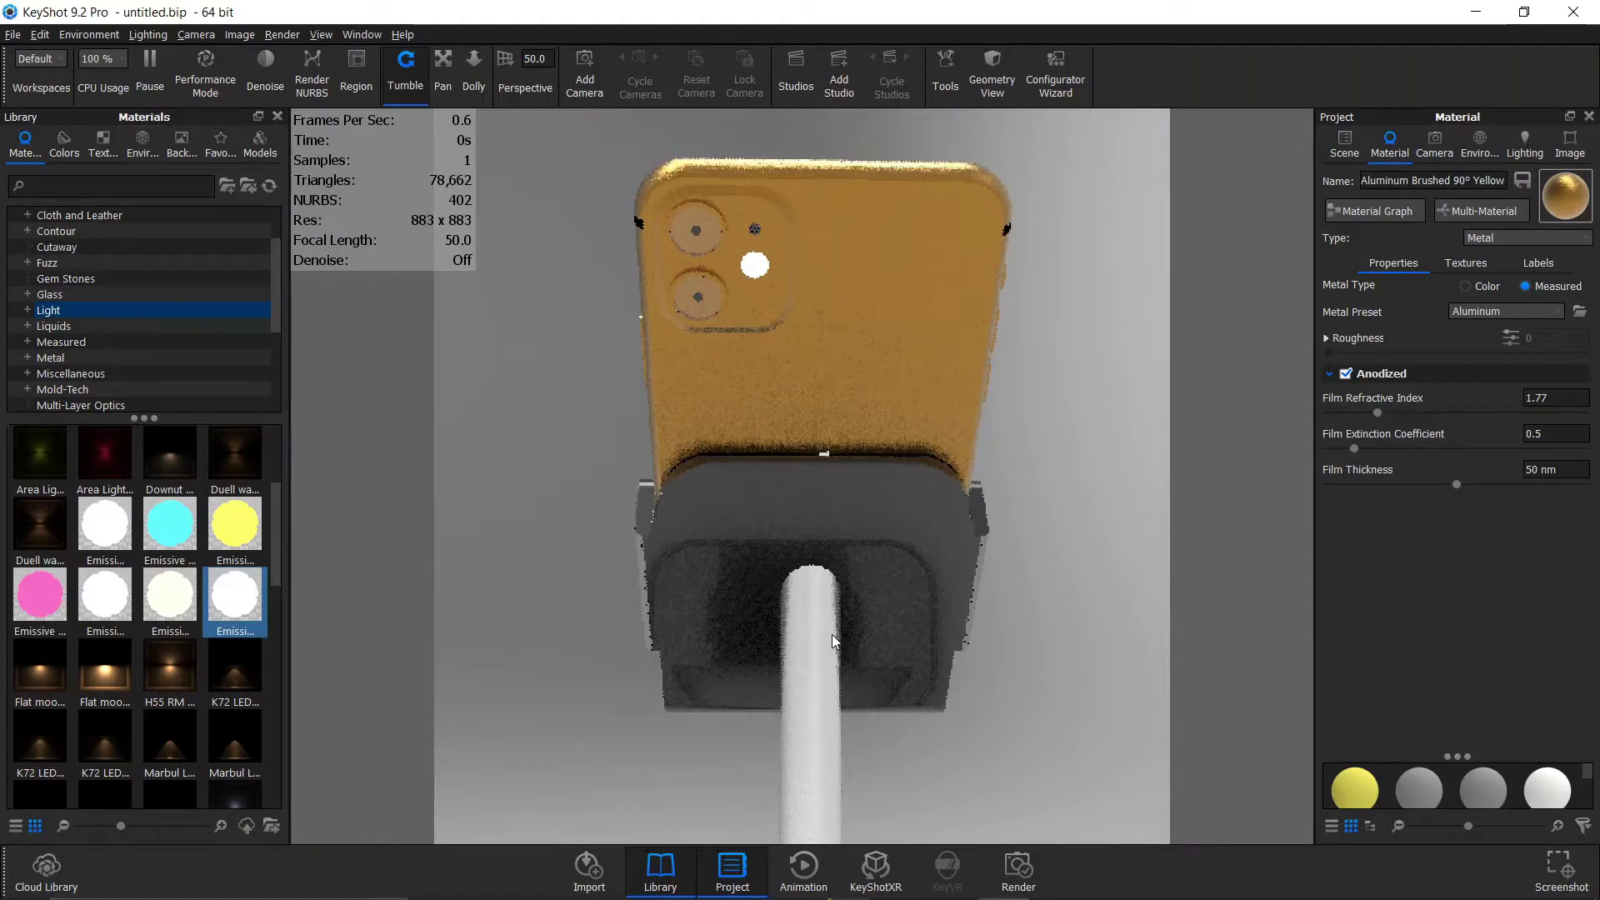
{"action": "scroll", "coordinate": [831, 633], "scroll_direction": "down", "scroll_amount": 2}
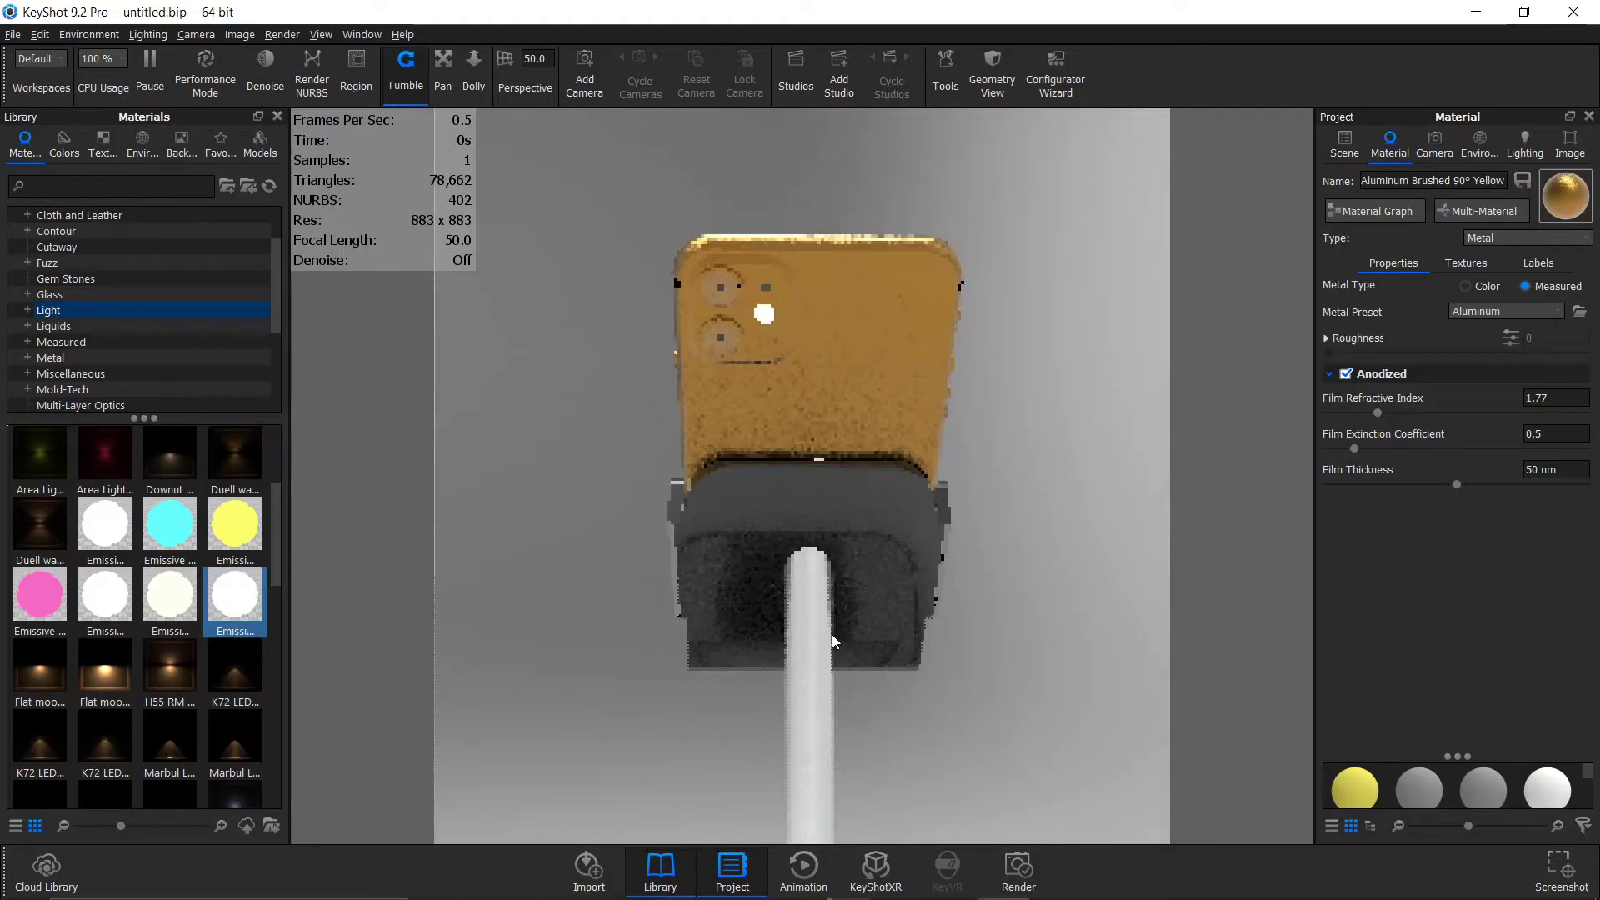
{"action": "scroll", "coordinate": [832, 633], "scroll_direction": "down", "scroll_amount": 3}
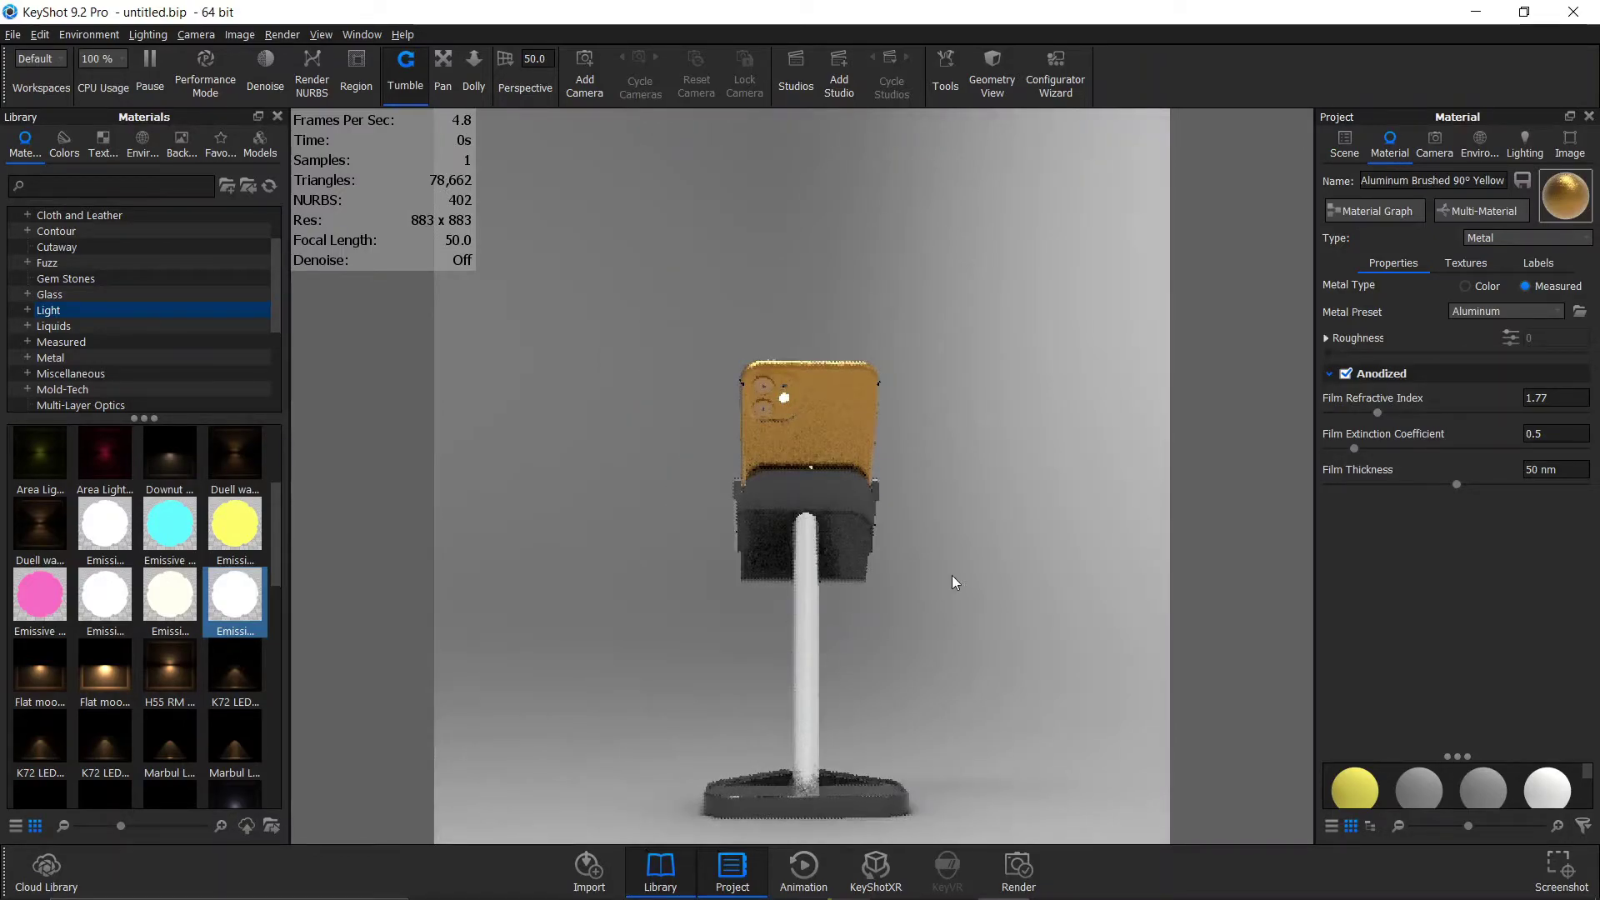
Step: Orbit and dolly in to frame the phone stand from a high three-quarter angle above the base
{"action": "mouse_move", "coordinate": [983, 566]}
{"action": "left_mouse_down"}
{"action": "mouse_move", "coordinate": [1091, 559]}
{"action": "mouse_move", "coordinate": [858, 656]}
{"action": "mouse_move", "coordinate": [1021, 600]}
{"action": "mouse_move", "coordinate": [748, 678]}
{"action": "left_mouse_up"}
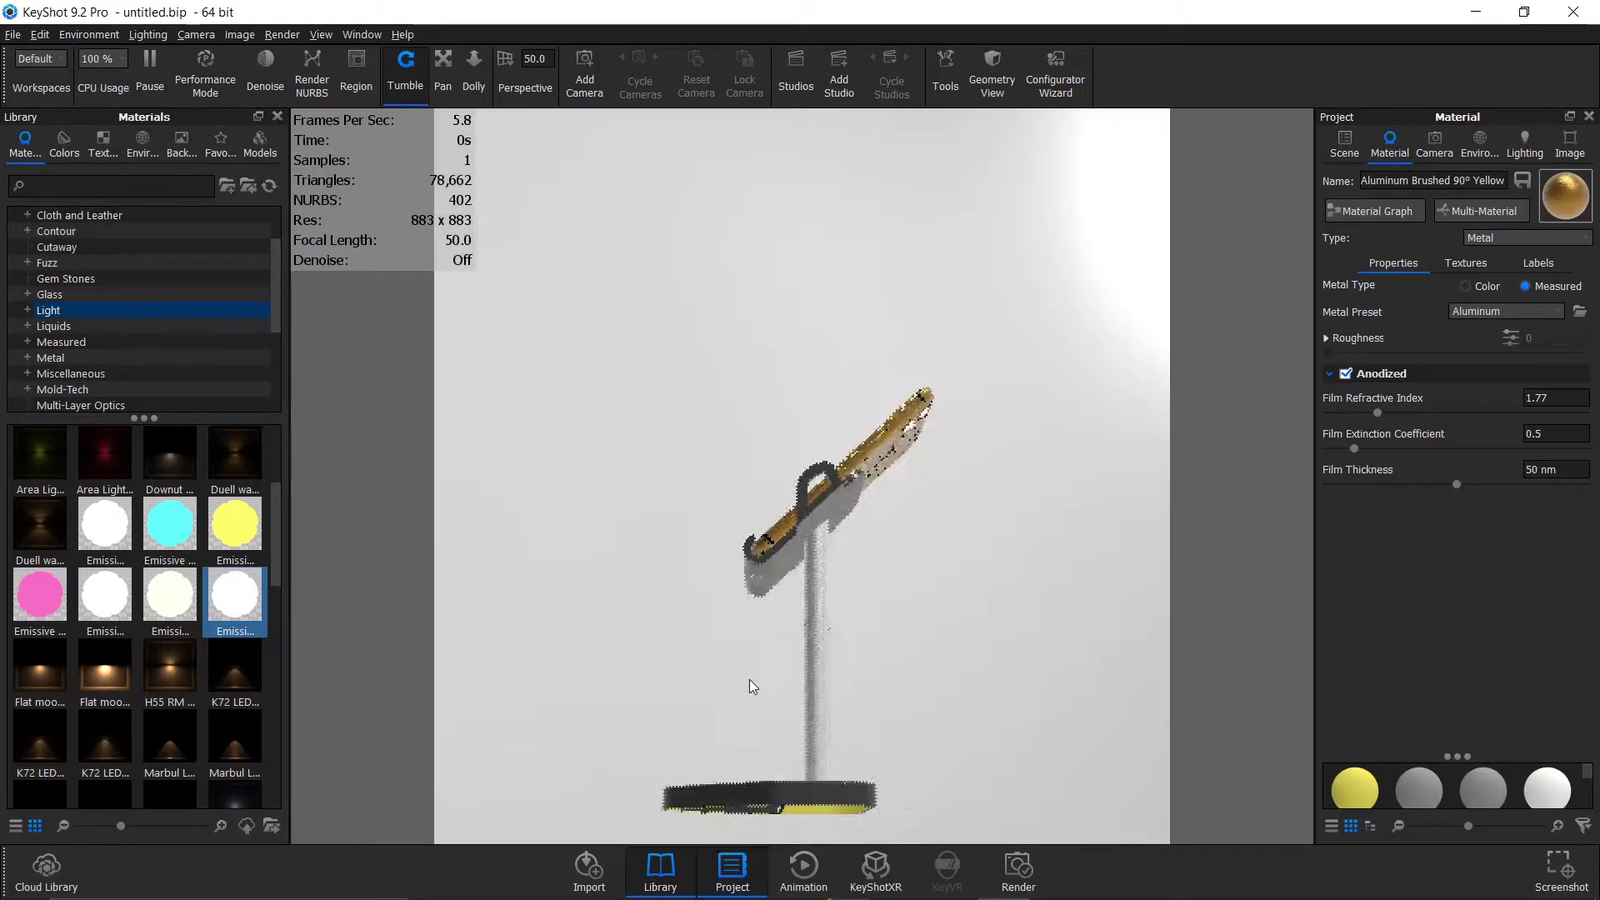
{"action": "left_click_drag", "start_coordinate": [1014, 644], "coordinate": [1038, 636]}
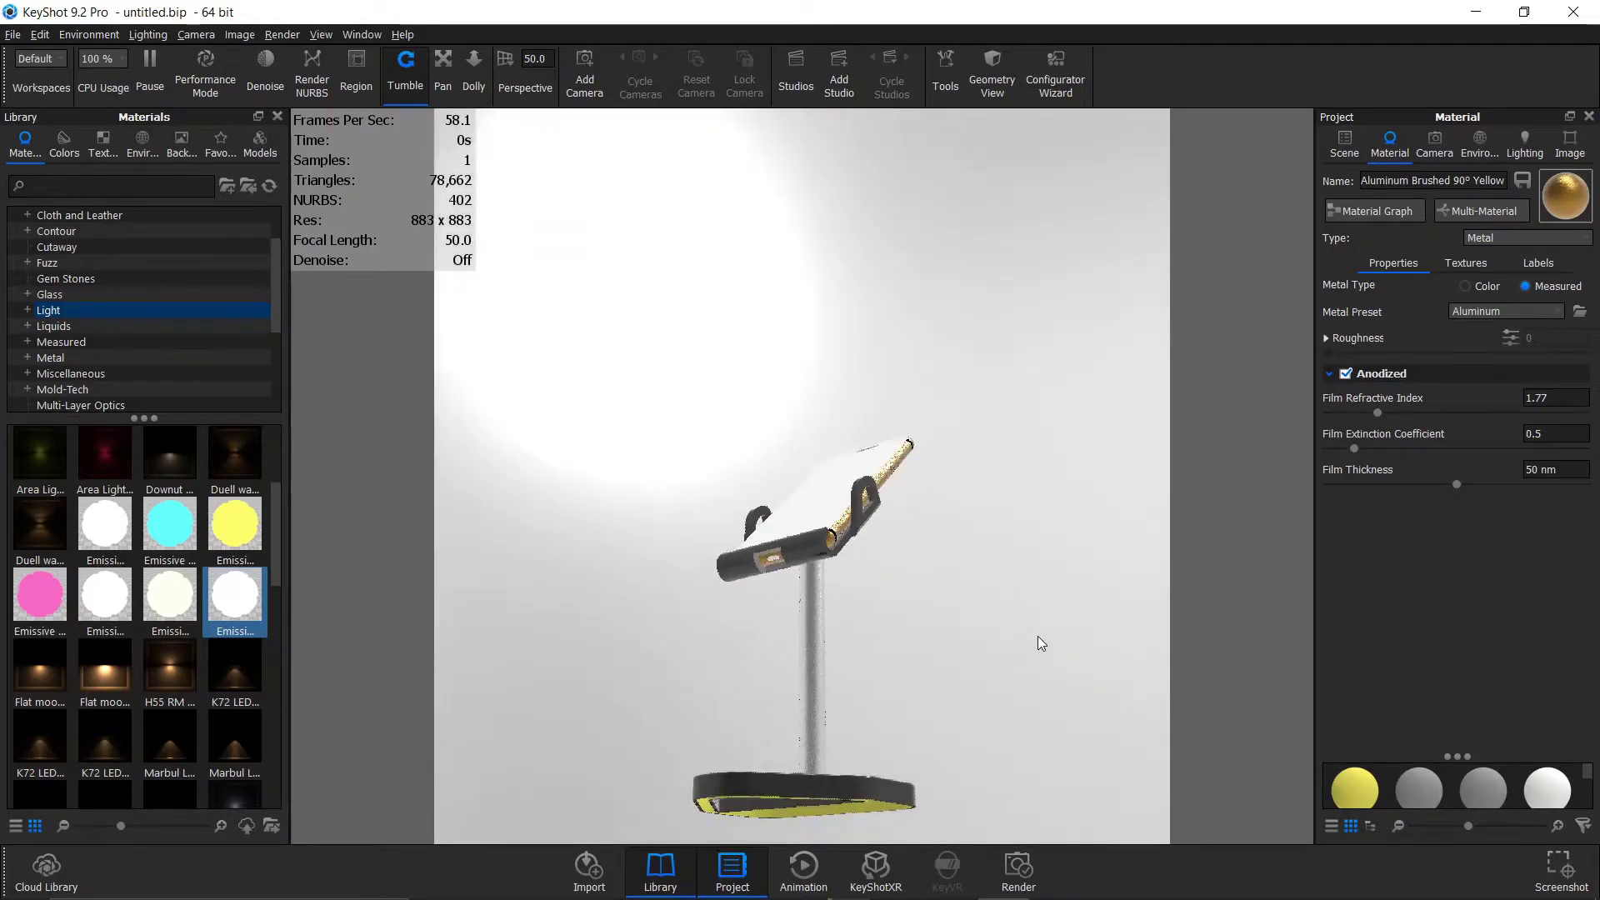
{"action": "mouse_move", "coordinate": [953, 563]}
{"action": "left_mouse_down"}
{"action": "mouse_move", "coordinate": [988, 699]}
{"action": "mouse_move", "coordinate": [827, 718]}
{"action": "mouse_move", "coordinate": [854, 692]}
{"action": "left_mouse_up"}
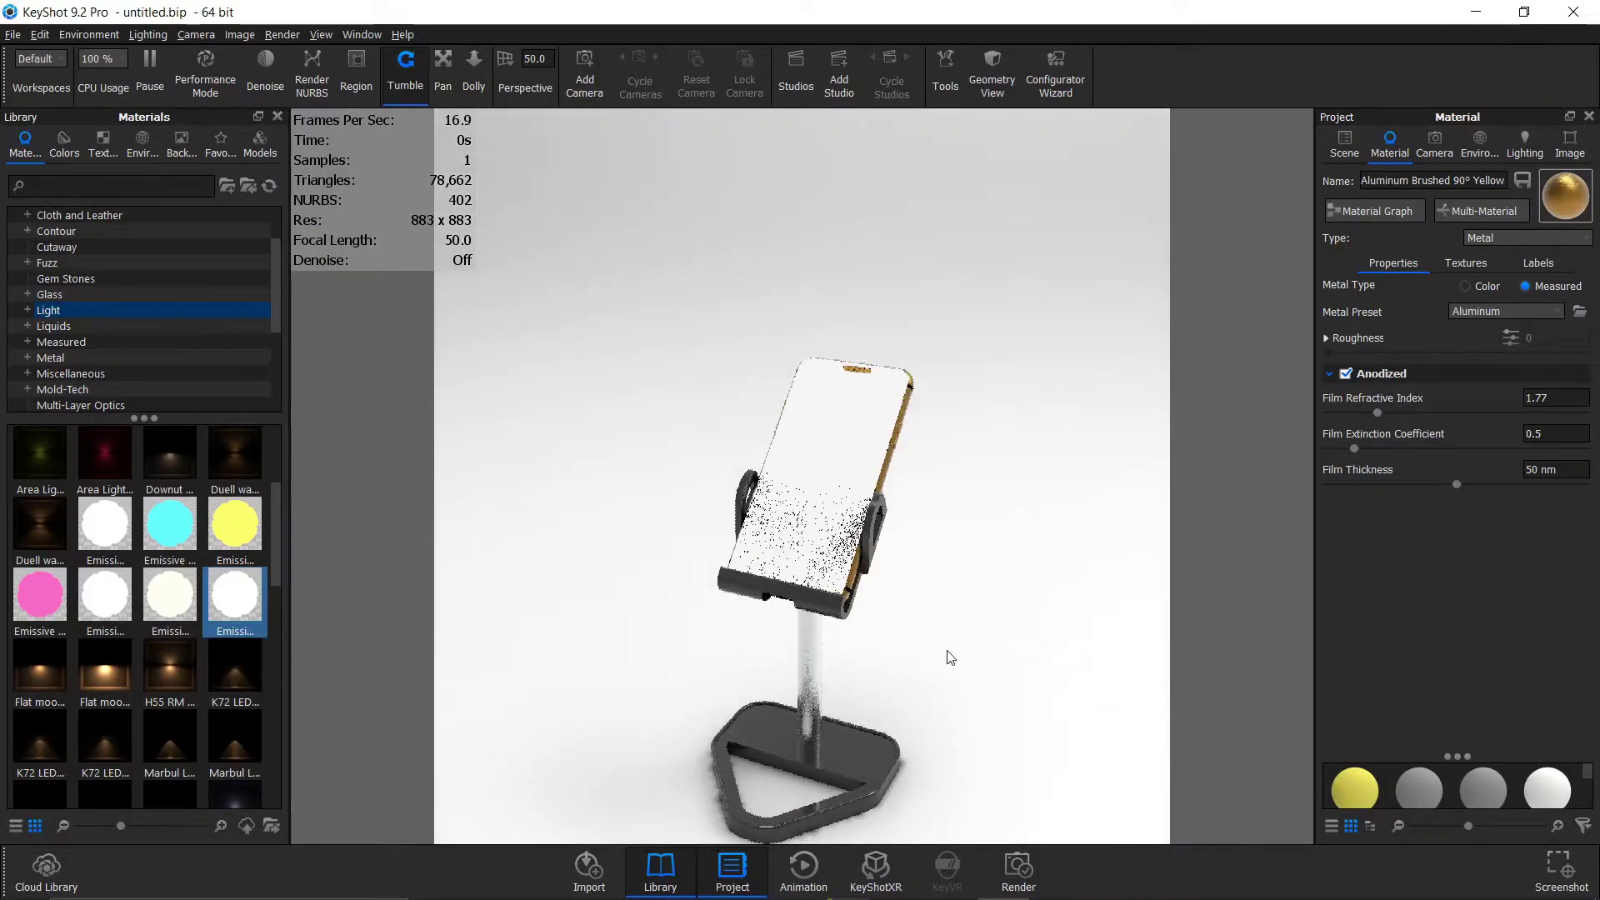
{"action": "mouse_move", "coordinate": [950, 657]}
{"action": "left_mouse_down"}
{"action": "mouse_move", "coordinate": [1047, 678]}
{"action": "mouse_move", "coordinate": [871, 750]}
{"action": "mouse_move", "coordinate": [850, 600]}
{"action": "left_mouse_up"}
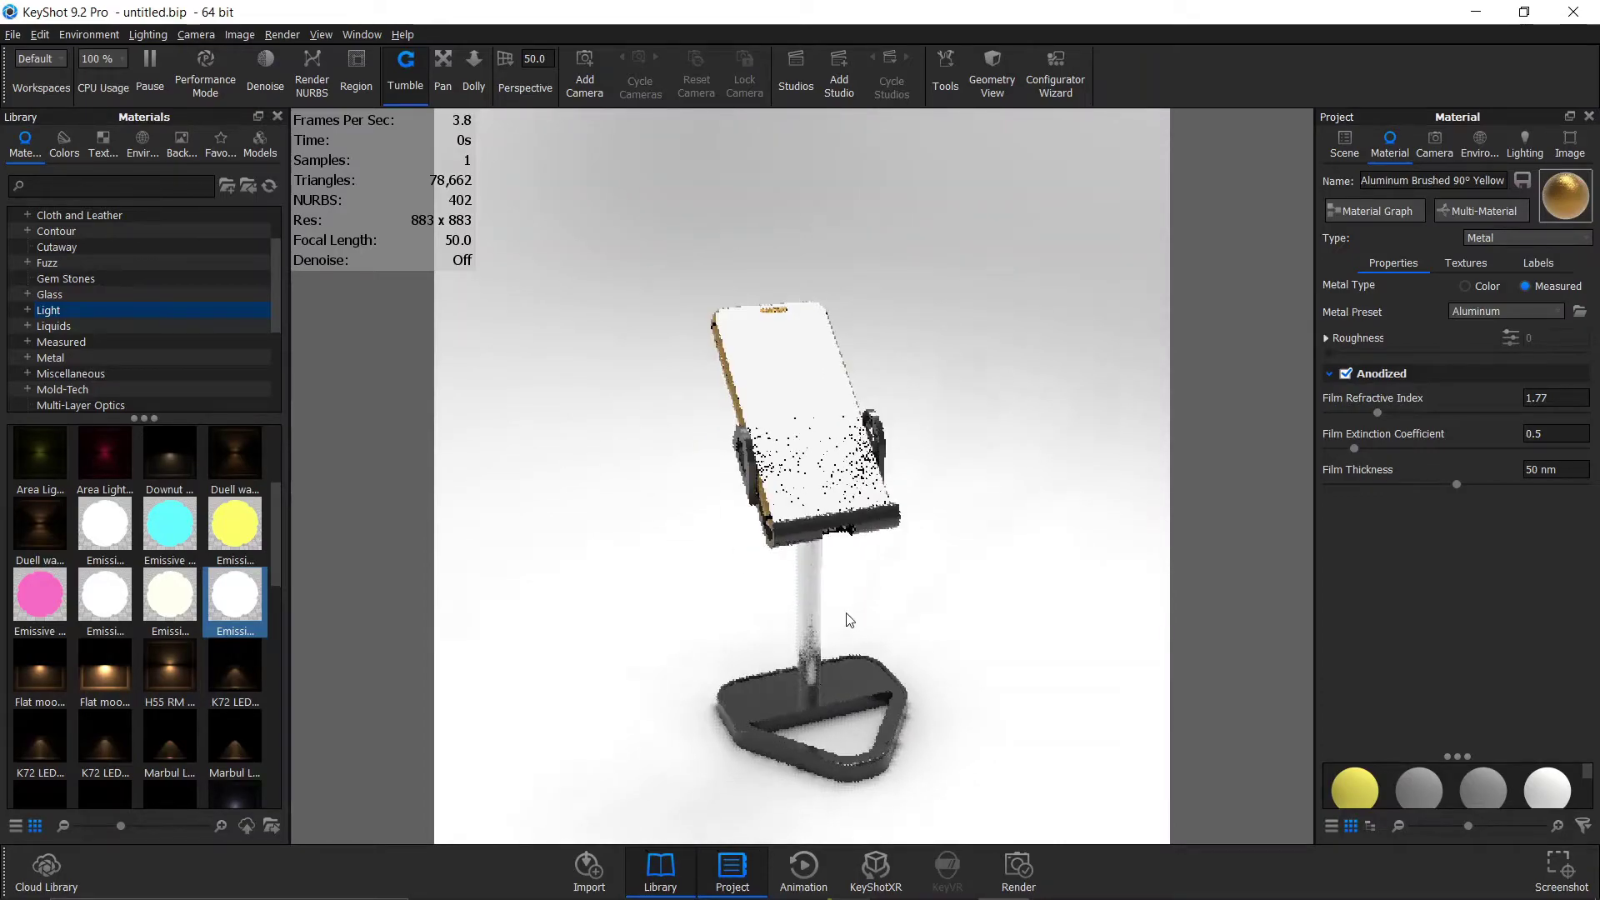
{"action": "mouse_move", "coordinate": [939, 646]}
{"action": "left_mouse_down"}
{"action": "mouse_move", "coordinate": [965, 653]}
{"action": "mouse_move", "coordinate": [832, 672]}
{"action": "left_mouse_up"}
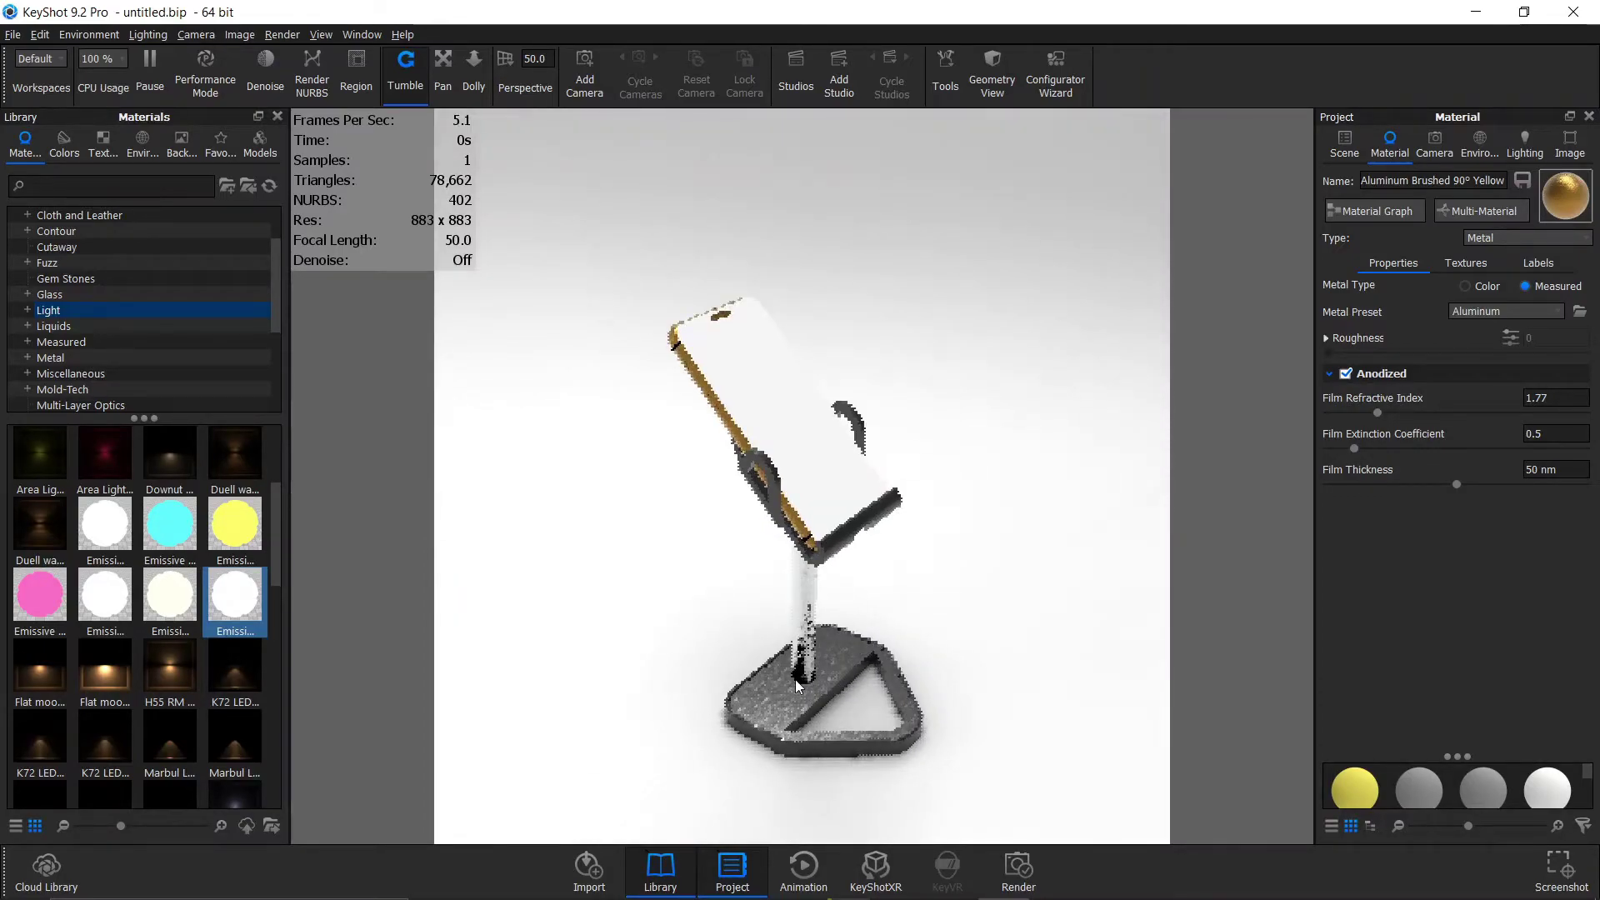
{"action": "scroll", "coordinate": [811, 707], "scroll_direction": "up", "scroll_amount": 2}
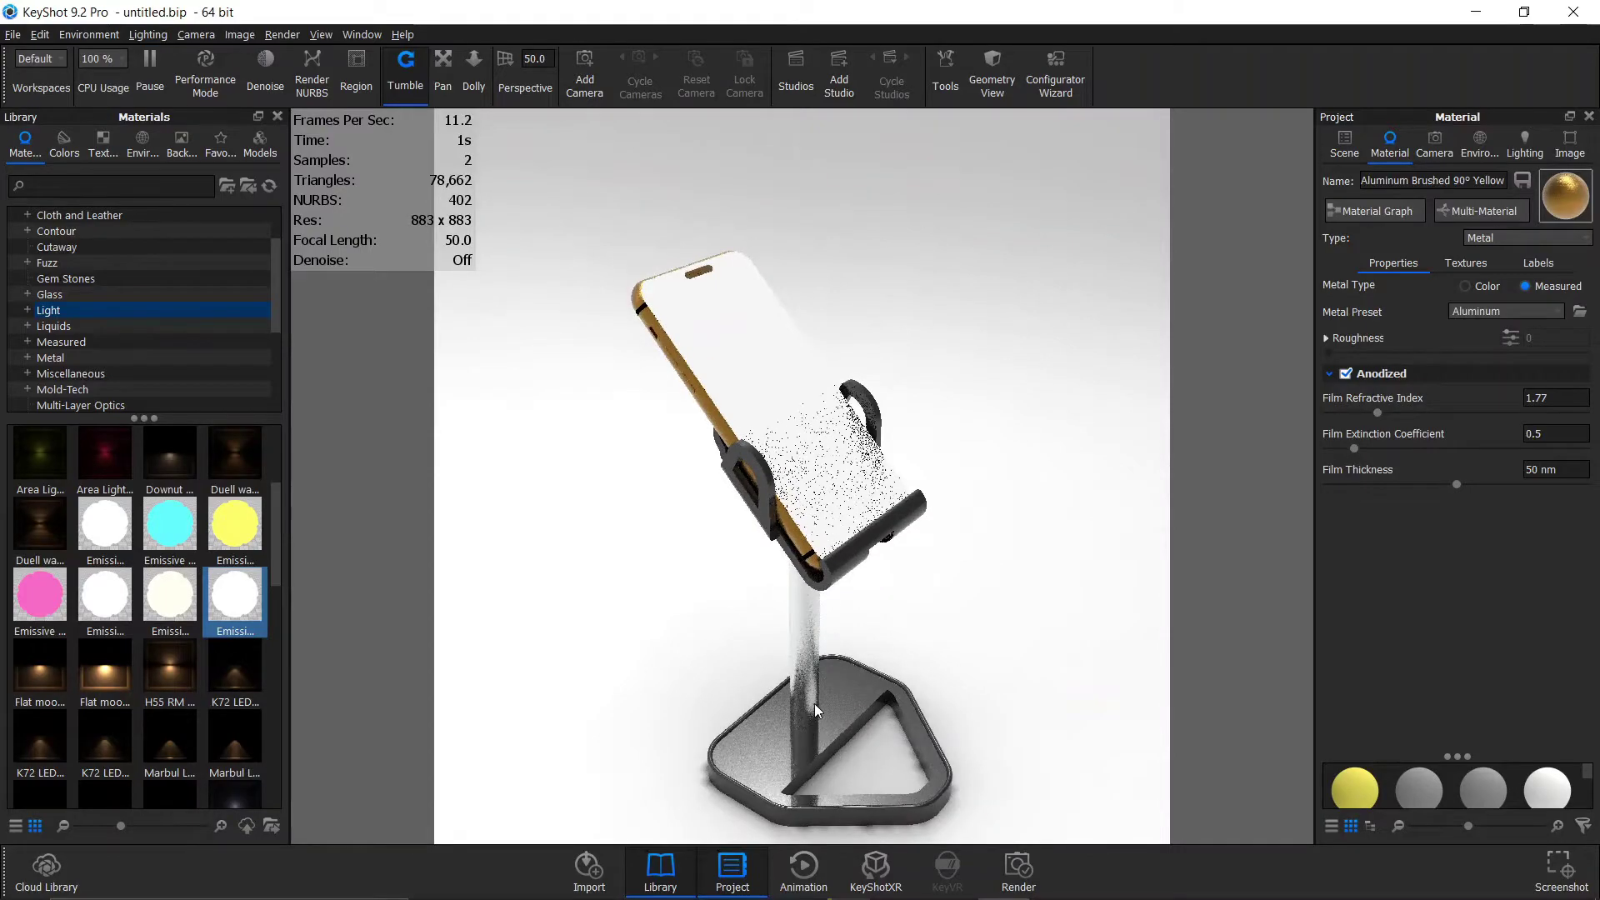
{"action": "mouse_move", "coordinate": [803, 622]}
{"action": "left_mouse_down"}
{"action": "mouse_move", "coordinate": [750, 465]}
{"action": "mouse_move", "coordinate": [839, 500]}
{"action": "left_mouse_up"}
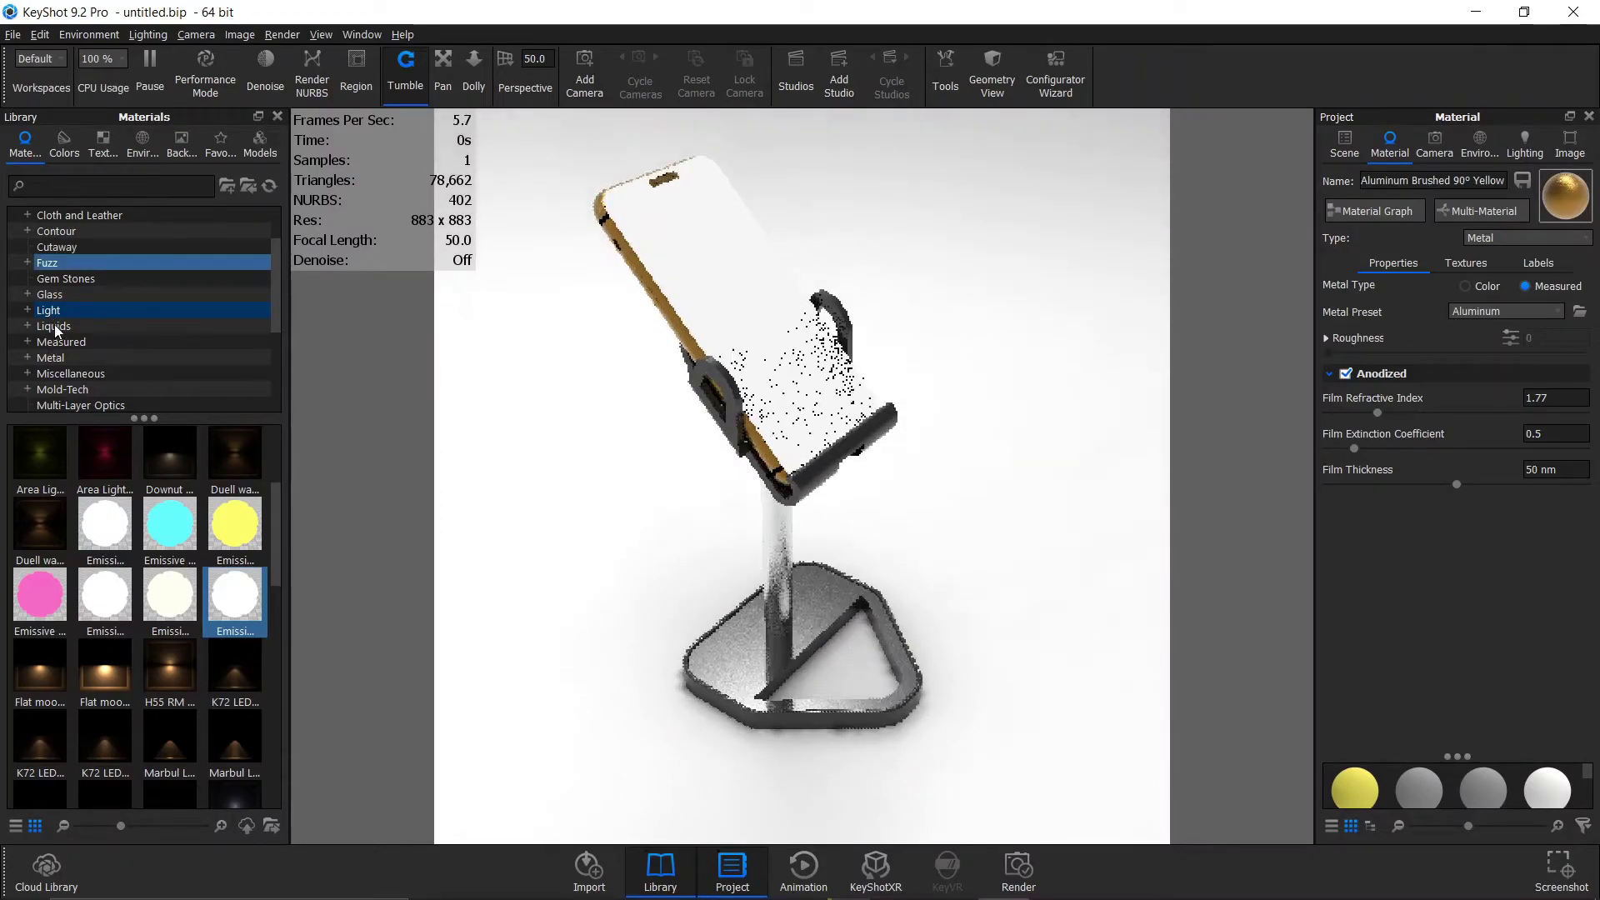
Step: Apply Glass Basic Black to the phone screen and tilt the camera to an upright front view
{"action": "scroll", "coordinate": [53, 325], "scroll_direction": "up", "scroll_amount": 2}
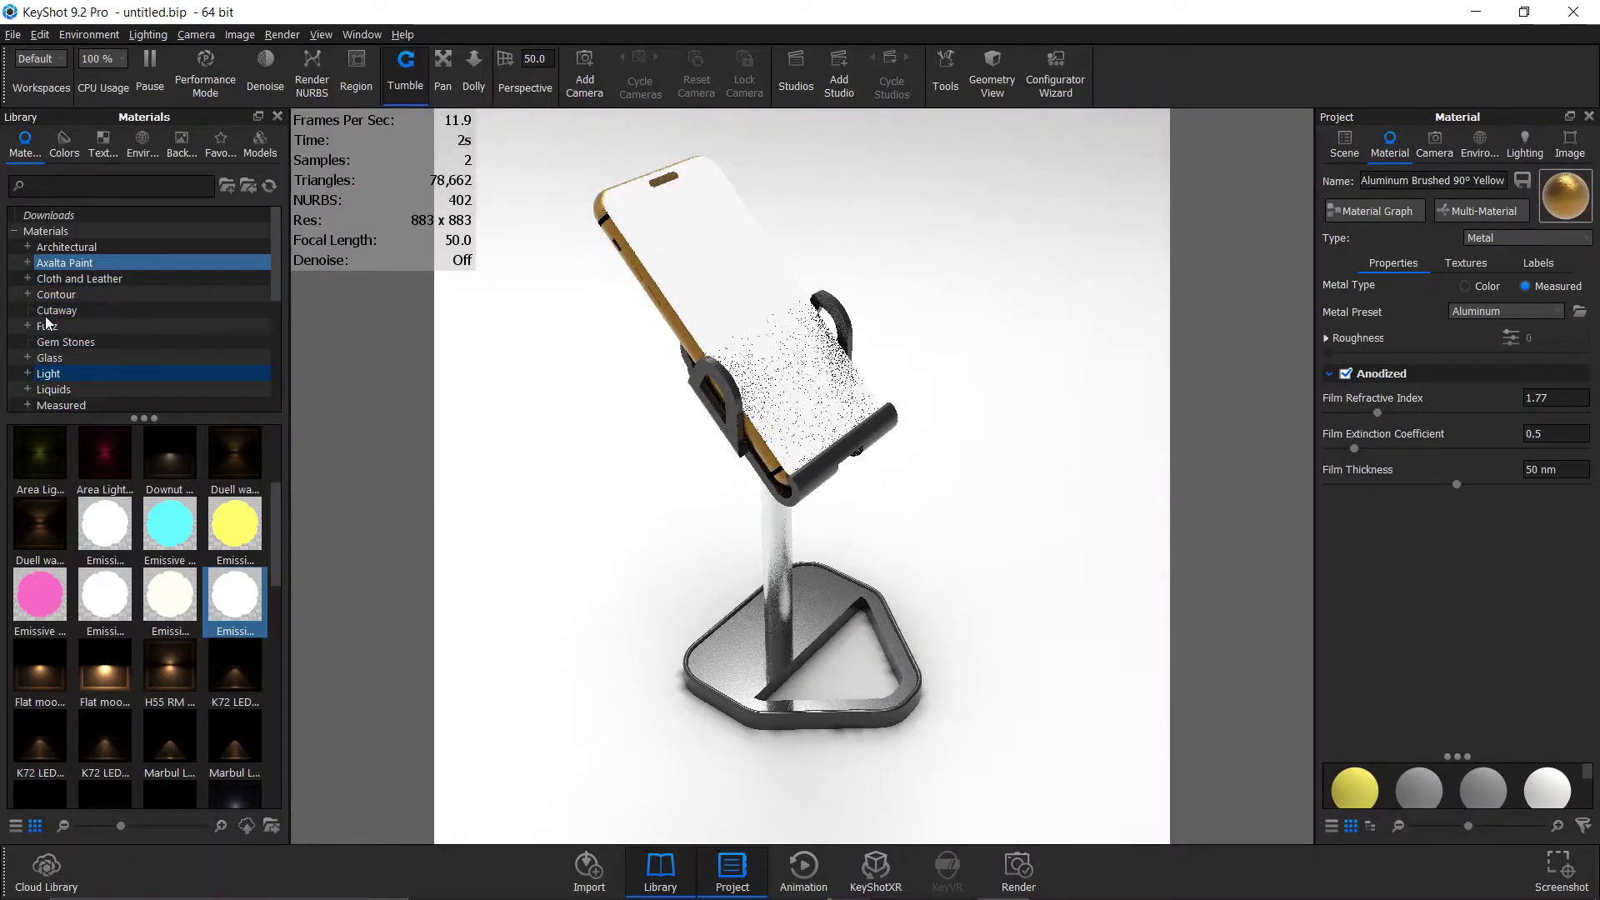
{"action": "left_click", "coordinate": [46, 358]}
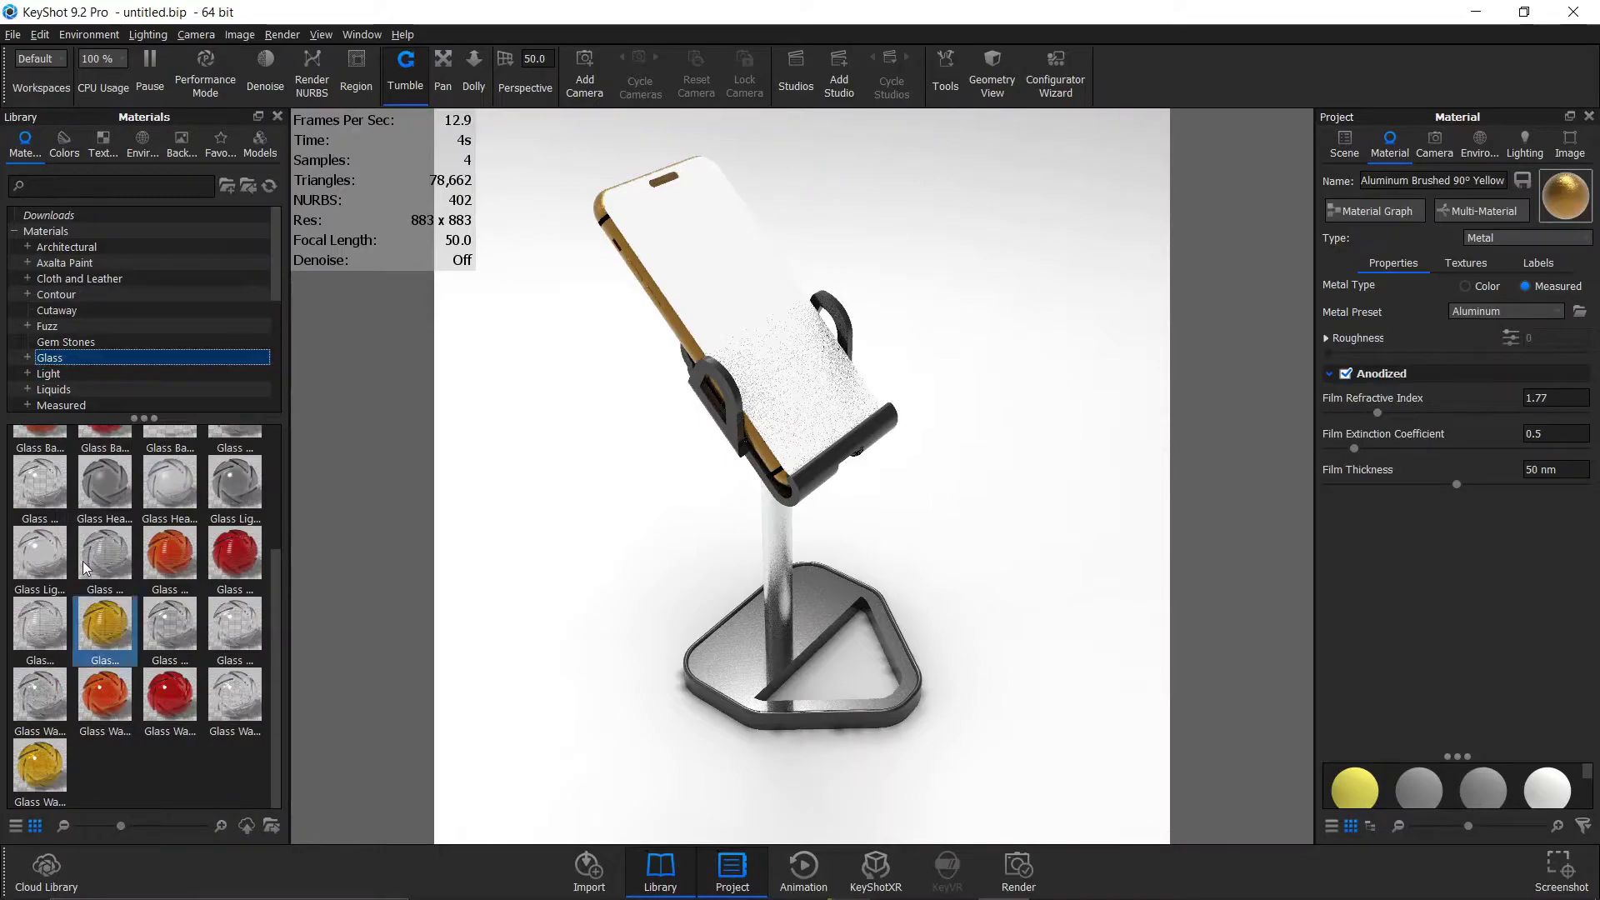
{"action": "scroll", "coordinate": [82, 562], "scroll_direction": "up", "scroll_amount": 2}
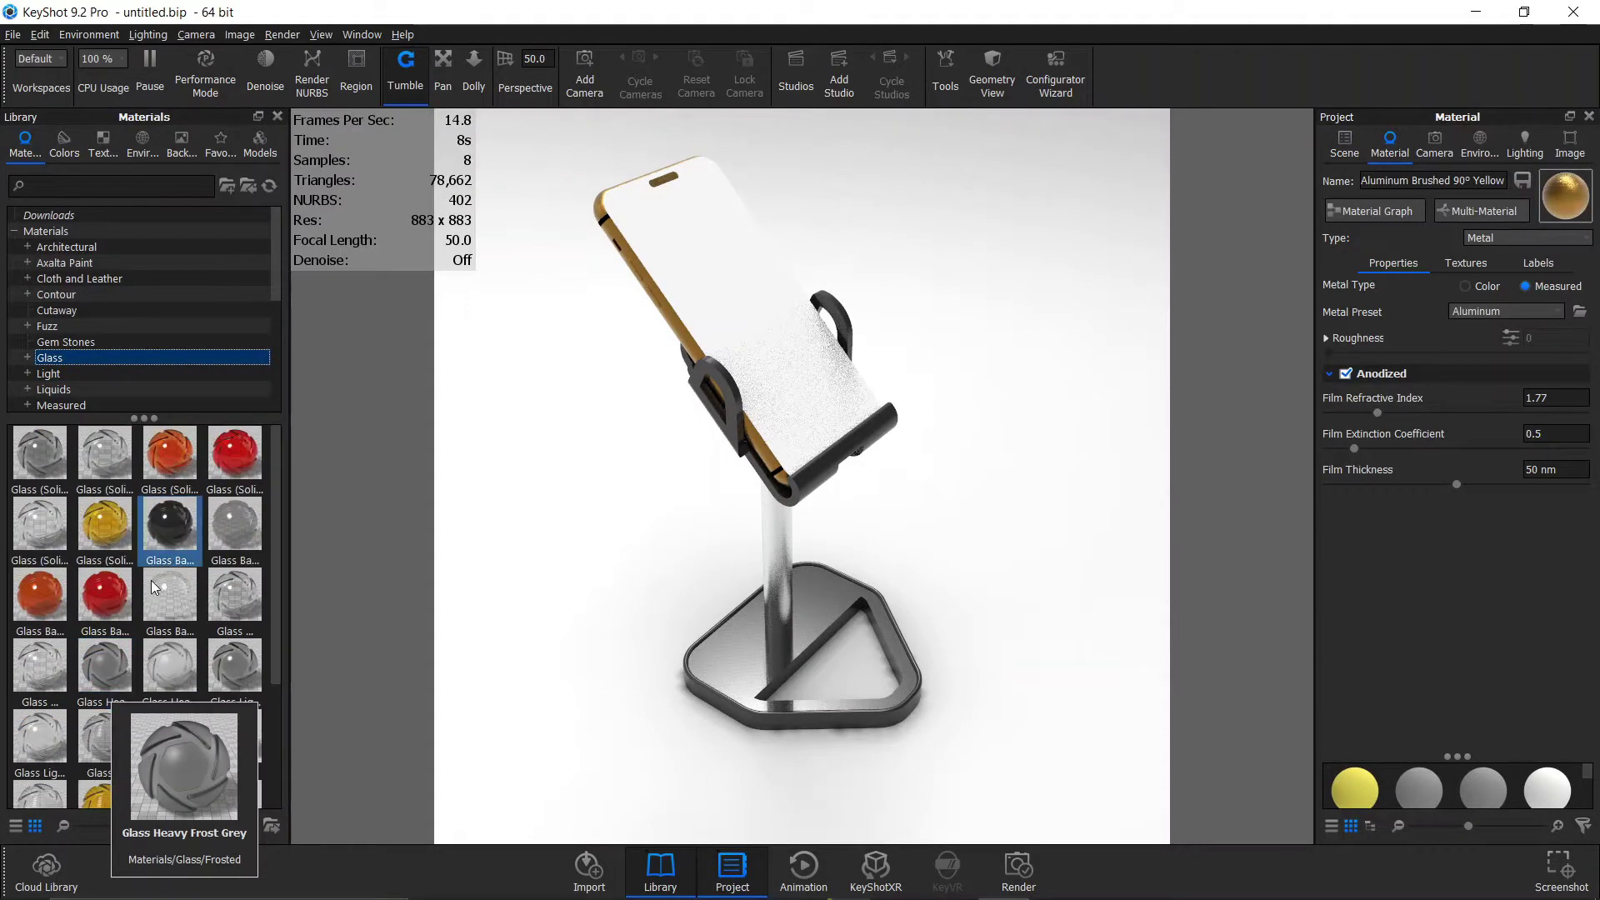
{"action": "left_click_drag", "start_coordinate": [173, 527], "coordinate": [681, 251]}
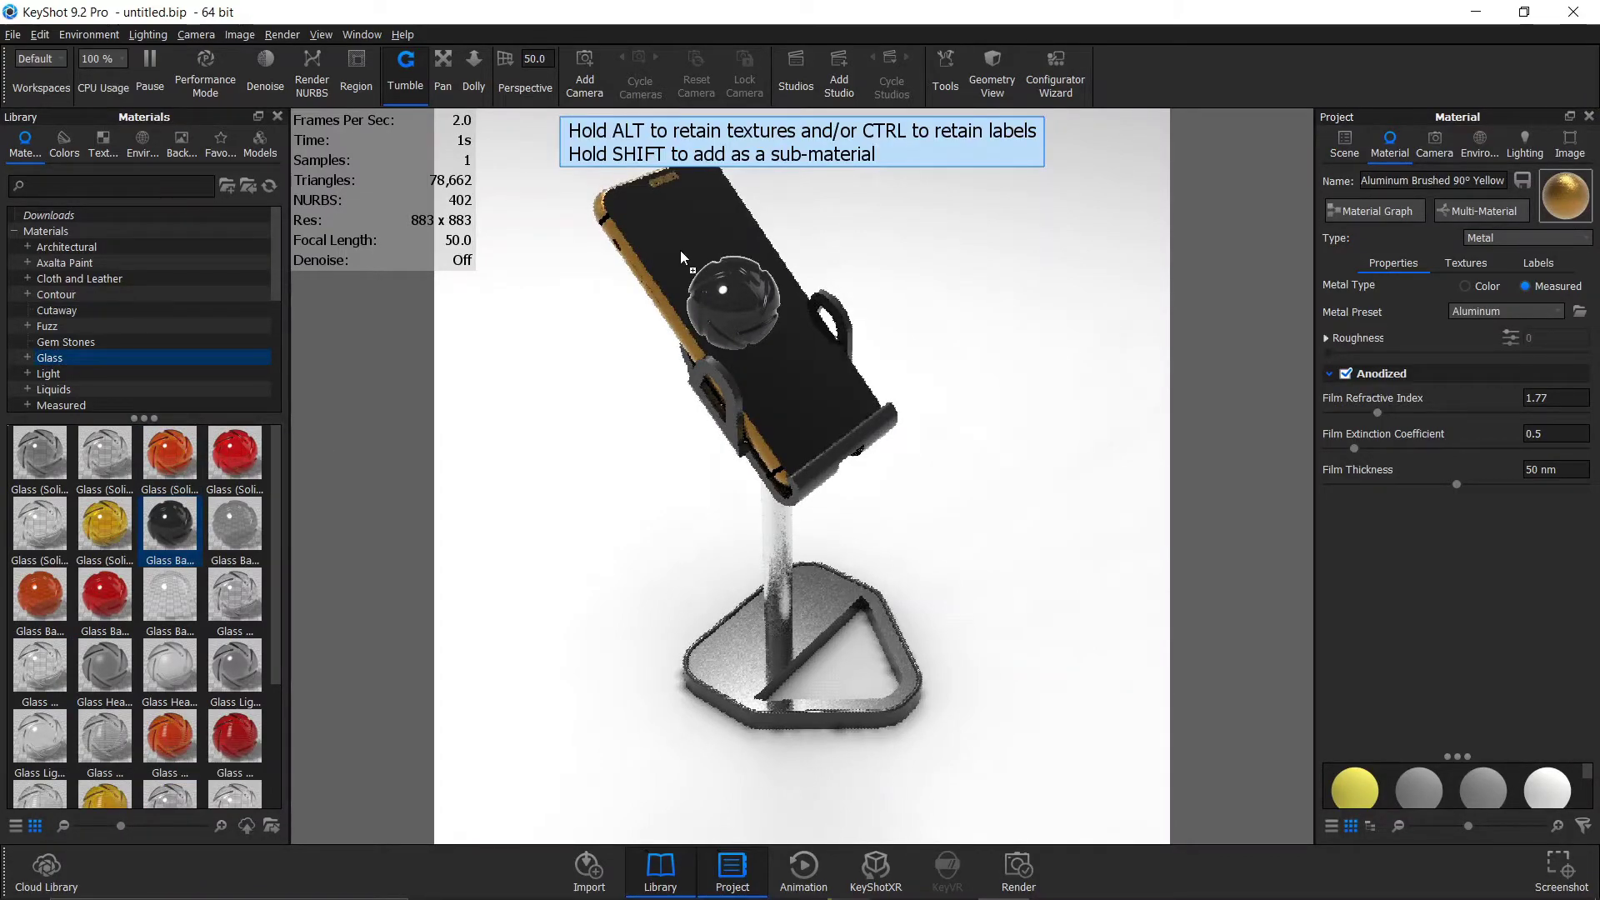
{"action": "left_click_drag", "start_coordinate": [680, 250], "coordinate": [680, 250]}
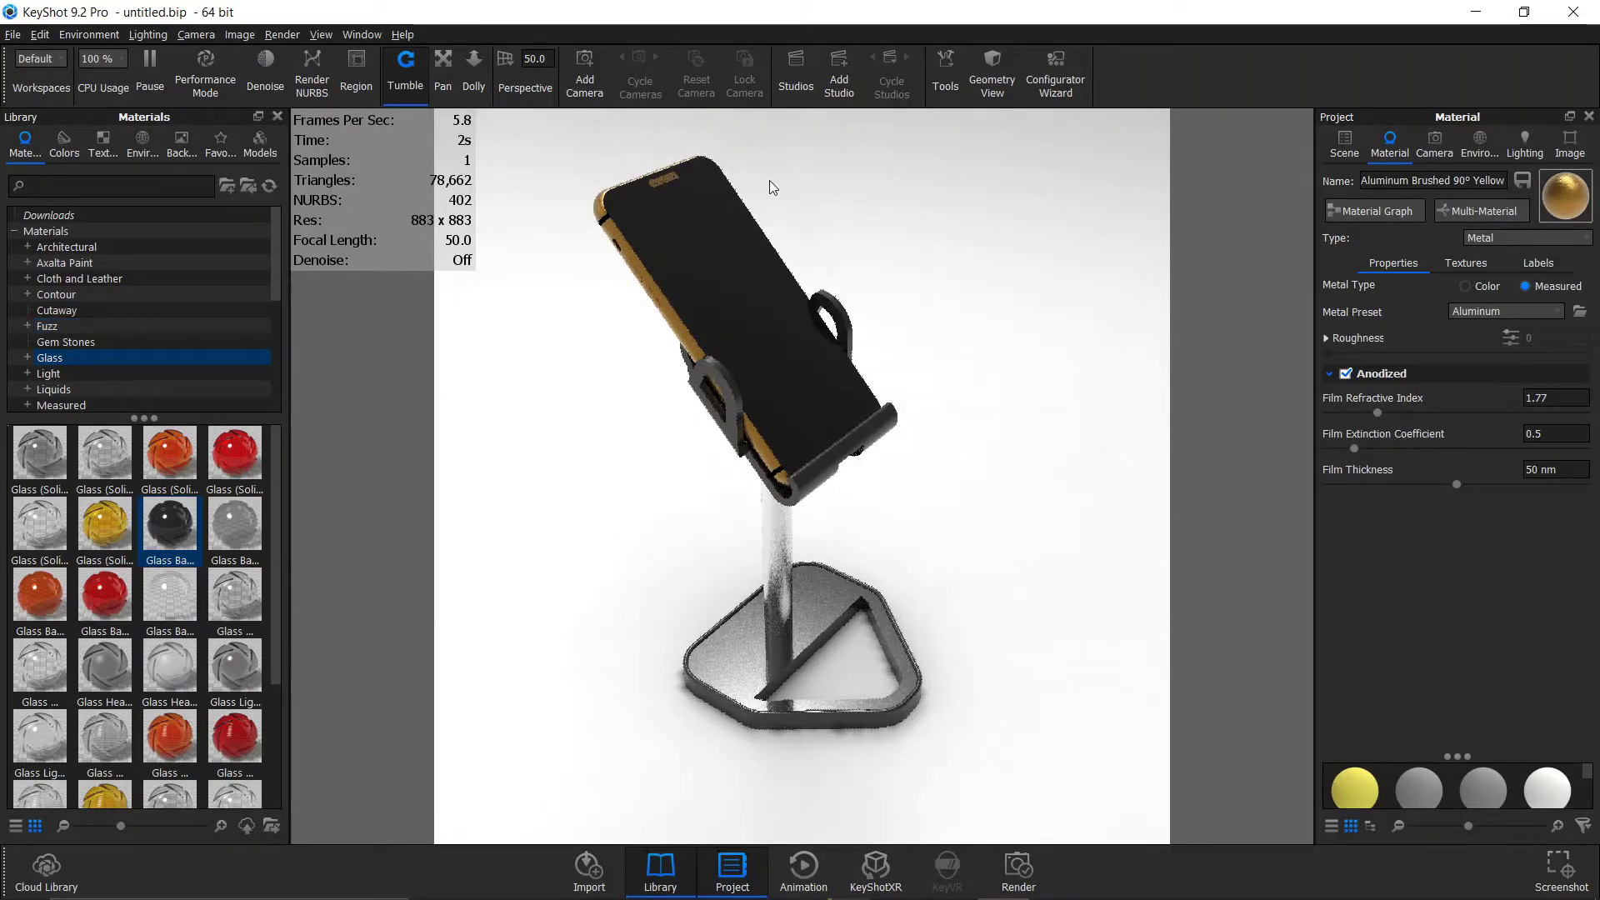
{"action": "left_click_drag", "start_coordinate": [768, 190], "coordinate": [725, 316]}
{"action": "left_click_drag", "start_coordinate": [825, 277], "coordinate": [836, 308]}
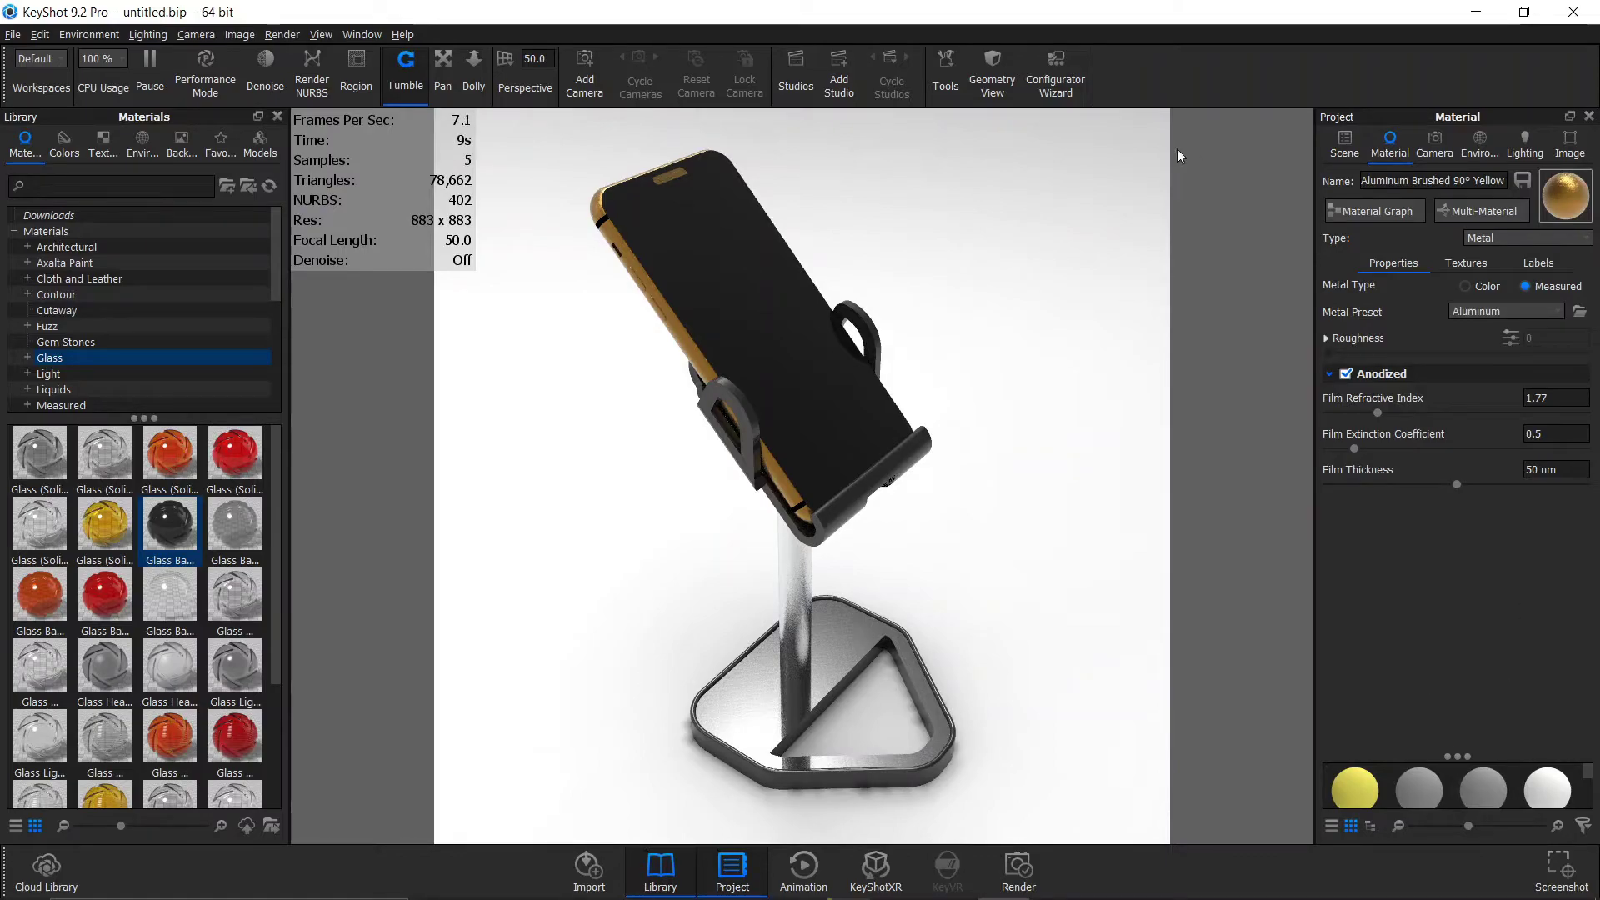
Step: Bring up the render settings and rename the output from untitled to 'Phone Stand 3'
{"action": "left_click", "coordinate": [1019, 867]}
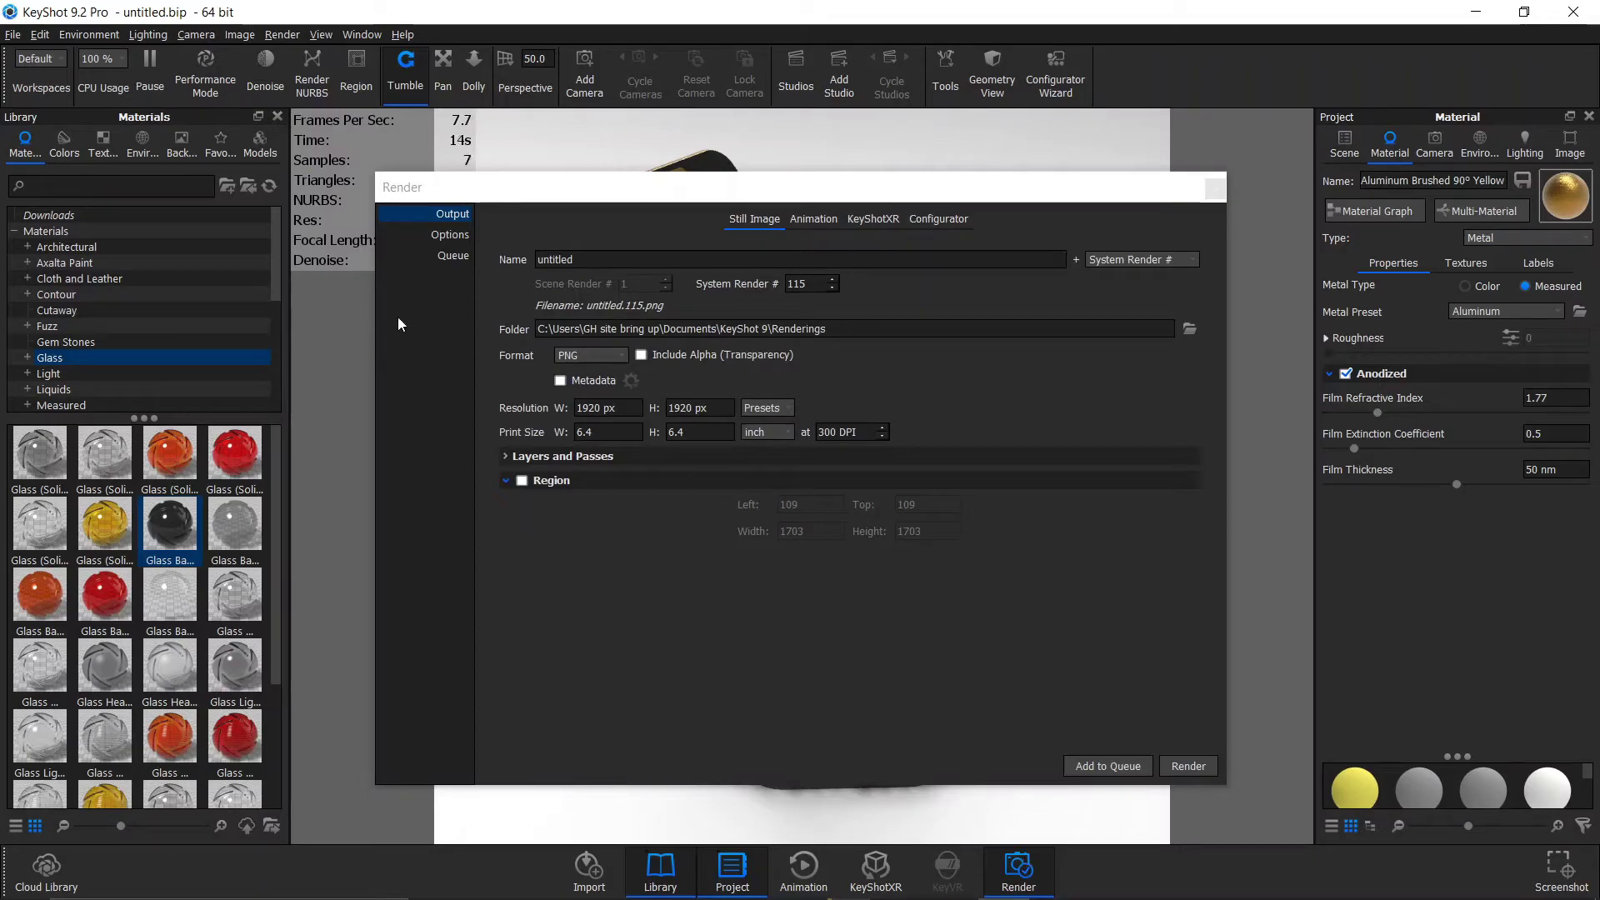
{"action": "left_click", "coordinate": [549, 258]}
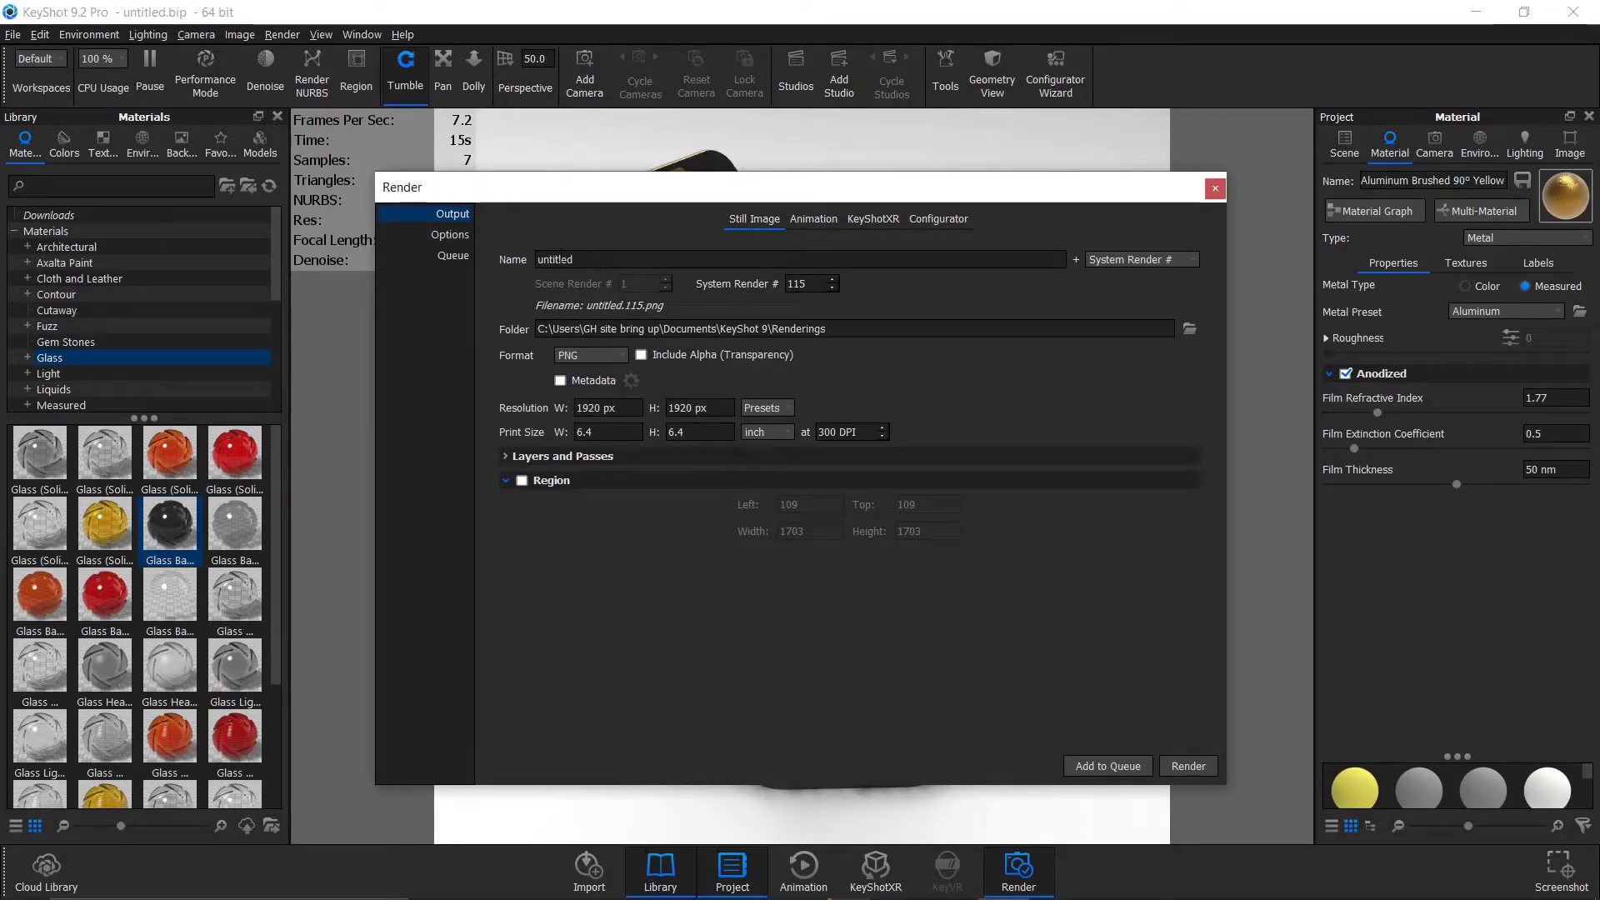
{"action": "double_click", "coordinate": [563, 262]}
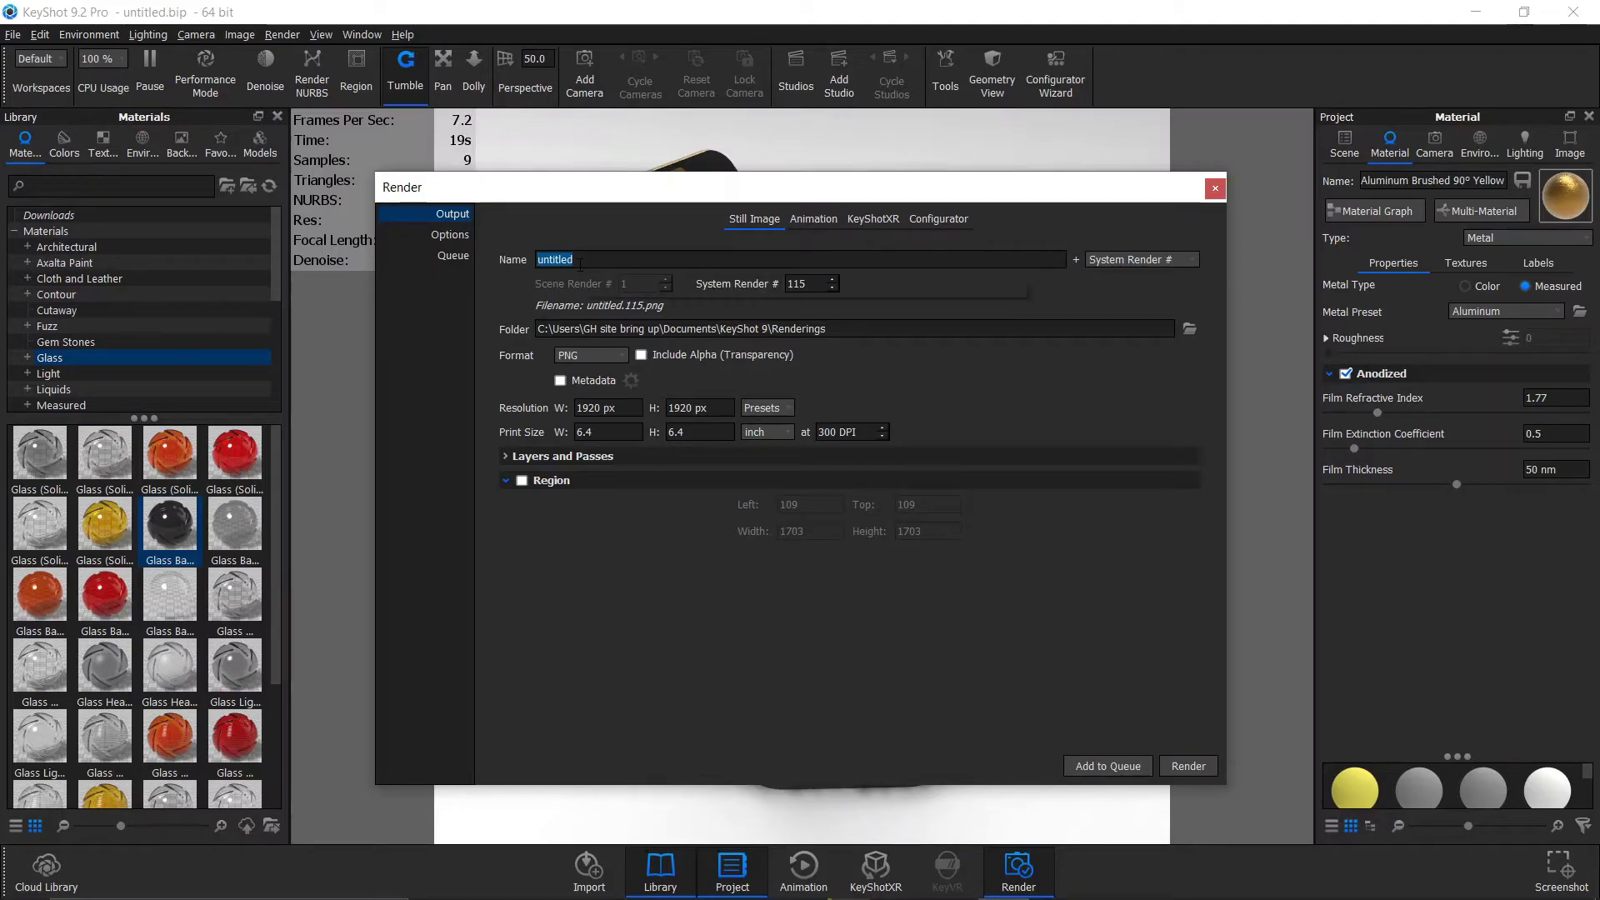
{"action": "type", "text": "Ph"}
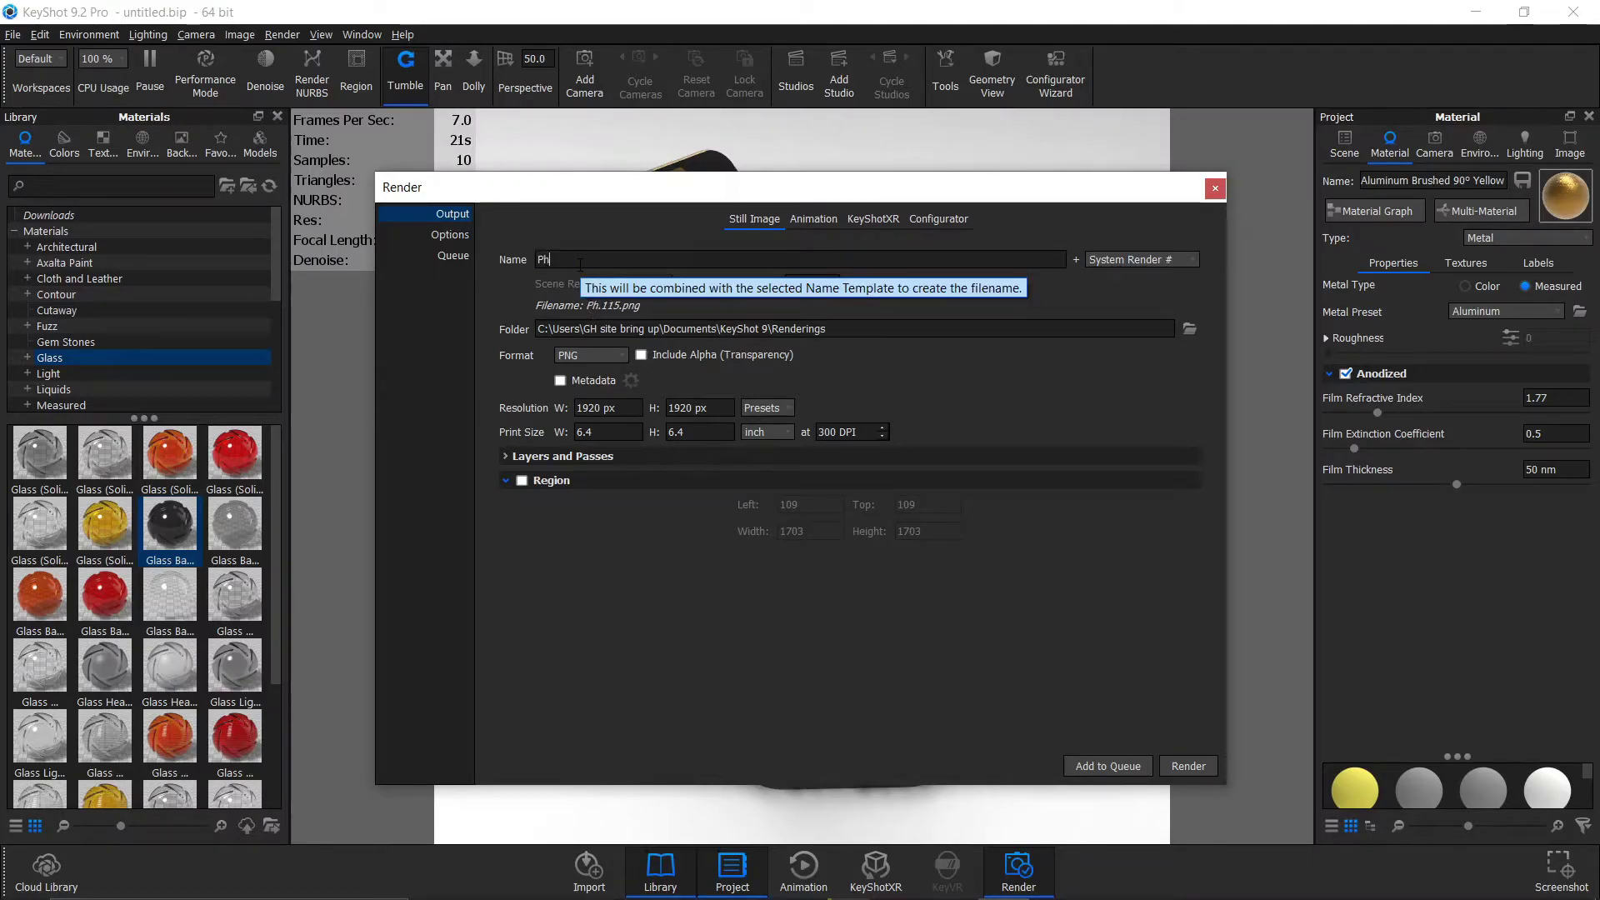
{"action": "type", "text": "one Stand "}
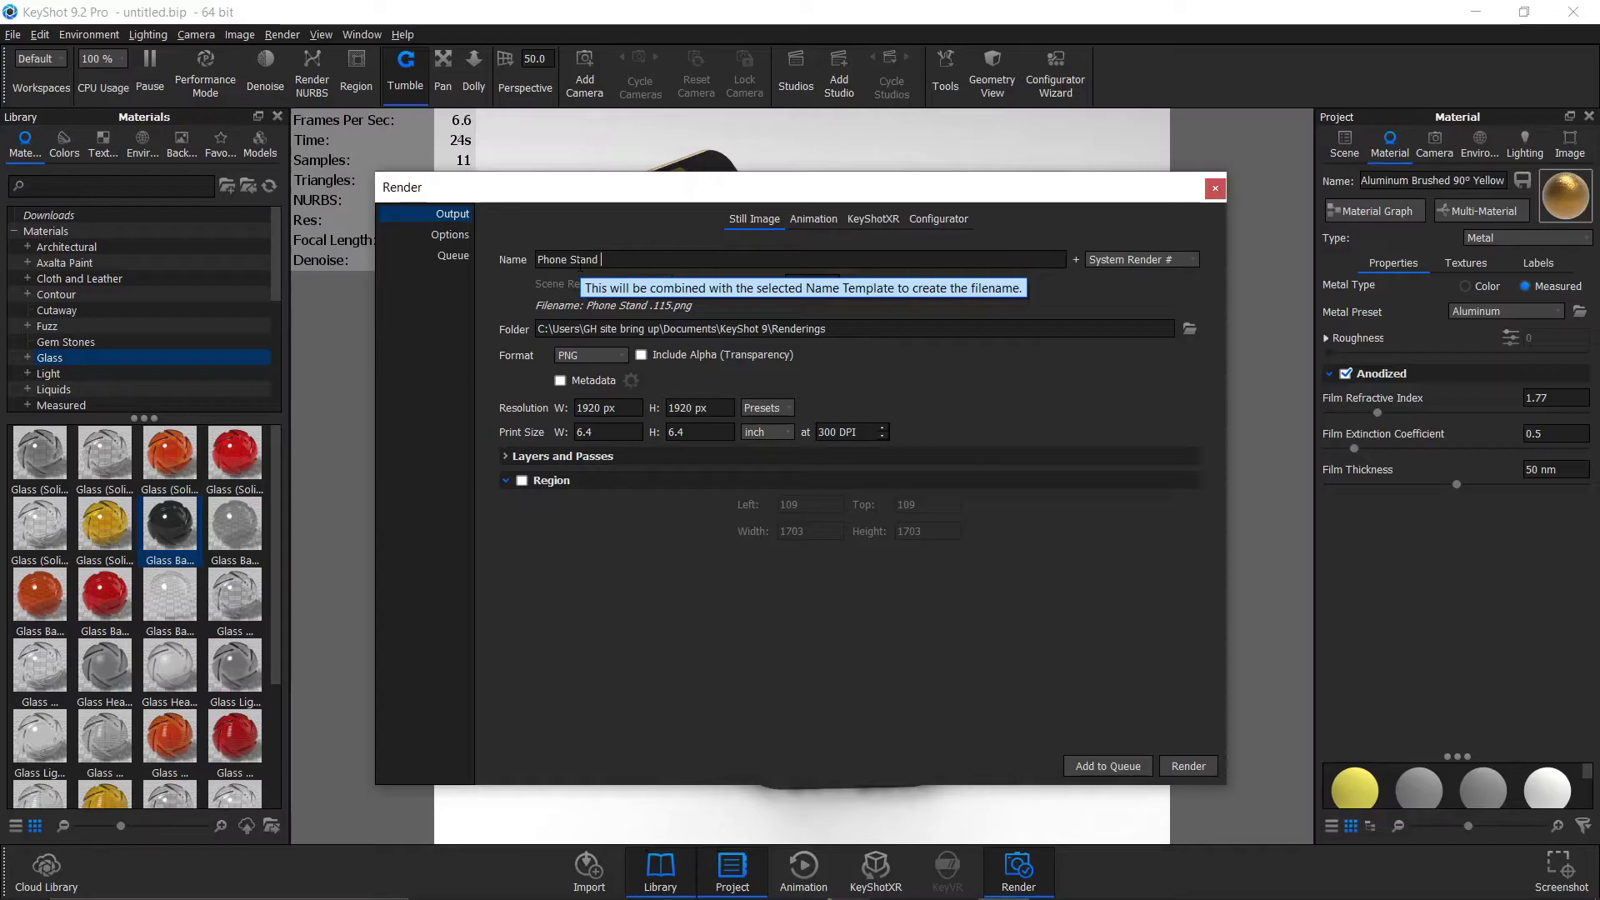
{"action": "type", "text": "3"}
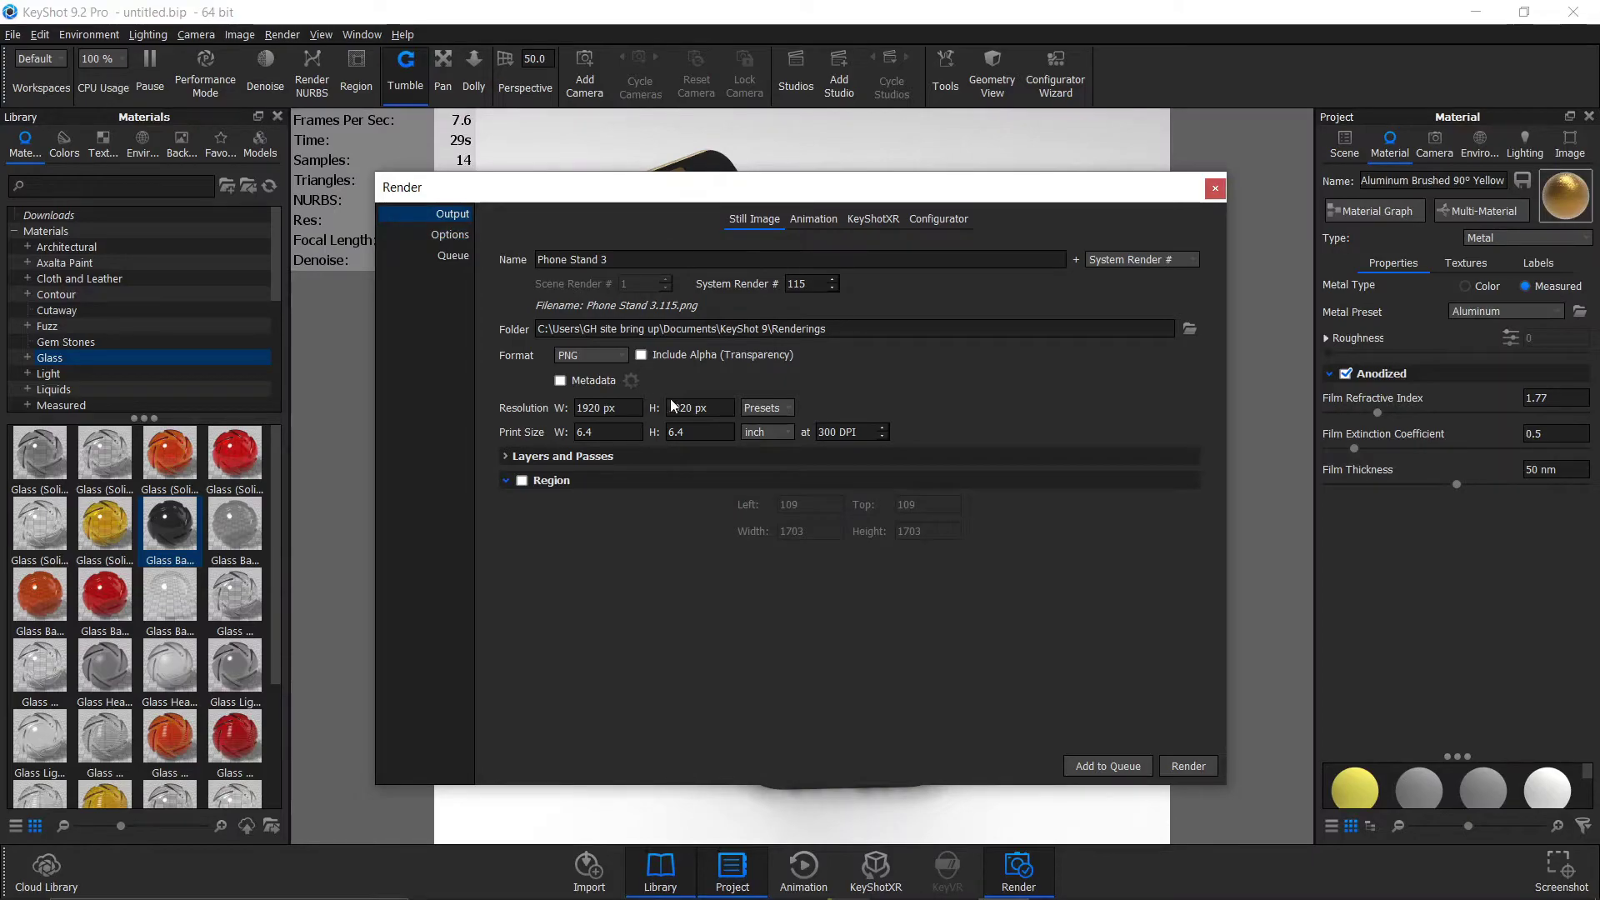
Step: Confirm the 1920 × 1920 output resolution and go to the render quality options
{"action": "left_click", "coordinate": [628, 411]}
{"action": "left_click", "coordinate": [718, 407]}
{"action": "left_click", "coordinate": [435, 236]}
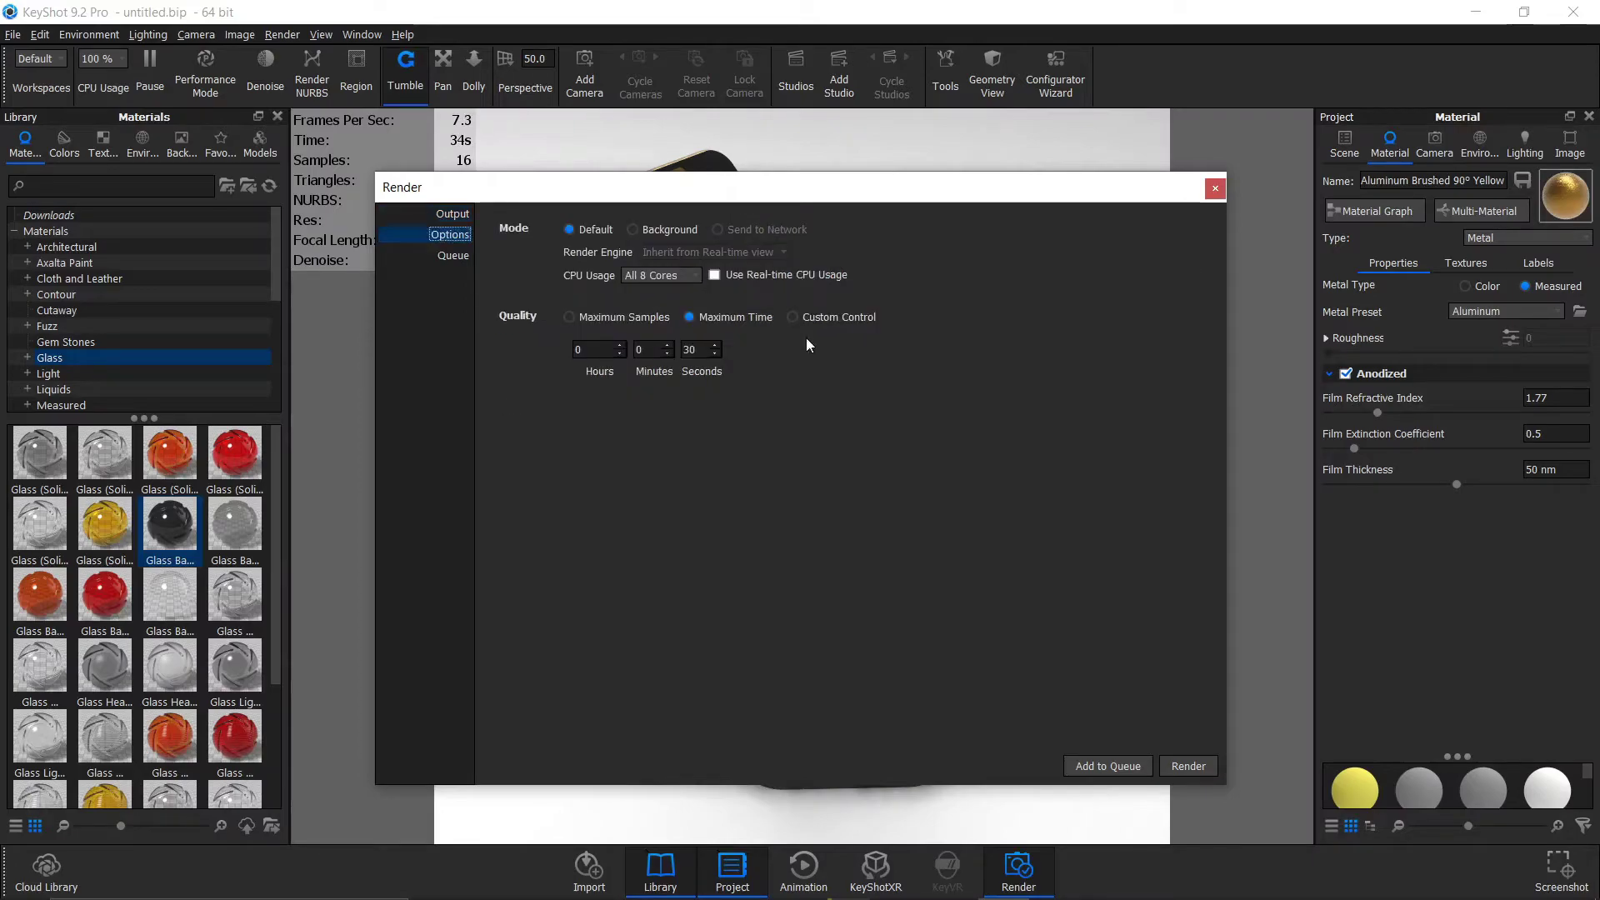
Step: Switch render quality from the 30-second limit to Maximum Samples at 300
{"action": "left_click", "coordinate": [617, 317]}
{"action": "left_click", "coordinate": [713, 317]}
{"action": "left_click", "coordinate": [569, 317]}
{"action": "left_click", "coordinate": [1132, 349]}
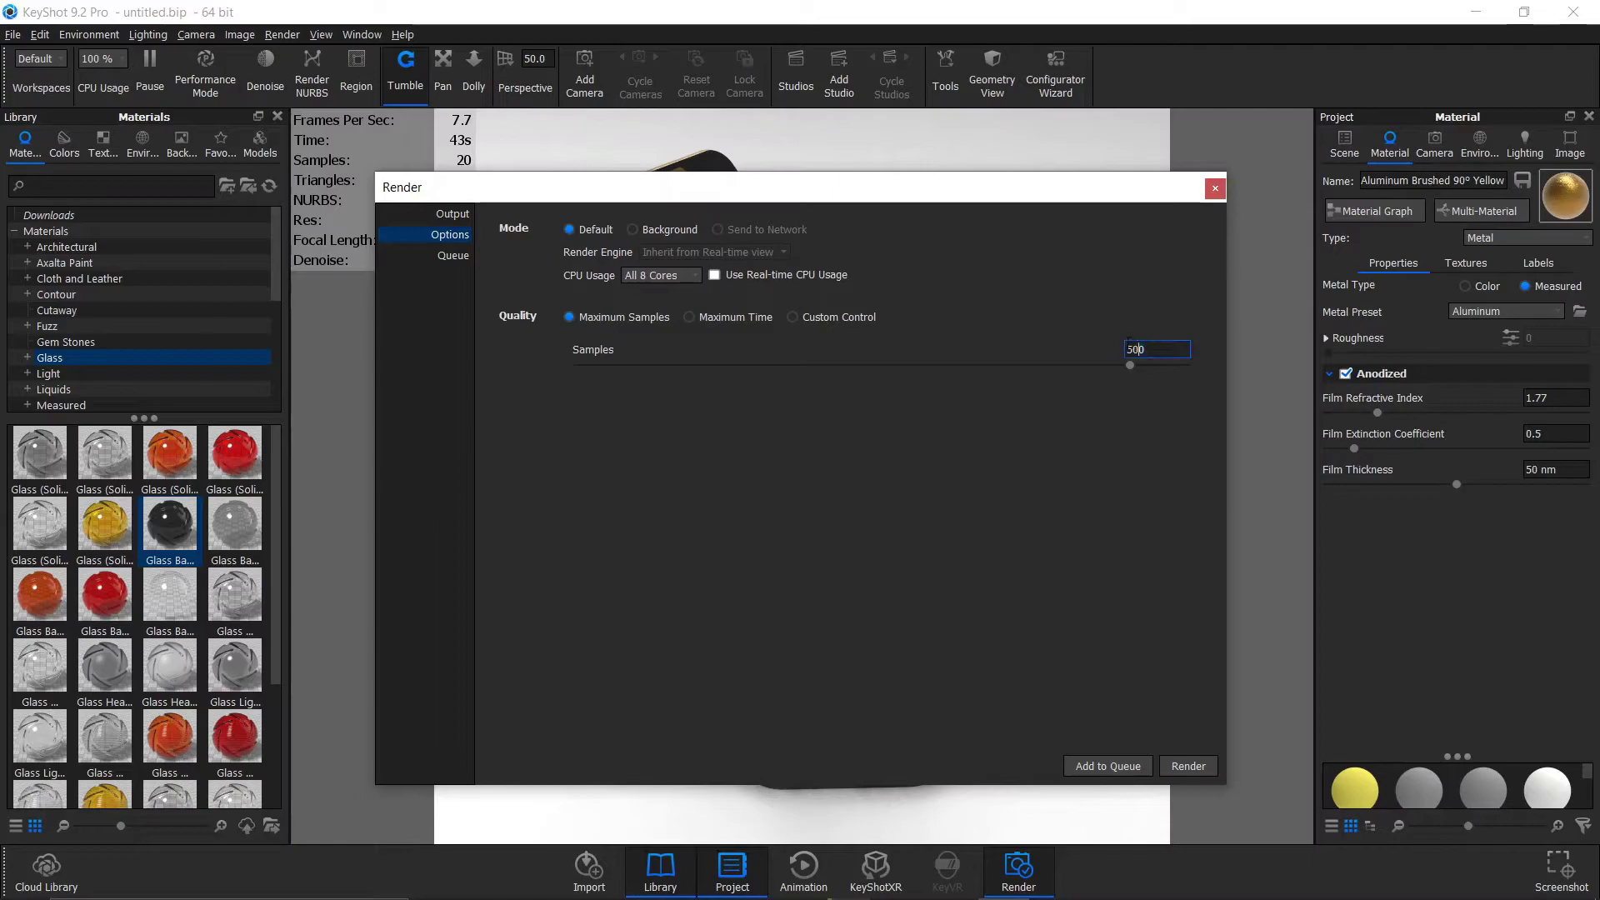
{"action": "double_click", "coordinate": [1133, 349]}
{"action": "left_click", "coordinate": [685, 319]}
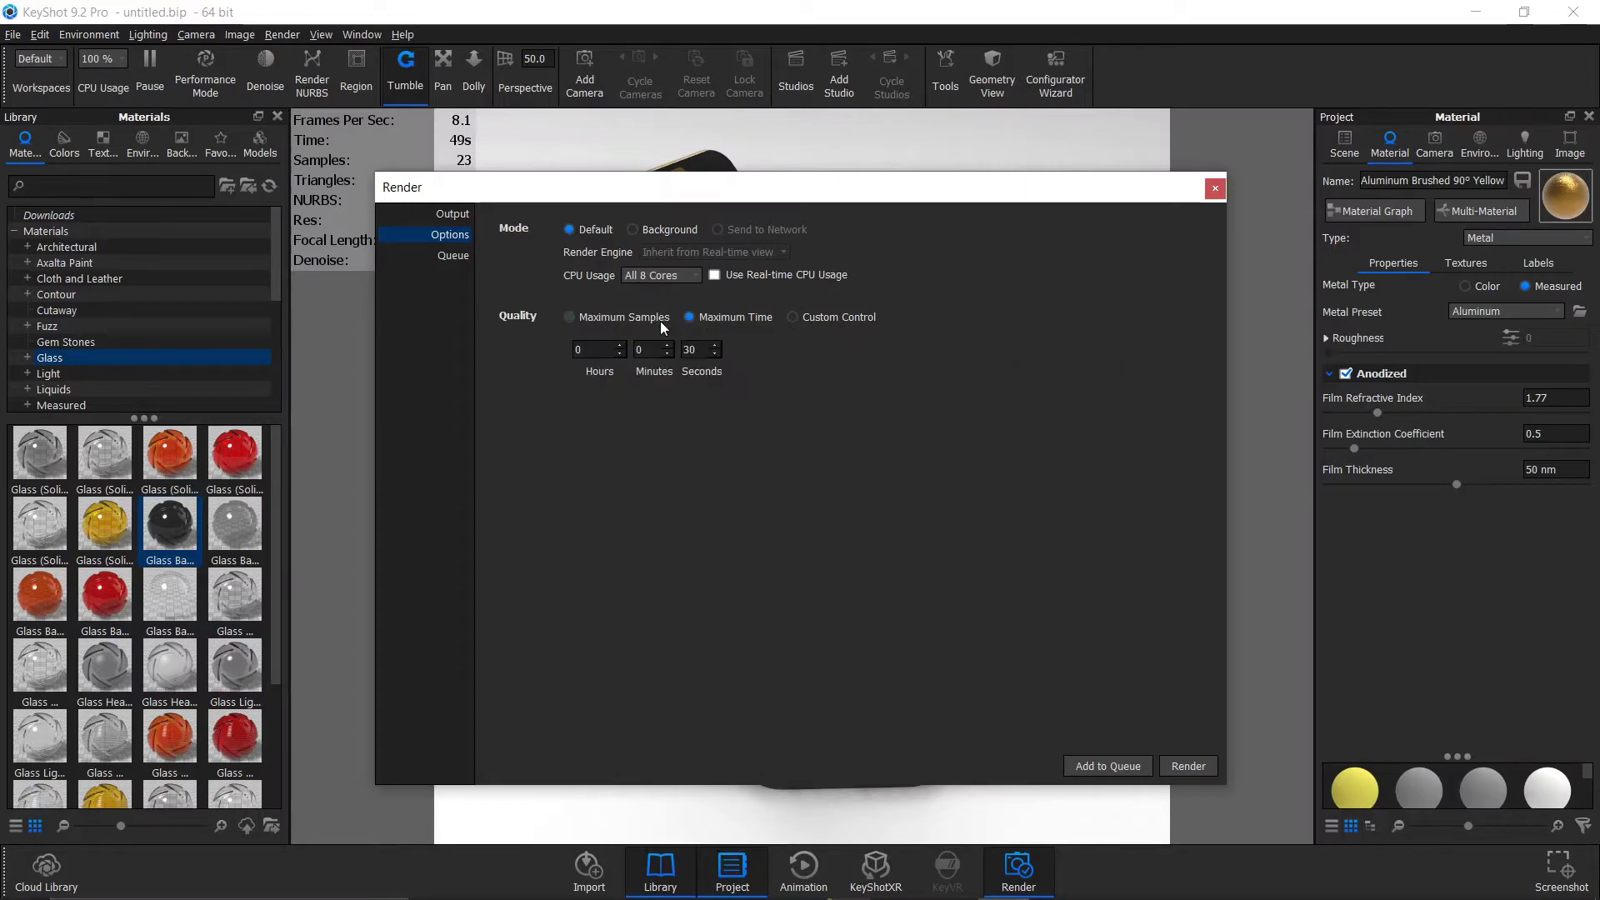
{"action": "left_click", "coordinate": [613, 317]}
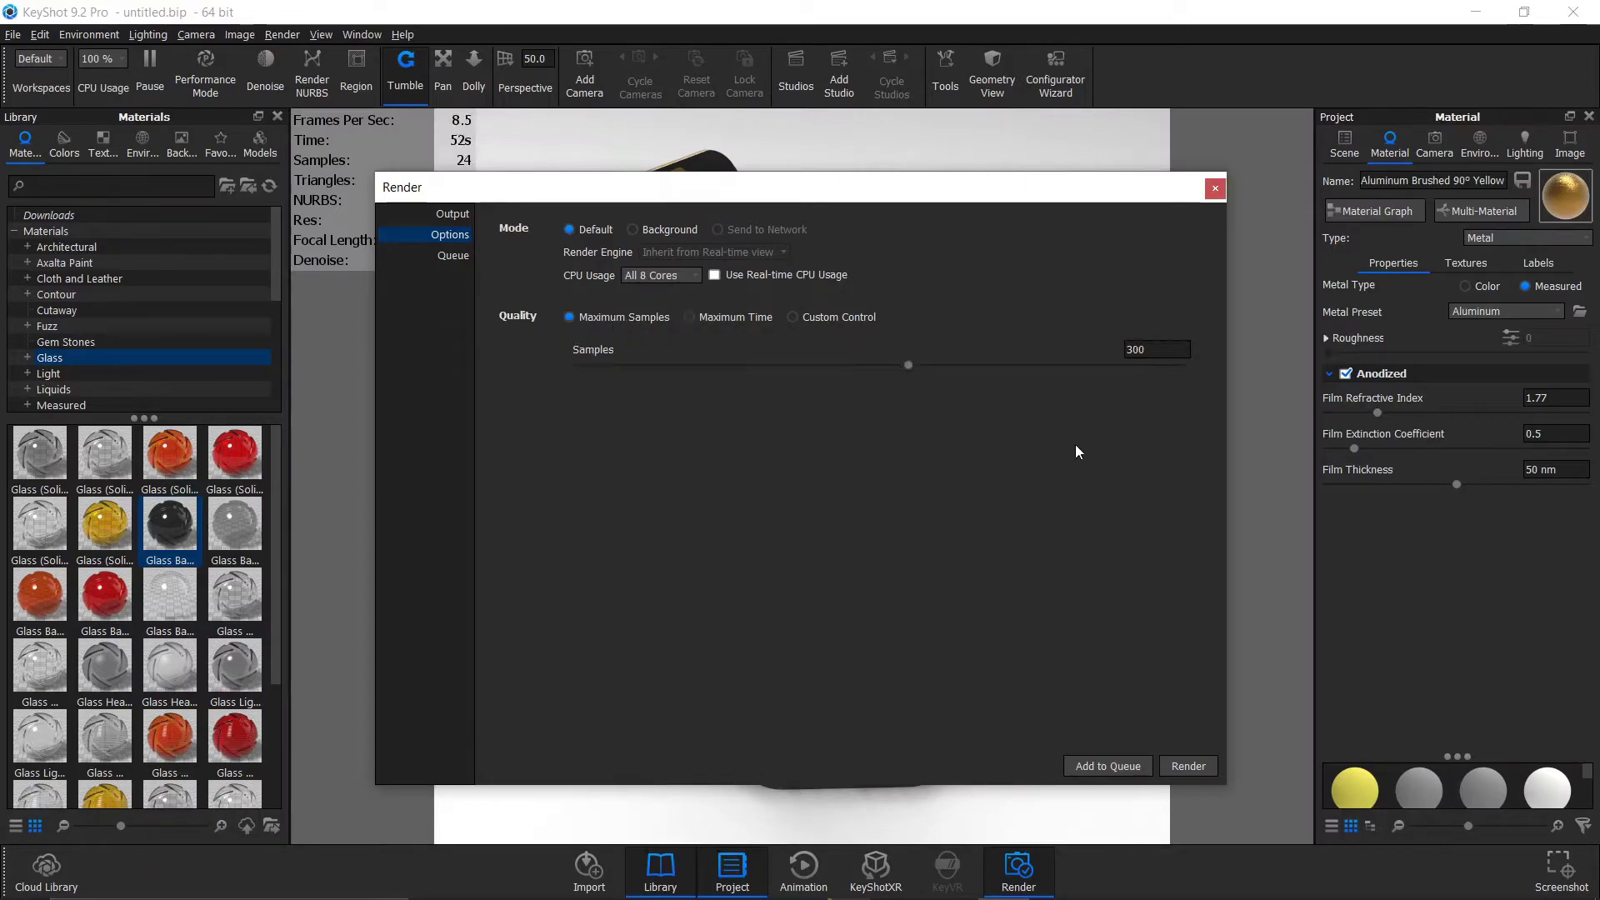
{"action": "mouse_move", "coordinate": [907, 365]}
{"action": "left_mouse_down"}
{"action": "mouse_move", "coordinate": [930, 377]}
{"action": "mouse_move", "coordinate": [901, 373]}
{"action": "left_mouse_up"}
Step: Render the 1920 × 1920 image, then browse to Phone Stand 3.115.png in Renderings
{"action": "left_click", "coordinate": [1191, 767]}
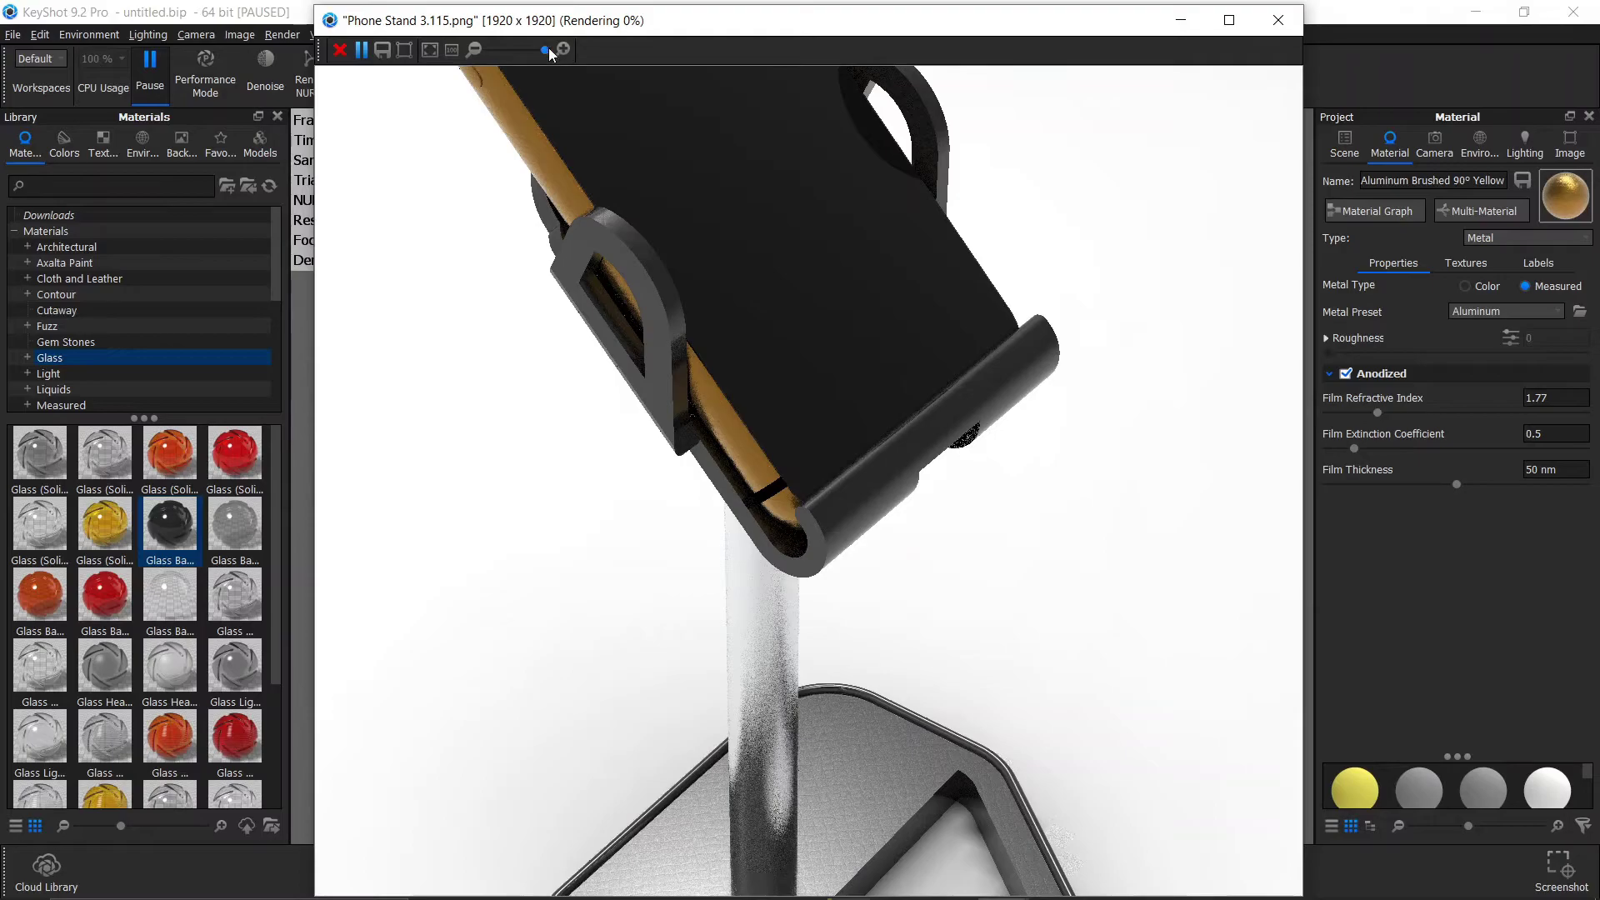
{"action": "left_click", "coordinate": [482, 48]}
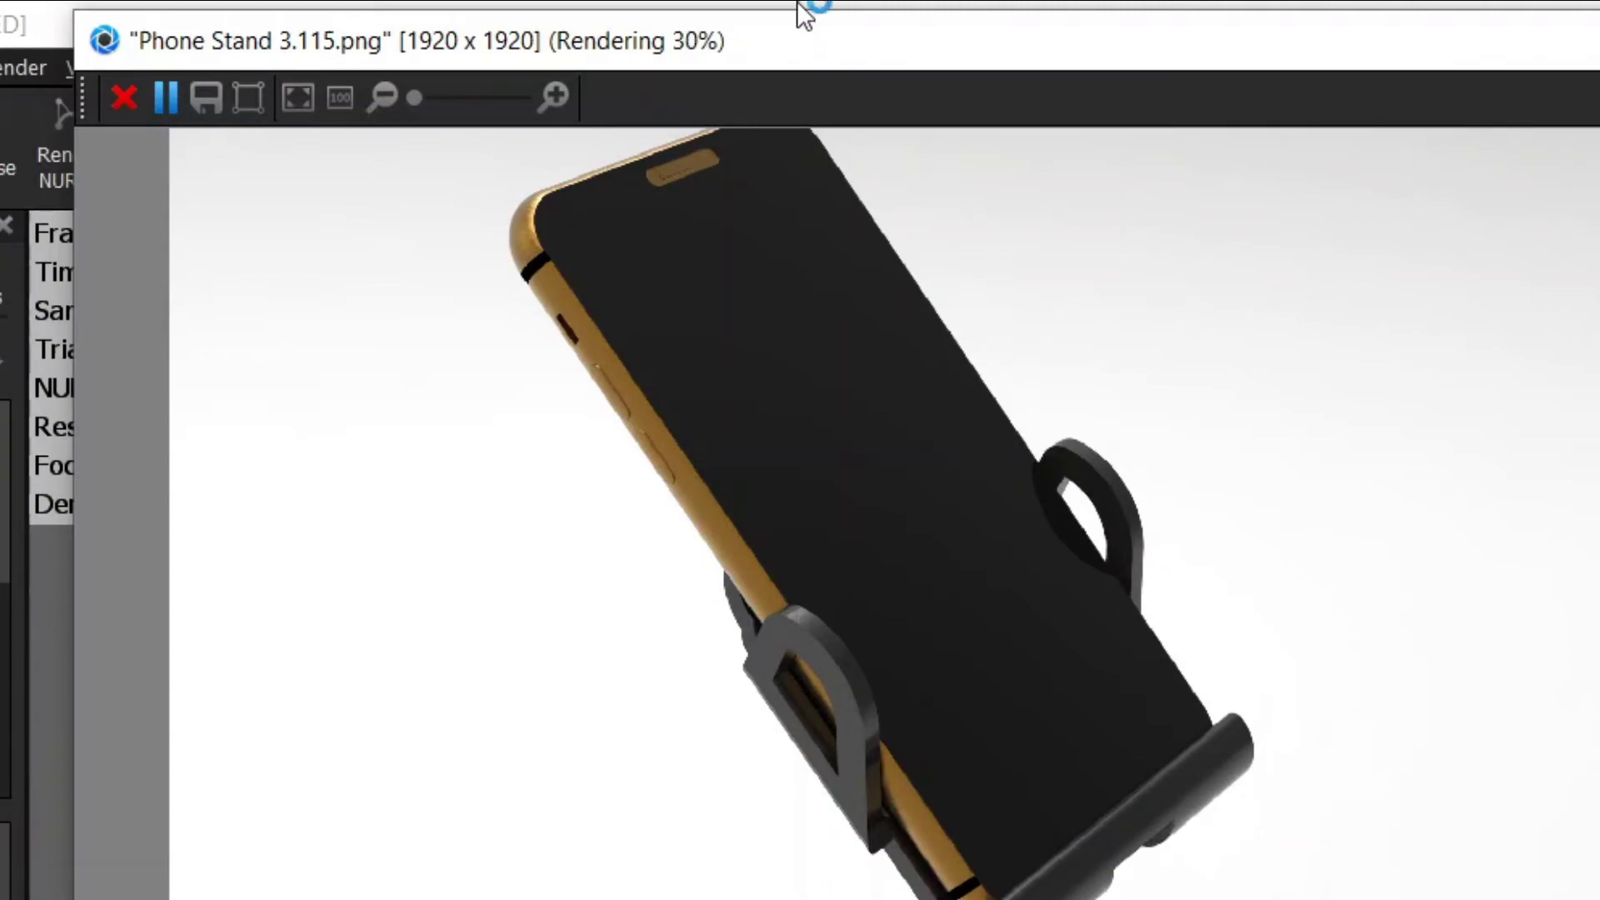
{"action": "left_click_drag", "start_coordinate": [800, 14], "coordinate": [936, 100]}
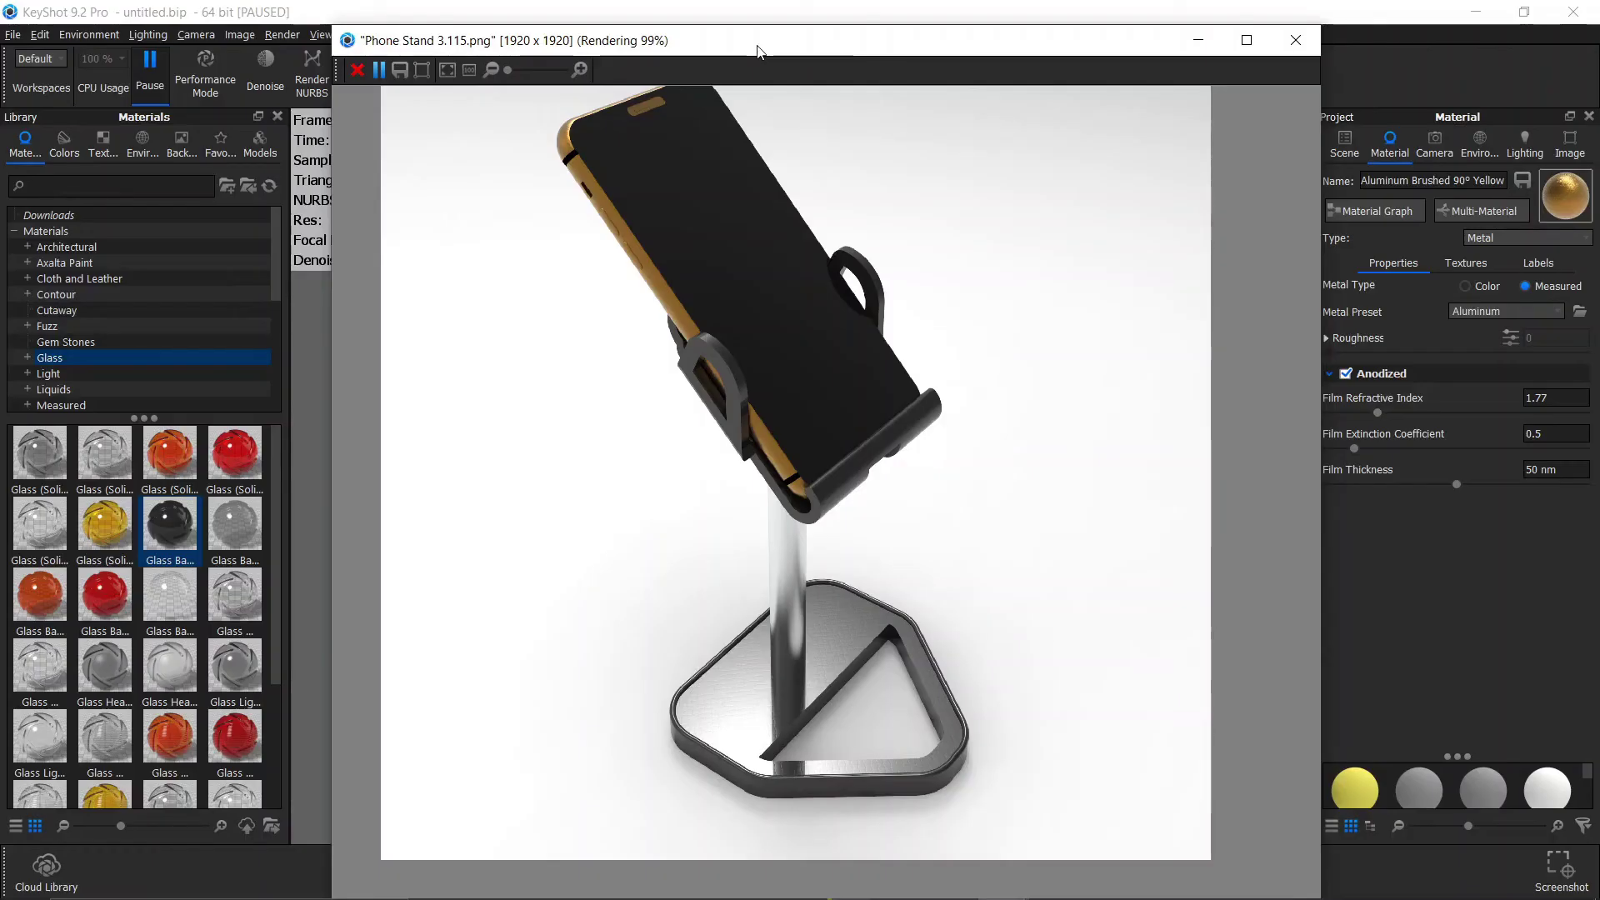
{"action": "key", "text": "super+e"}
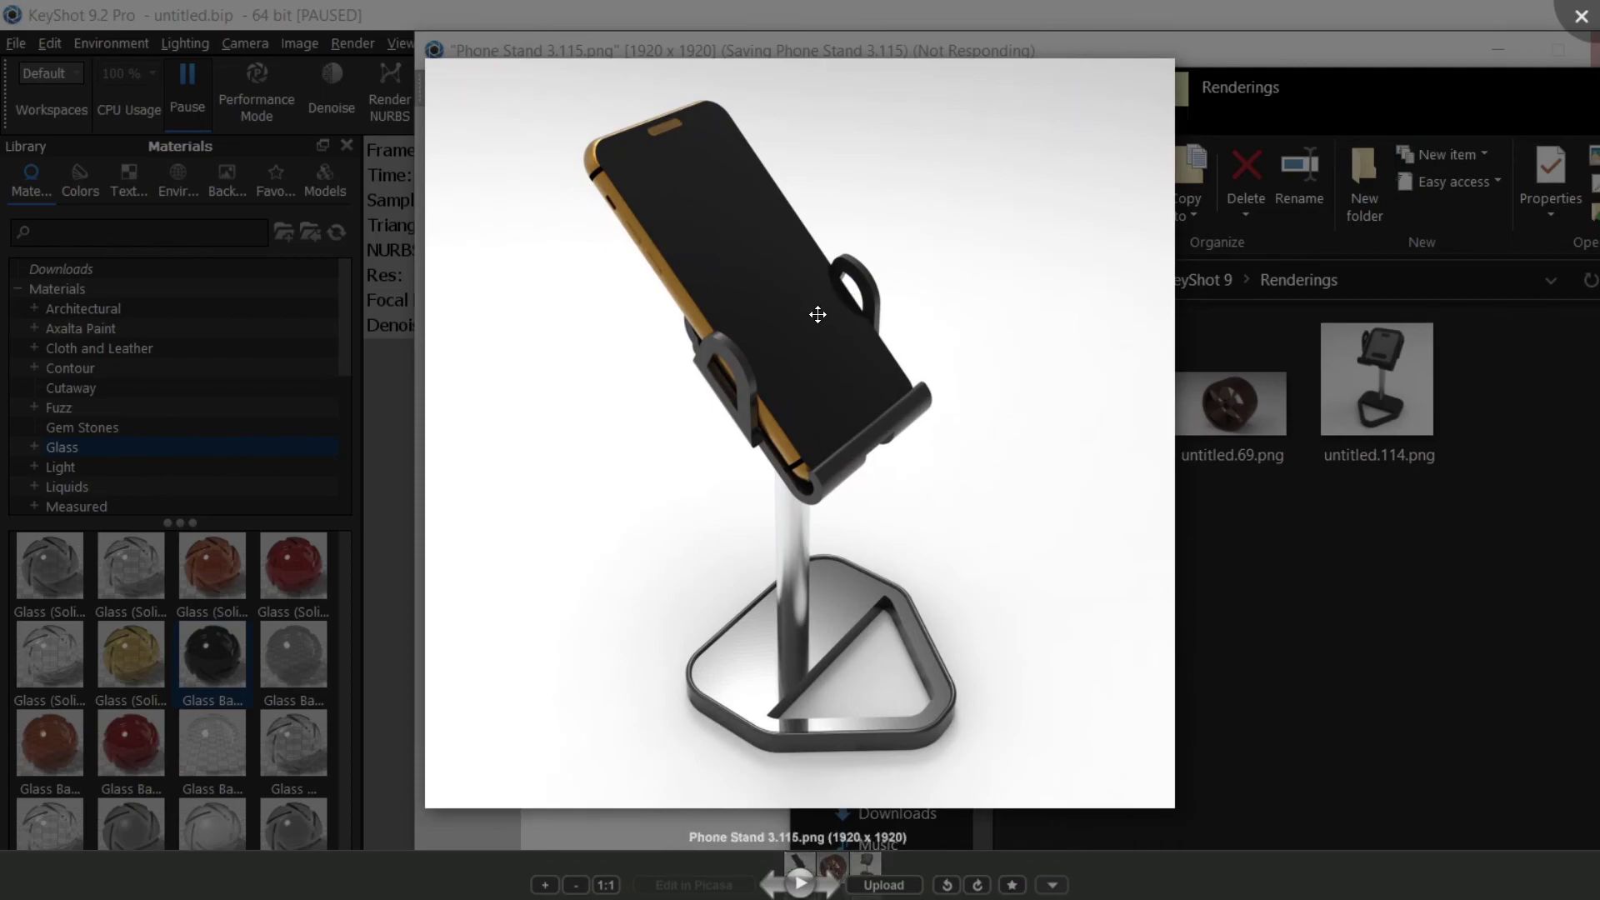
{"action": "scroll", "coordinate": [817, 314], "scroll_direction": "down", "scroll_amount": 1}
{"action": "scroll", "coordinate": [825, 350], "scroll_direction": "up", "scroll_amount": 3}
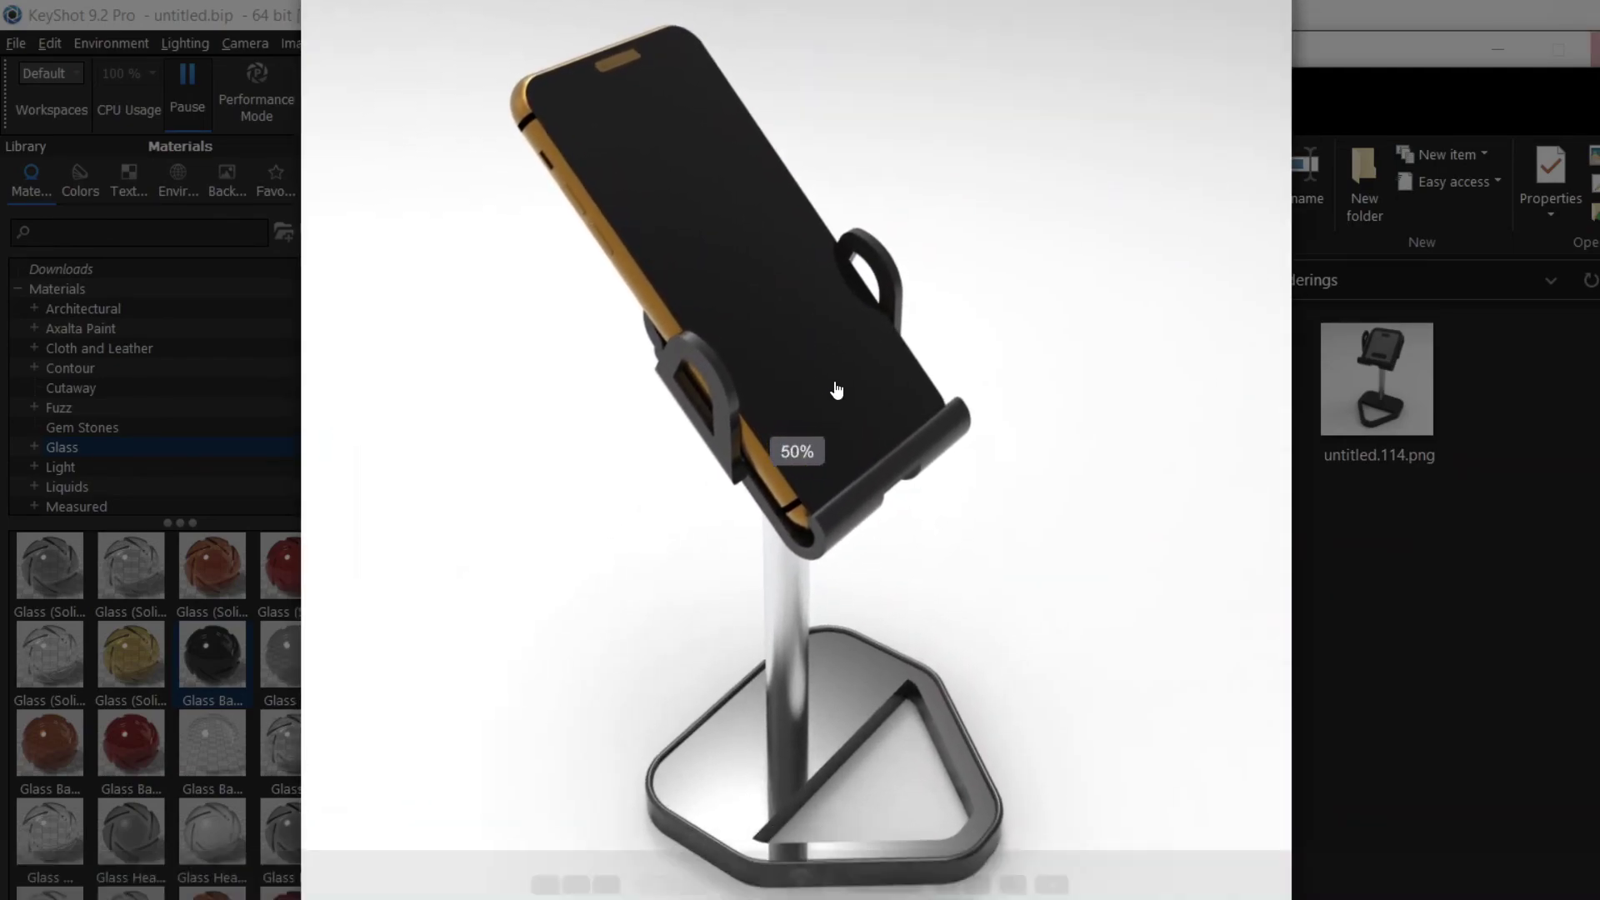